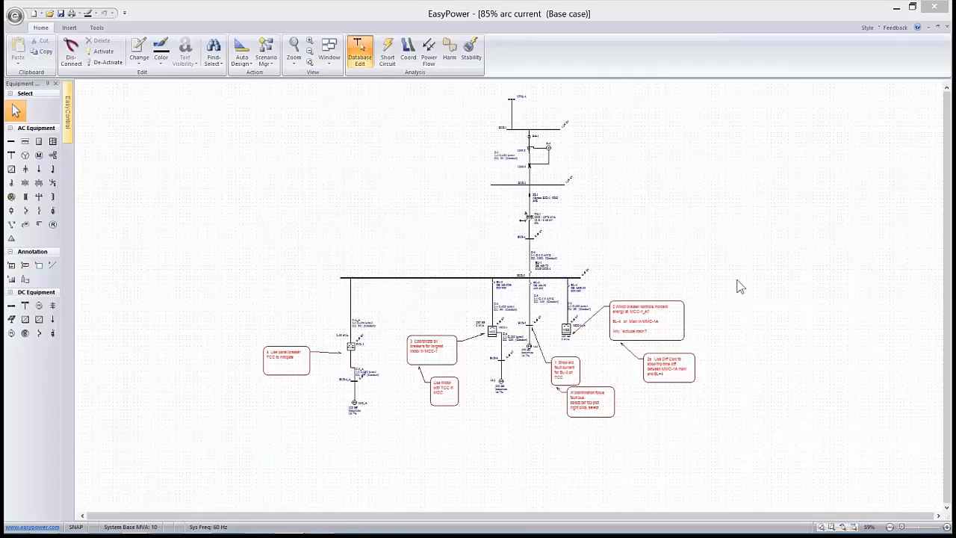
Examine the one-line diagram from the utility source down to the BUS-3 feeders, MCC loads and numbered notes
{"action": "scroll", "coordinate": [633, 185], "scroll_direction": "up", "scroll_amount": 4}
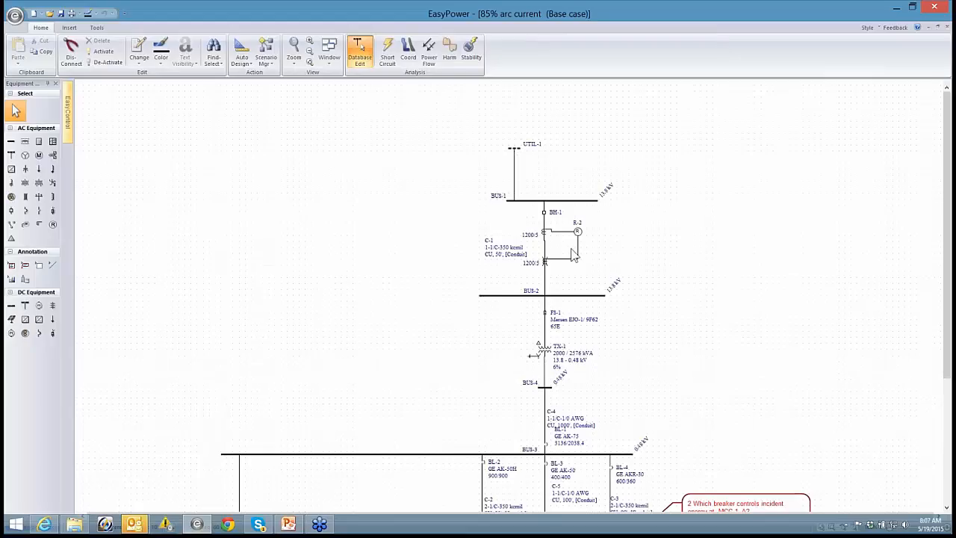
{"action": "scroll", "coordinate": [568, 334], "scroll_direction": "down", "scroll_amount": 3}
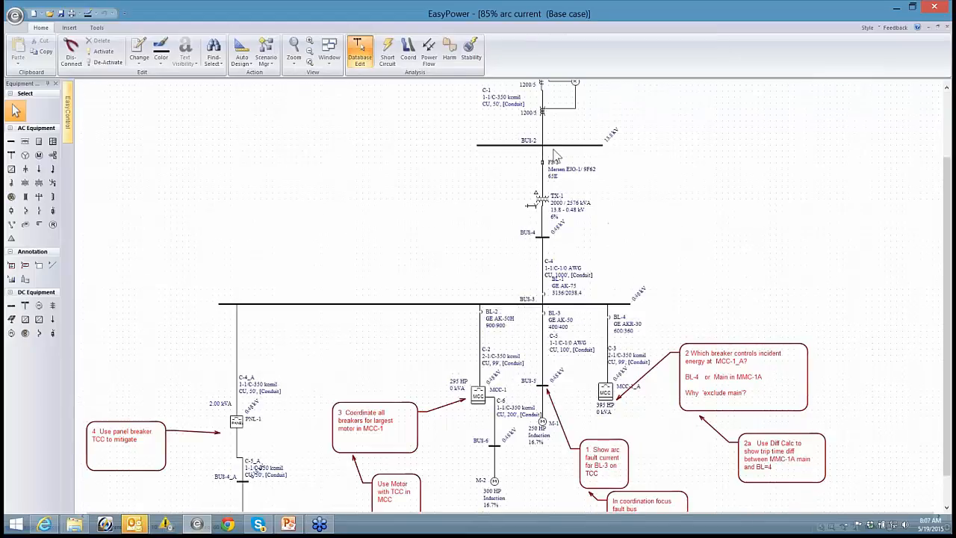
{"action": "left_click_drag", "start_coordinate": [543, 140], "coordinate": [576, 144]}
{"action": "left_click_drag", "start_coordinate": [571, 390], "coordinate": [593, 257]}
{"action": "scroll", "coordinate": [595, 258], "scroll_direction": "up", "scroll_amount": 3}
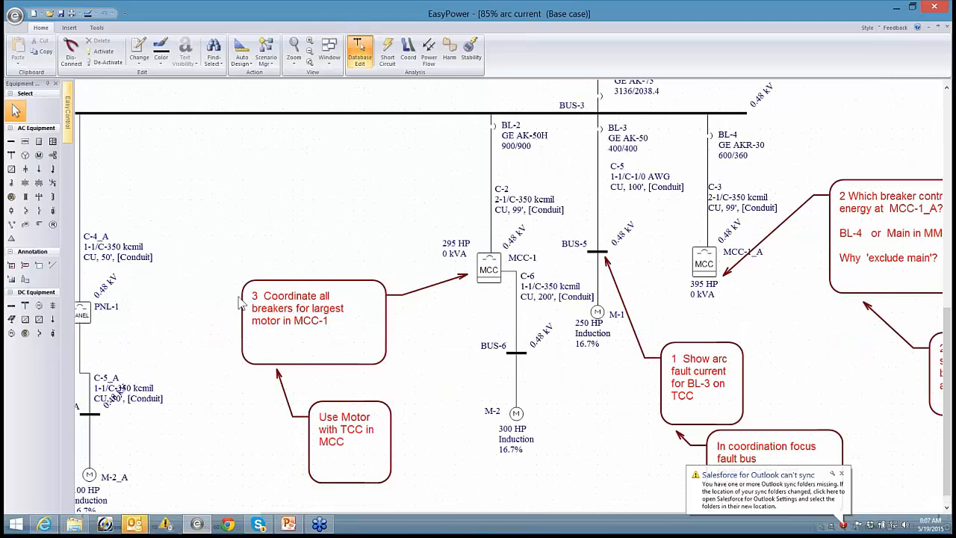
{"action": "left_click_drag", "start_coordinate": [262, 206], "coordinate": [342, 276]}
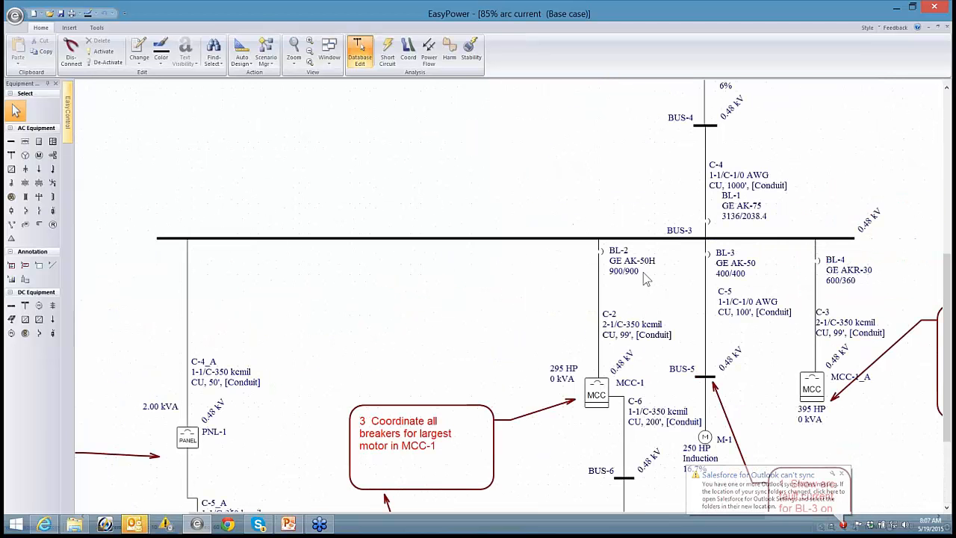
{"action": "left_click_drag", "start_coordinate": [647, 269], "coordinate": [599, 124]}
{"action": "left_click_drag", "start_coordinate": [680, 298], "coordinate": [486, 280]}
{"action": "left_click_drag", "start_coordinate": [487, 236], "coordinate": [497, 274]}
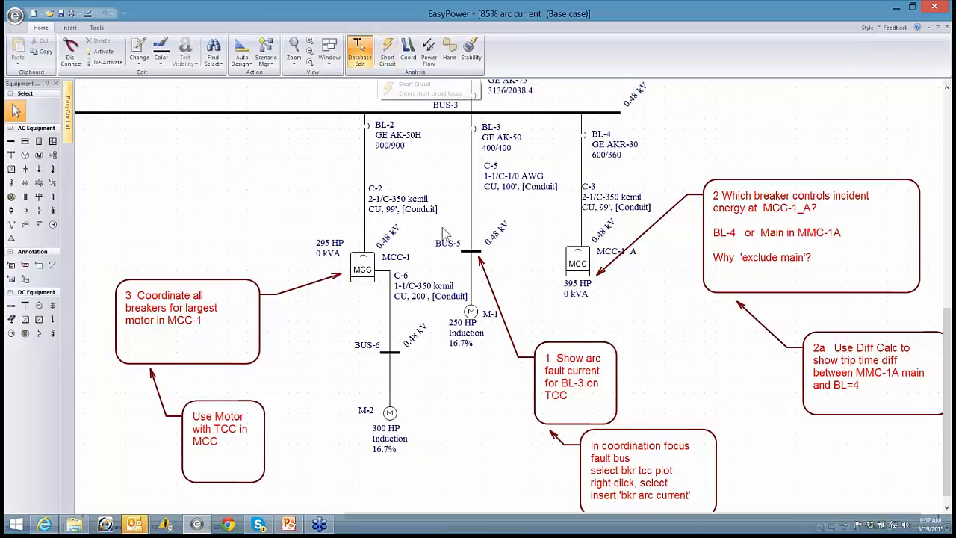
Run a short circuit study faulting the buses, display the momentary currents, and return the one-line to arc flash results
{"action": "left_click", "coordinate": [389, 48]}
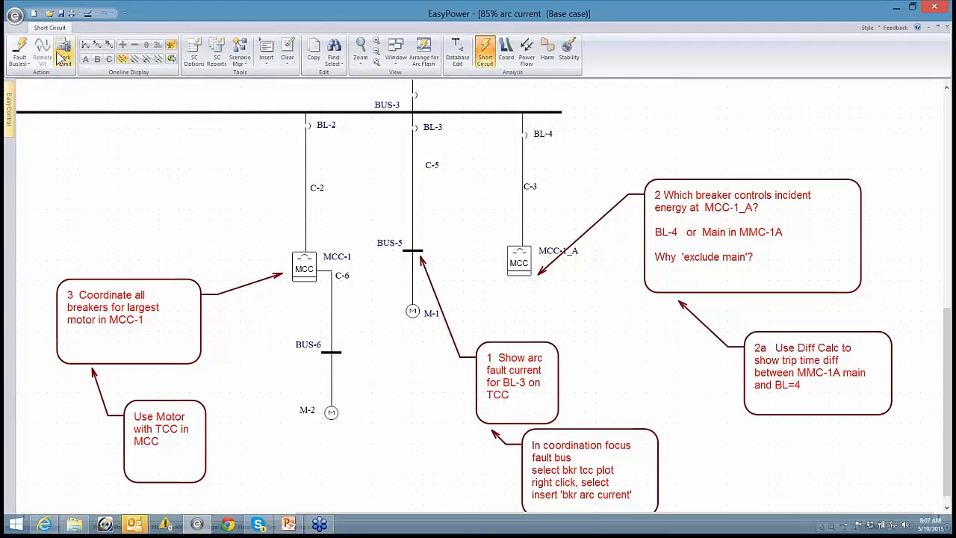
{"action": "left_click", "coordinate": [19, 50]}
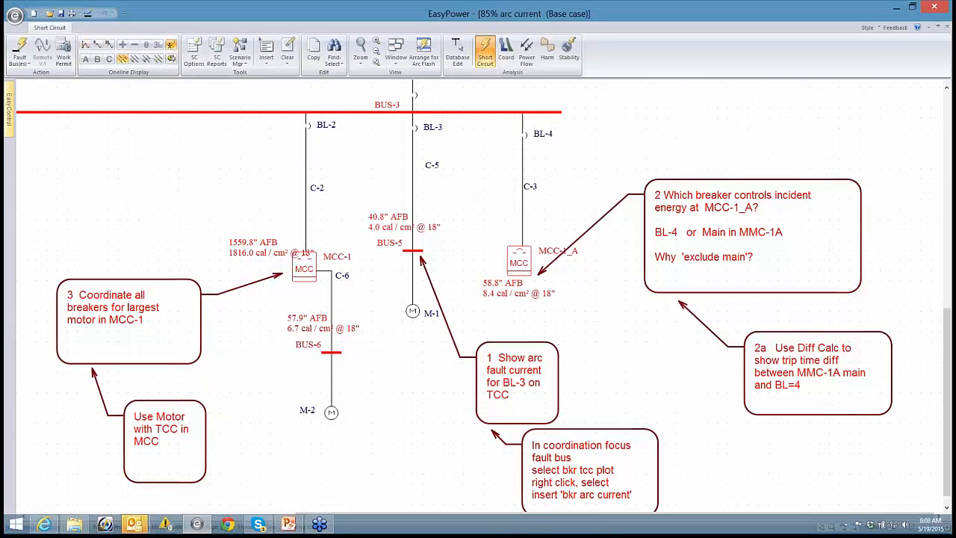
{"action": "left_click", "coordinate": [86, 45]}
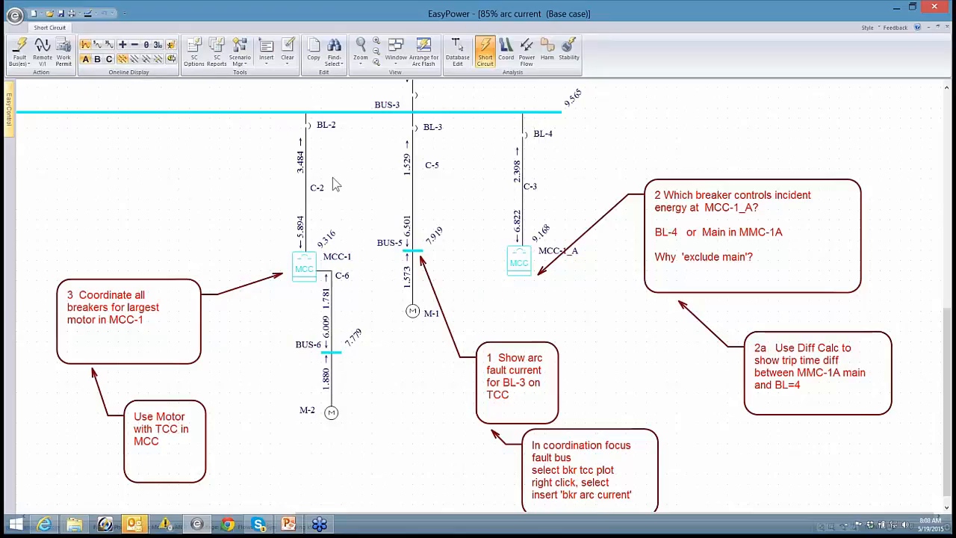
{"action": "left_click", "coordinate": [171, 58]}
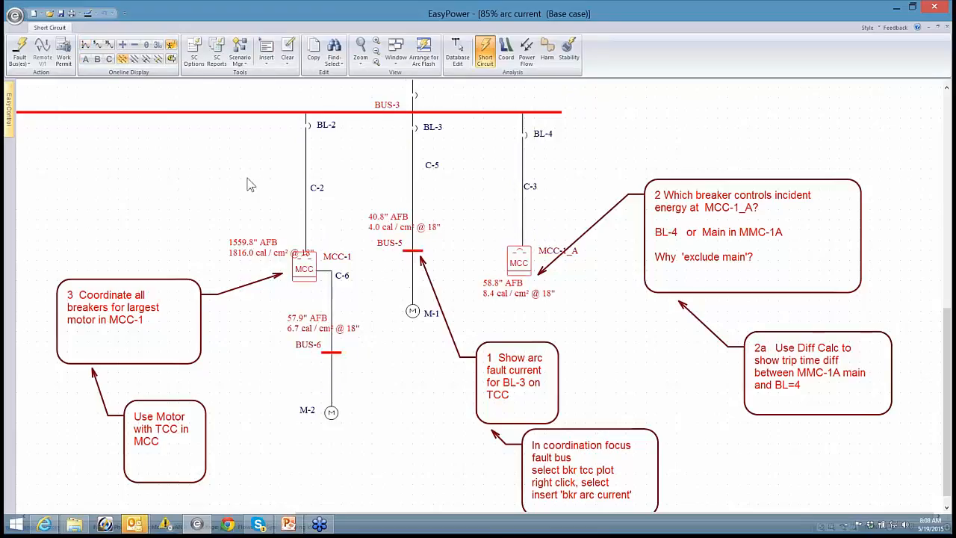
Select breaker BL-3, cable C-5, BUS-5 and motor M-1 with note 1, and plot their TCC in the coordination focus
{"action": "left_click_drag", "start_coordinate": [437, 341], "coordinate": [375, 122]}
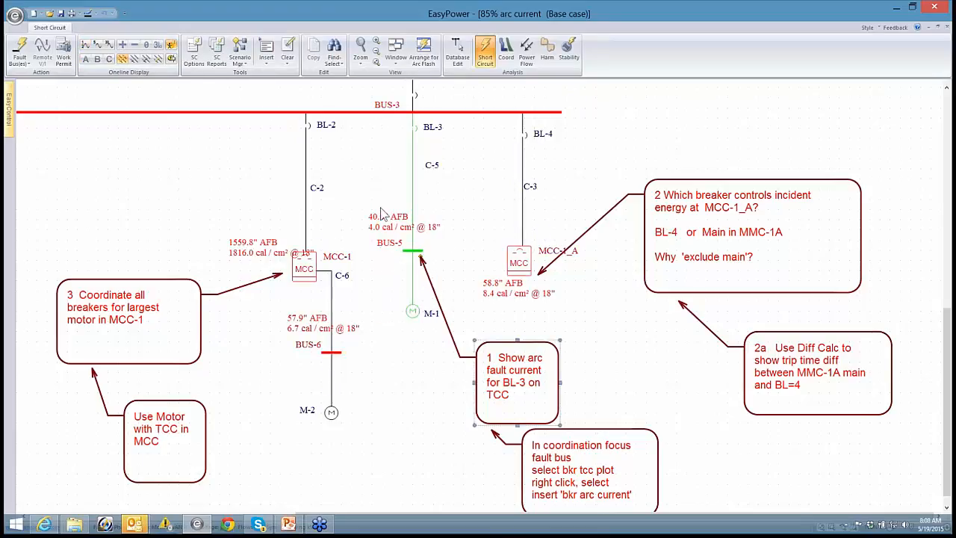
{"action": "left_click", "coordinate": [506, 54]}
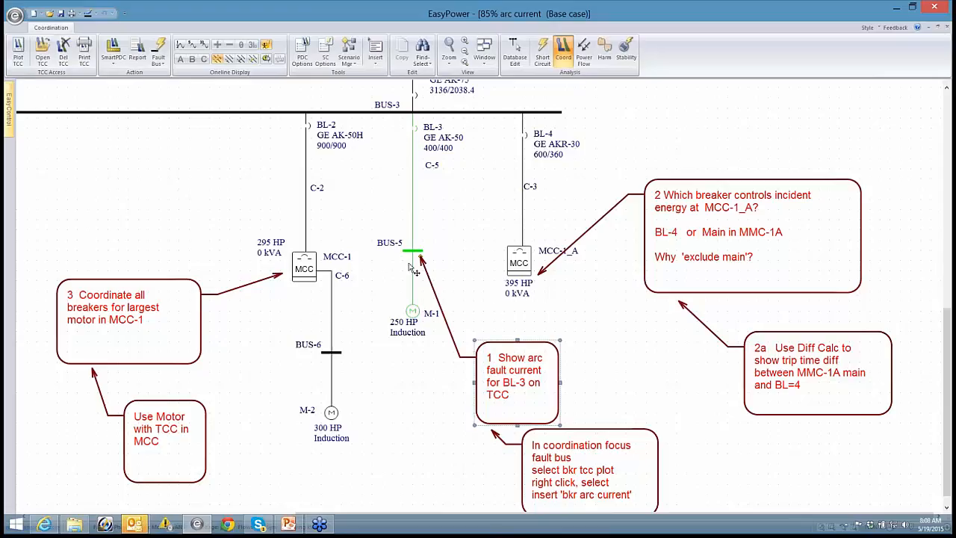
{"action": "left_click", "coordinate": [18, 50]}
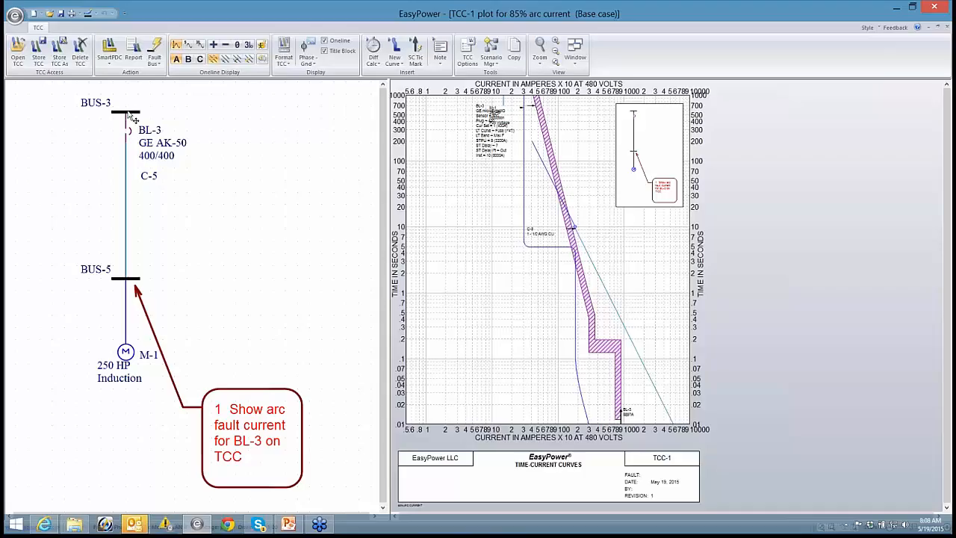
Move BUS-3 down to the BL-3 breaker on the TCC one-line and place BL-3's label below the C-5 label
{"action": "left_click_drag", "start_coordinate": [131, 117], "coordinate": [128, 181]}
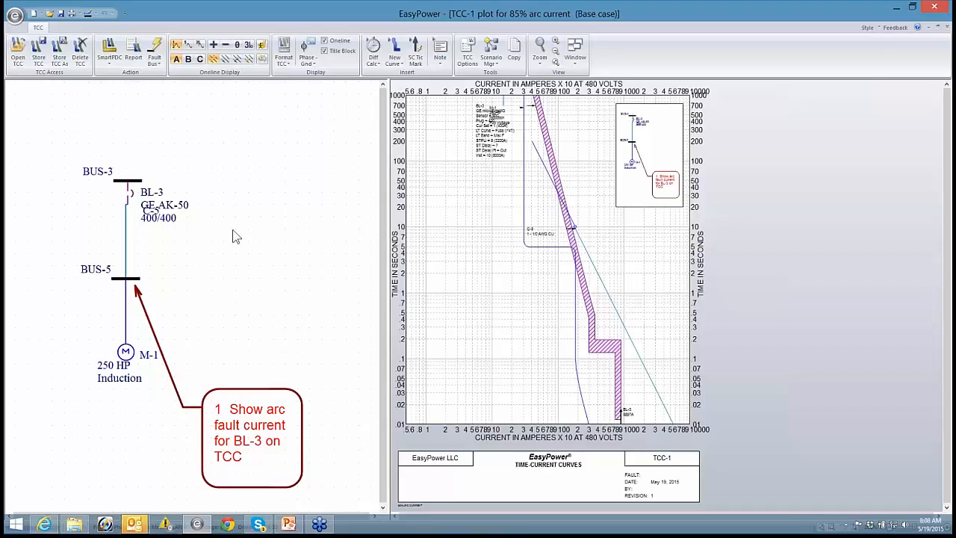
{"action": "left_click_drag", "start_coordinate": [167, 209], "coordinate": [161, 245]}
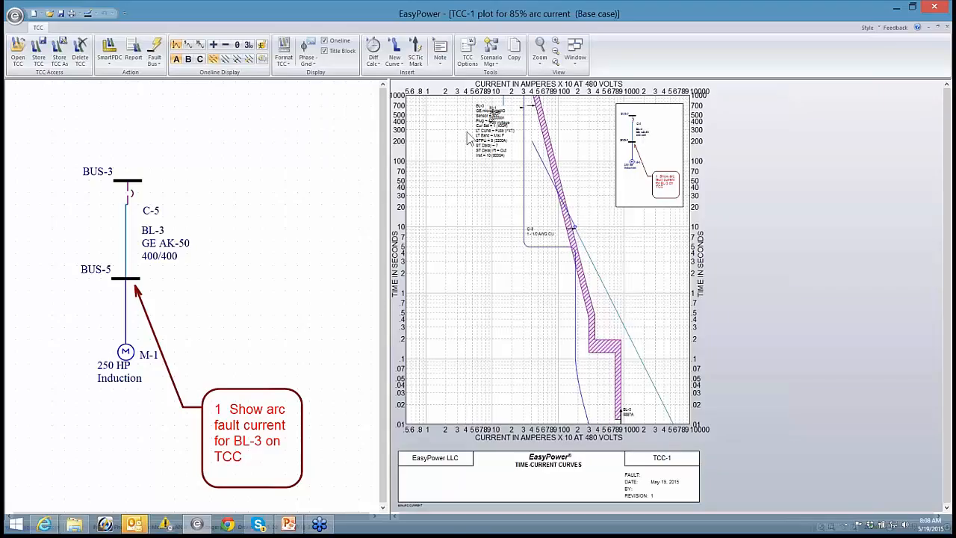
Spread the BL-3, M-1 and C-5 labels apart beside their curves on the plot and hide the title block
{"action": "left_click_drag", "start_coordinate": [482, 141], "coordinate": [469, 329]}
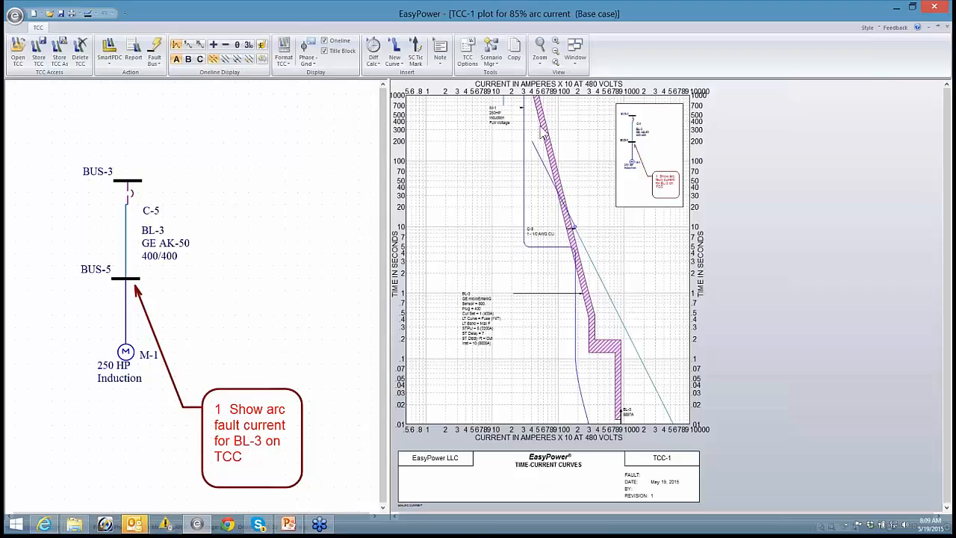
{"action": "left_click", "coordinate": [325, 51]}
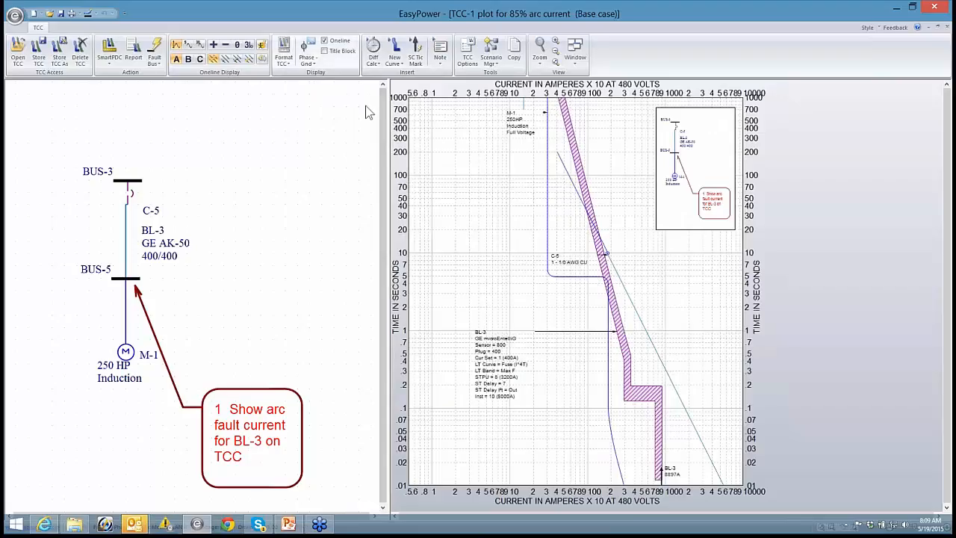
{"action": "left_click_drag", "start_coordinate": [521, 148], "coordinate": [473, 231]}
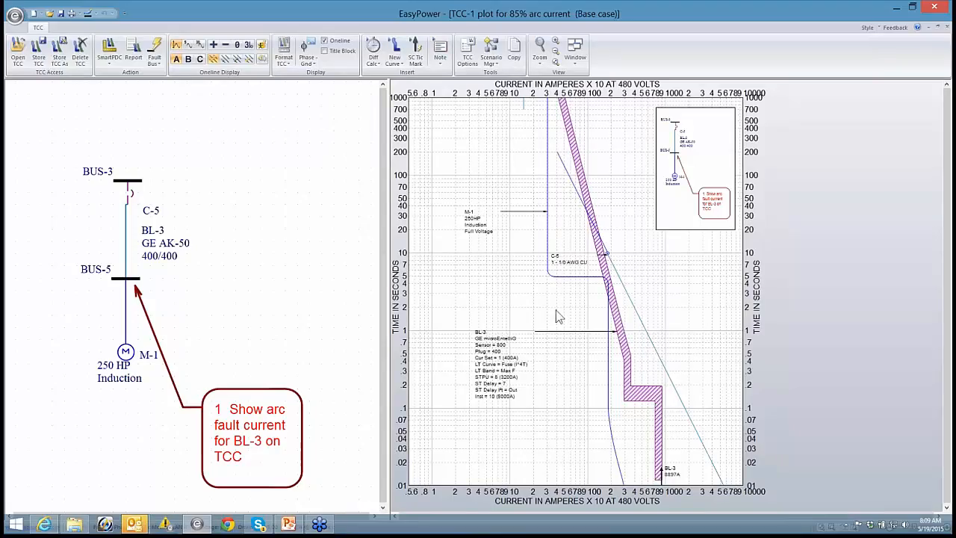
{"action": "scroll", "coordinate": [632, 261], "scroll_direction": "down", "scroll_amount": 3}
{"action": "left_click_drag", "start_coordinate": [535, 188], "coordinate": [624, 206]}
{"action": "scroll", "coordinate": [571, 223], "scroll_direction": "up", "scroll_amount": 5}
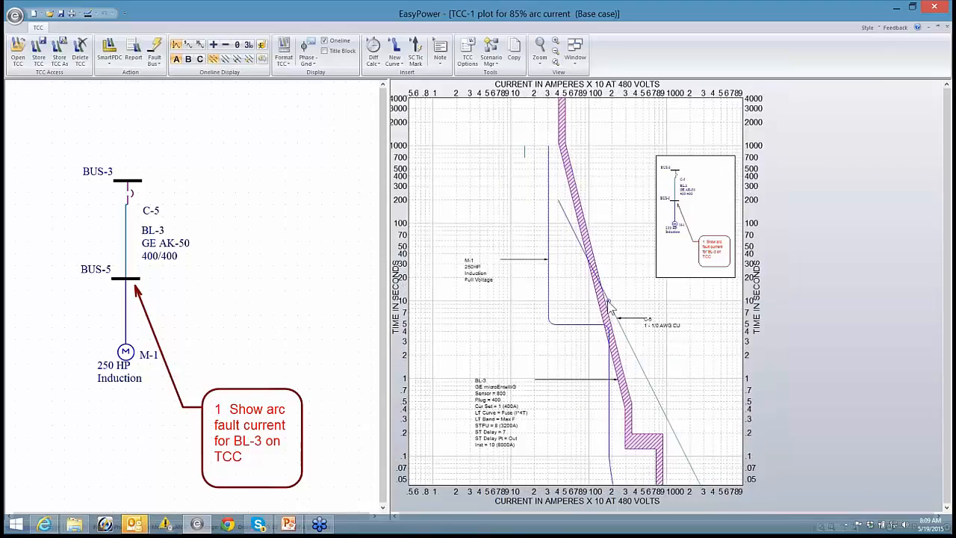
Delete the C-5 cable damage curve from the plot and point the BL-3 label at its curve near 0.5 seconds
{"action": "left_click_drag", "start_coordinate": [561, 278], "coordinate": [506, 176]}
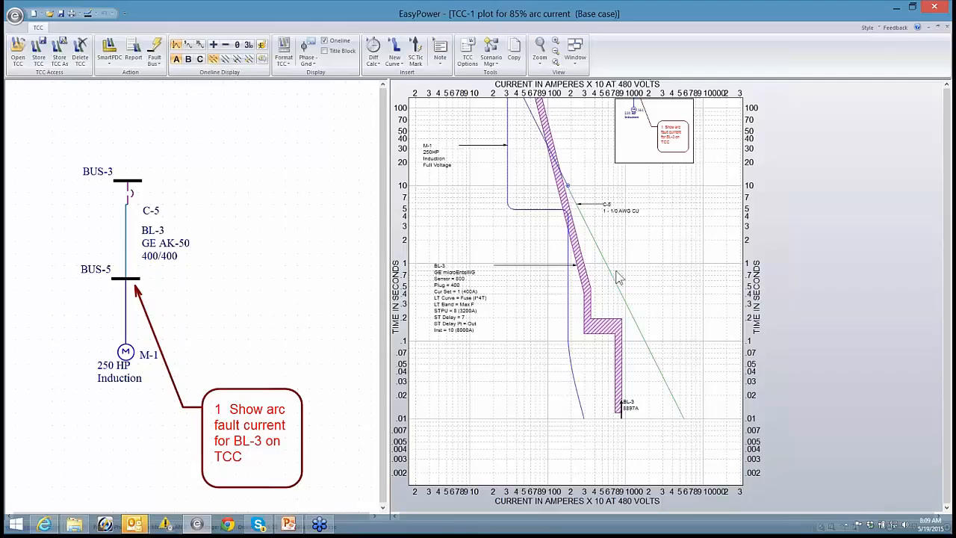
{"action": "key", "text": "Delete"}
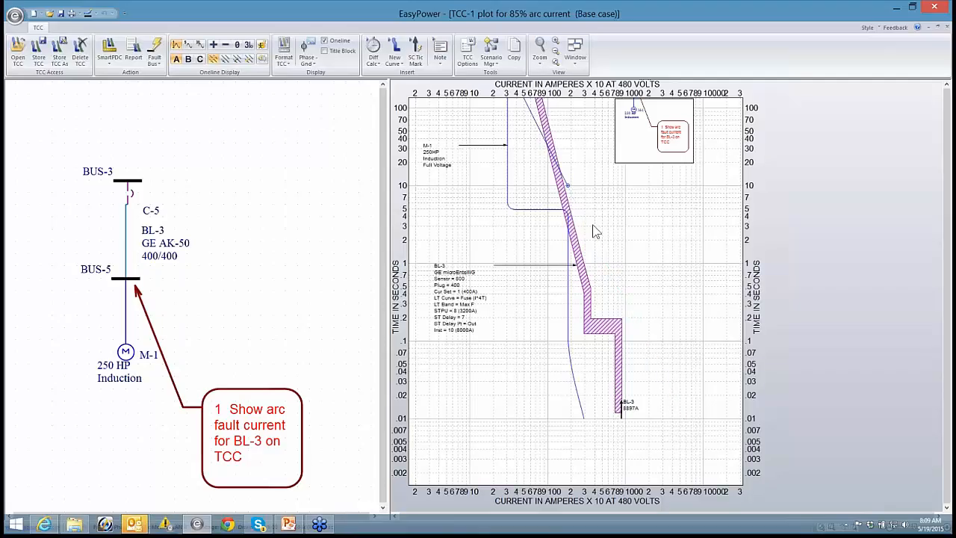
{"action": "left_click_drag", "start_coordinate": [609, 322], "coordinate": [612, 283]}
{"action": "scroll", "coordinate": [613, 283], "scroll_direction": "up", "scroll_amount": 1}
{"action": "left_click_drag", "start_coordinate": [440, 253], "coordinate": [490, 278]}
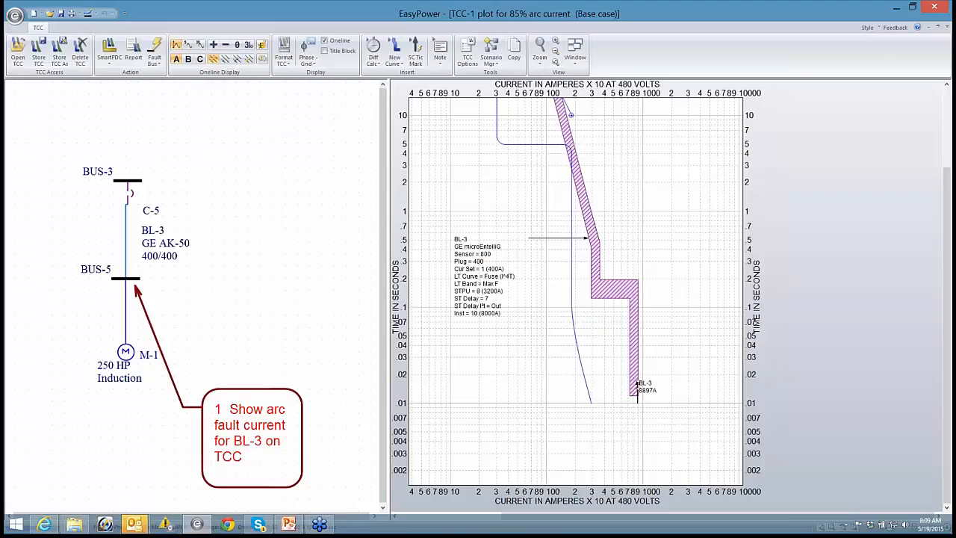
Inspect BL-3's short circuit trip data and identify the current type of its tick mark on the plot
{"action": "double_click", "coordinate": [638, 384]}
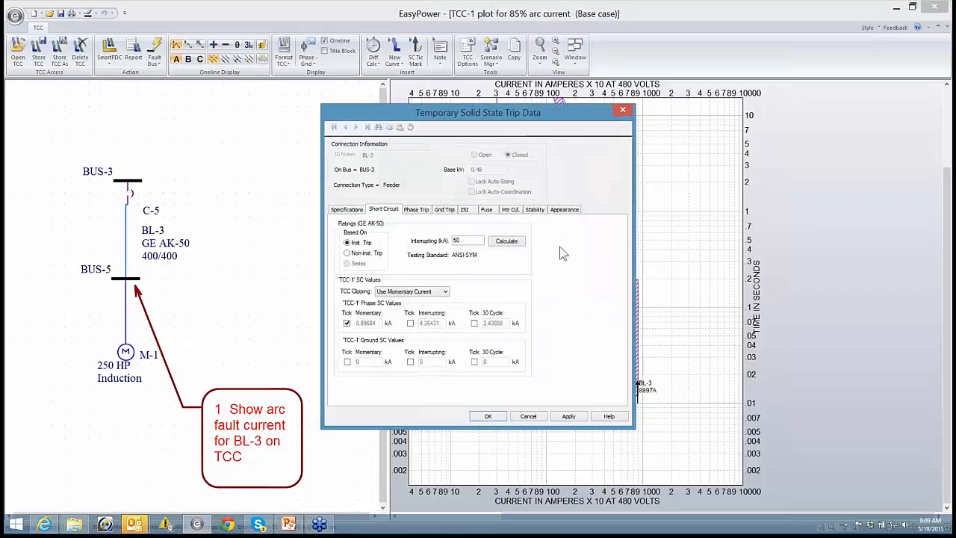
{"action": "left_click_drag", "start_coordinate": [509, 118], "coordinate": [243, 96]}
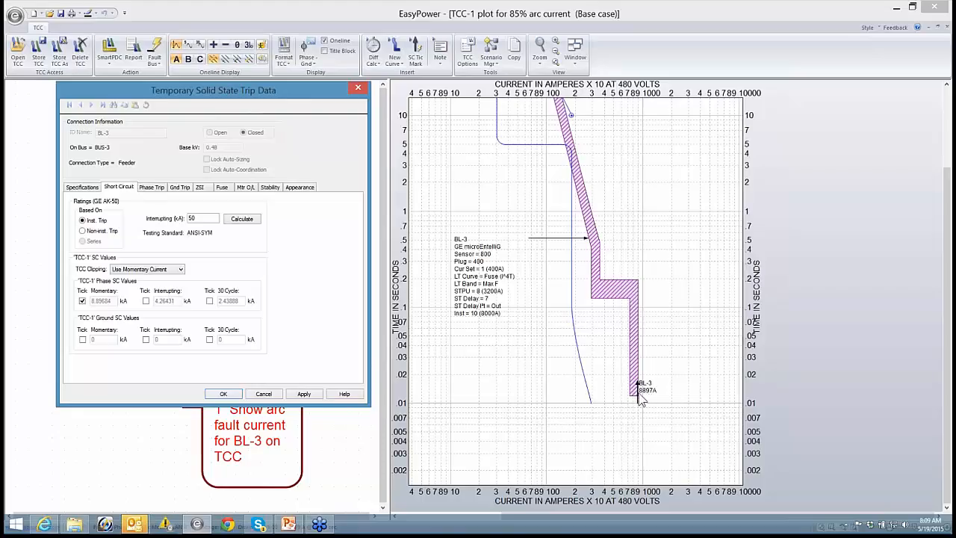
{"action": "left_click", "coordinate": [264, 394]}
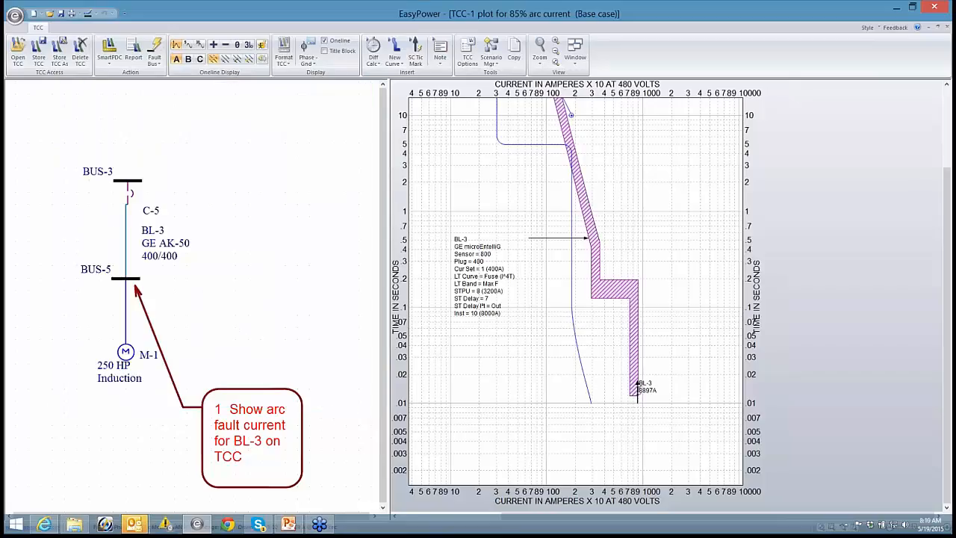
{"action": "mouse_move", "coordinate": [637, 384]}
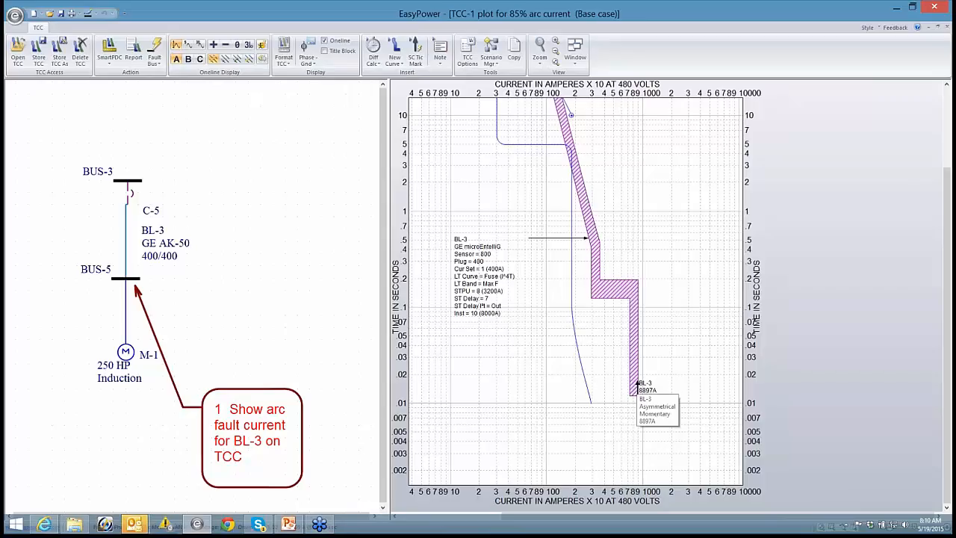
Turn on the interrupting and 30 cycle phase ticks for BL-3 in its short circuit data, keeping the momentary tick
{"action": "double_click", "coordinate": [555, 303]}
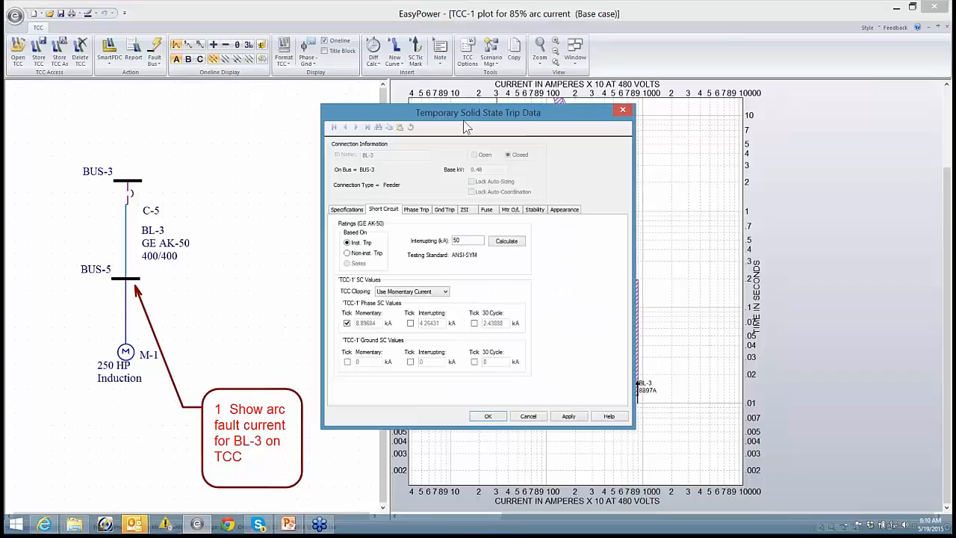
{"action": "left_click_drag", "start_coordinate": [465, 112], "coordinate": [248, 98]}
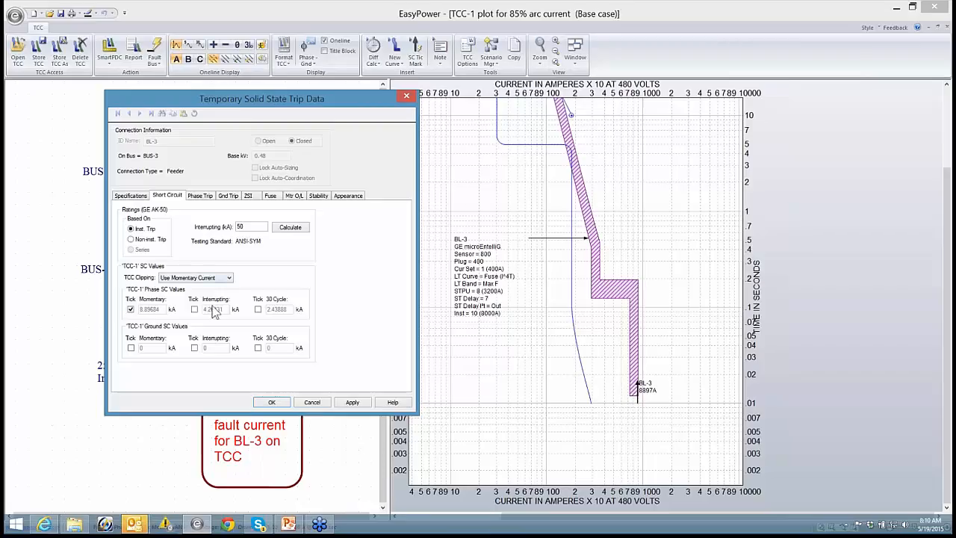
{"action": "left_click", "coordinate": [131, 308]}
{"action": "left_click", "coordinate": [258, 309]}
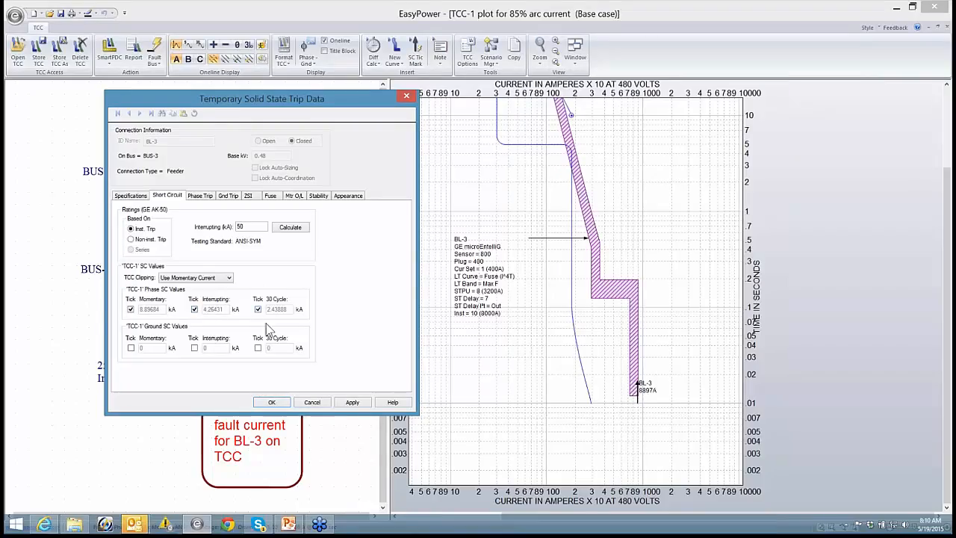
{"action": "left_click", "coordinate": [352, 403]}
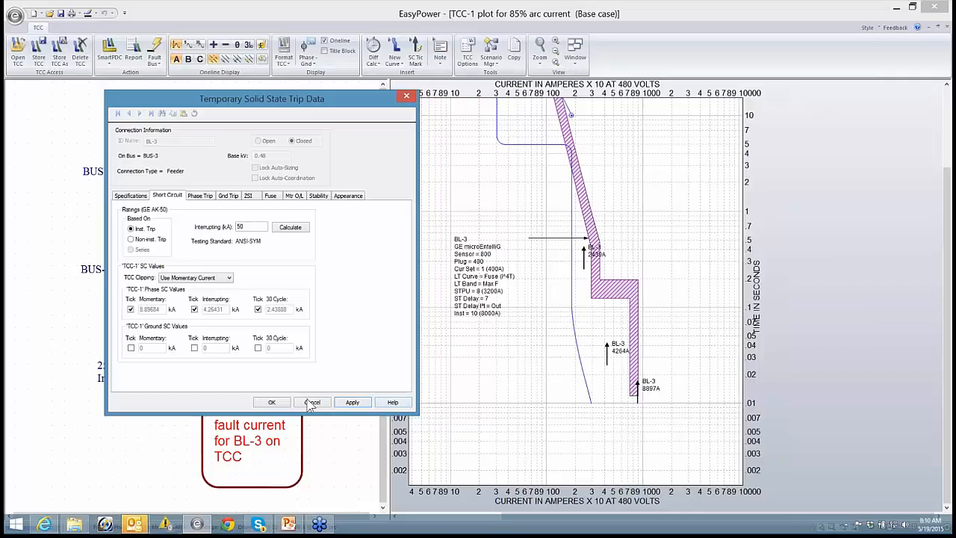
{"action": "left_click", "coordinate": [272, 403]}
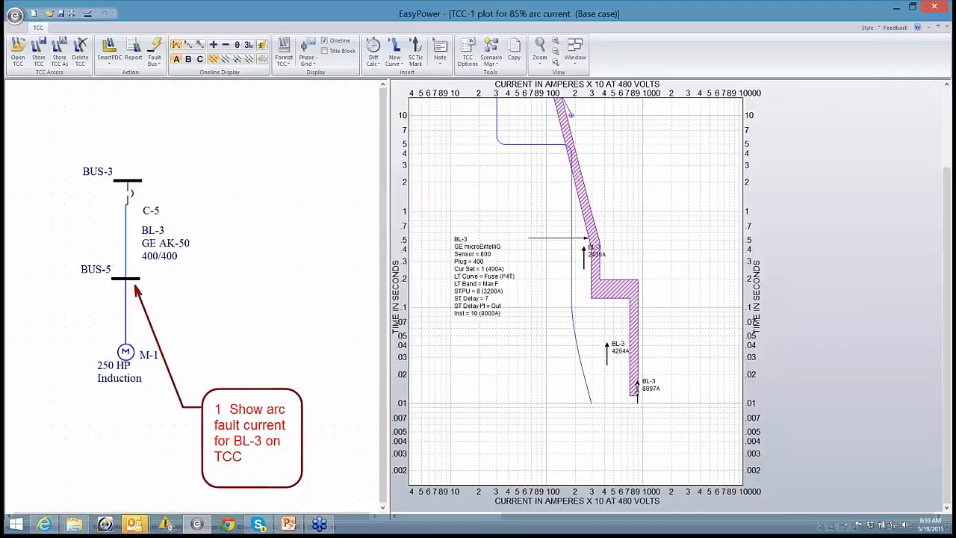
Reposition BL-3's short circuit ticks on the plot, raising the interrupting and 30 cycle ones
{"action": "mouse_move", "coordinate": [638, 387]}
{"action": "left_mouse_down"}
{"action": "mouse_move", "coordinate": [636, 352]}
{"action": "mouse_move", "coordinate": [637, 403]}
{"action": "left_mouse_up"}
{"action": "mouse_move", "coordinate": [606, 343]}
{"action": "left_mouse_down"}
{"action": "mouse_move", "coordinate": [604, 282]}
{"action": "mouse_move", "coordinate": [600, 331]}
{"action": "left_mouse_up"}
{"action": "left_click_drag", "start_coordinate": [585, 260], "coordinate": [582, 227]}
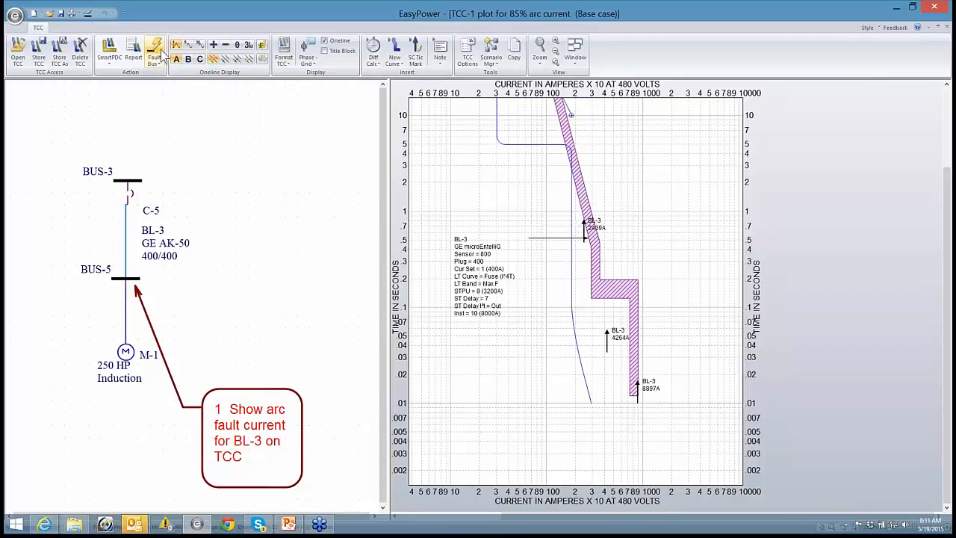
Fault BUS-5 from the TCC one-line and move BUS-3 and breaker BL-3 up to separate the fault current values
{"action": "left_click", "coordinate": [135, 279]}
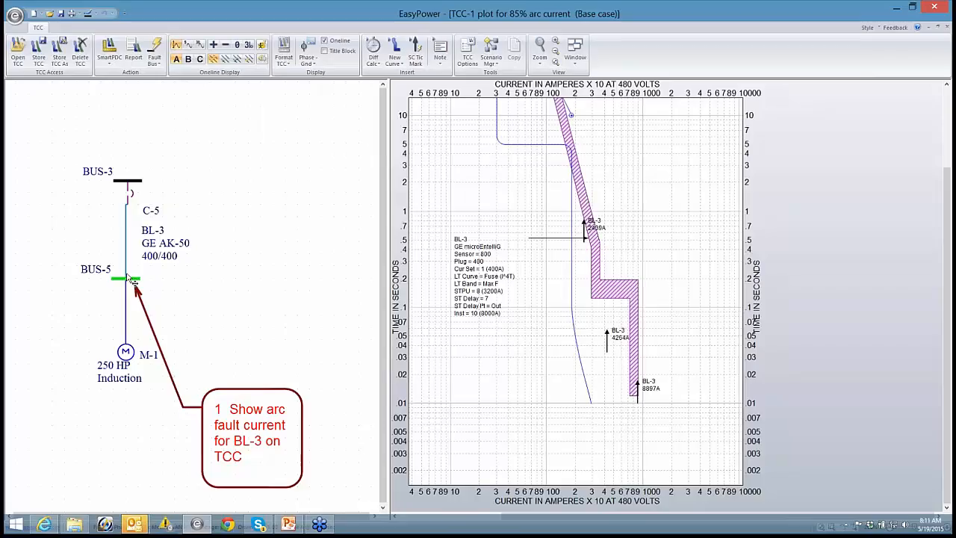
{"action": "left_click", "coordinate": [155, 49]}
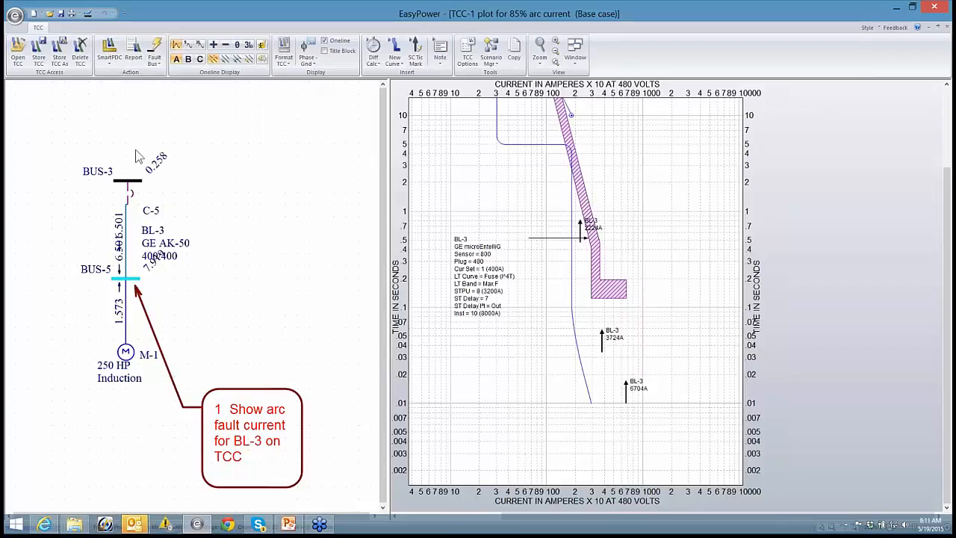
{"action": "left_click_drag", "start_coordinate": [133, 186], "coordinate": [132, 160]}
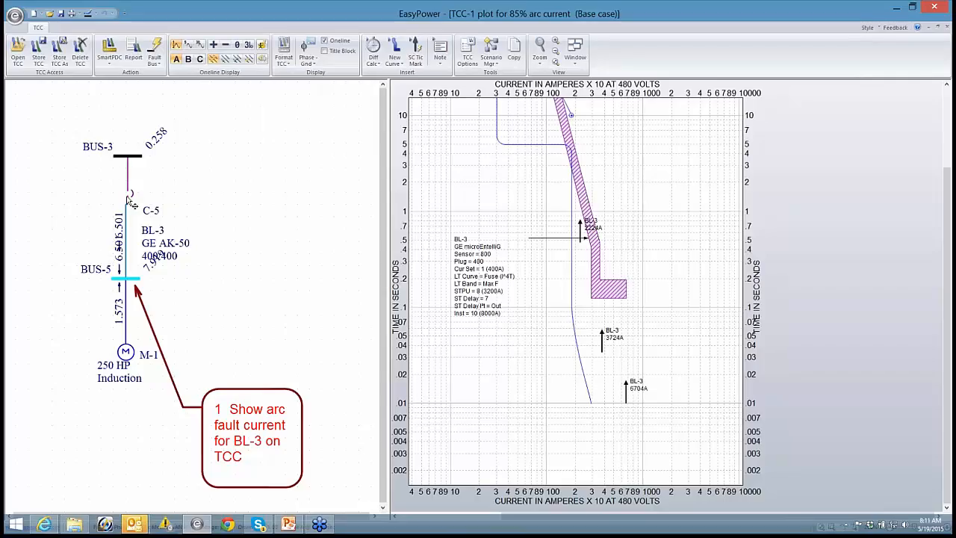
{"action": "left_click_drag", "start_coordinate": [132, 200], "coordinate": [133, 176]}
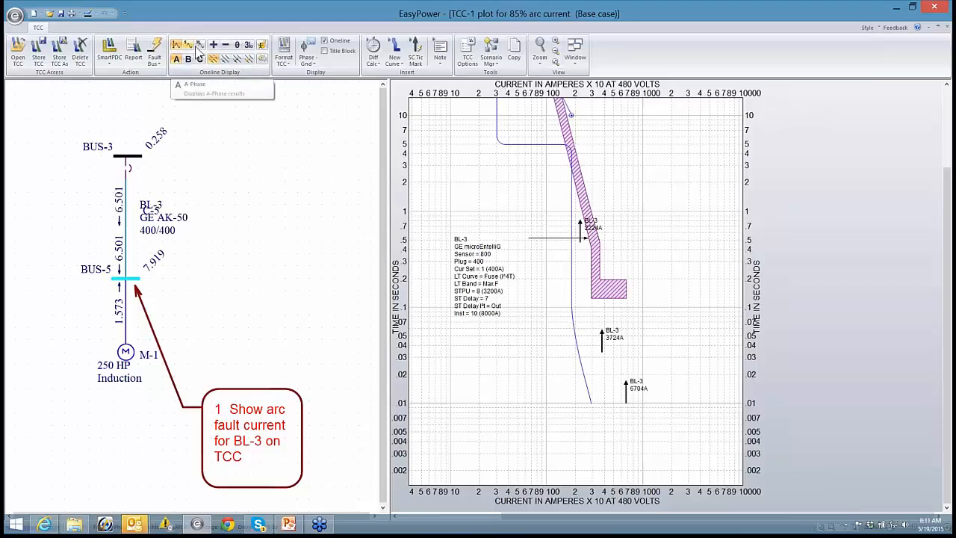
Set the TCC one-line fault current display to Symmetrical/Asymmetrical and move BUS-3 up to make room for the values
{"action": "right_click", "coordinate": [208, 211]}
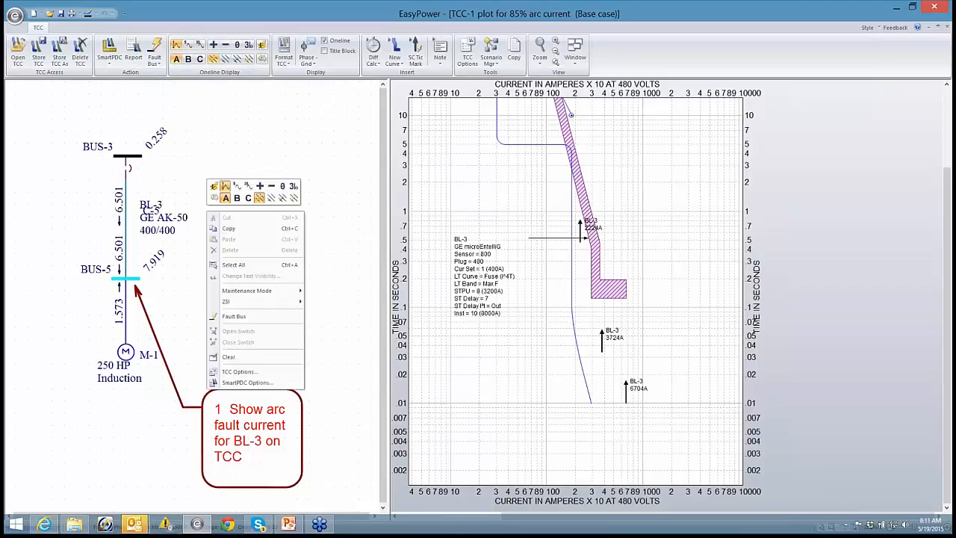
{"action": "left_click", "coordinate": [251, 372]}
{"action": "left_click_drag", "start_coordinate": [439, 163], "coordinate": [345, 85]}
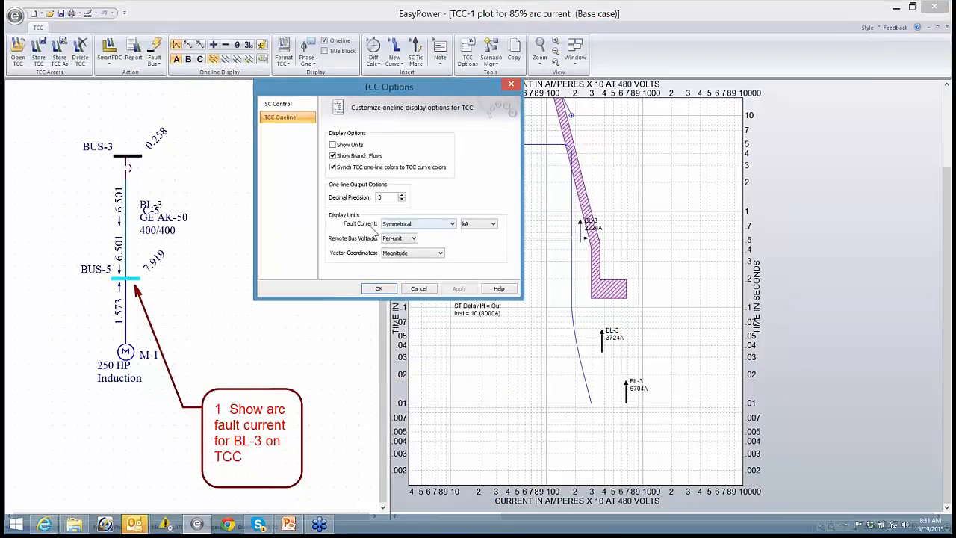
{"action": "left_click", "coordinate": [452, 224]}
{"action": "left_click", "coordinate": [419, 240]}
{"action": "left_click", "coordinate": [448, 224]}
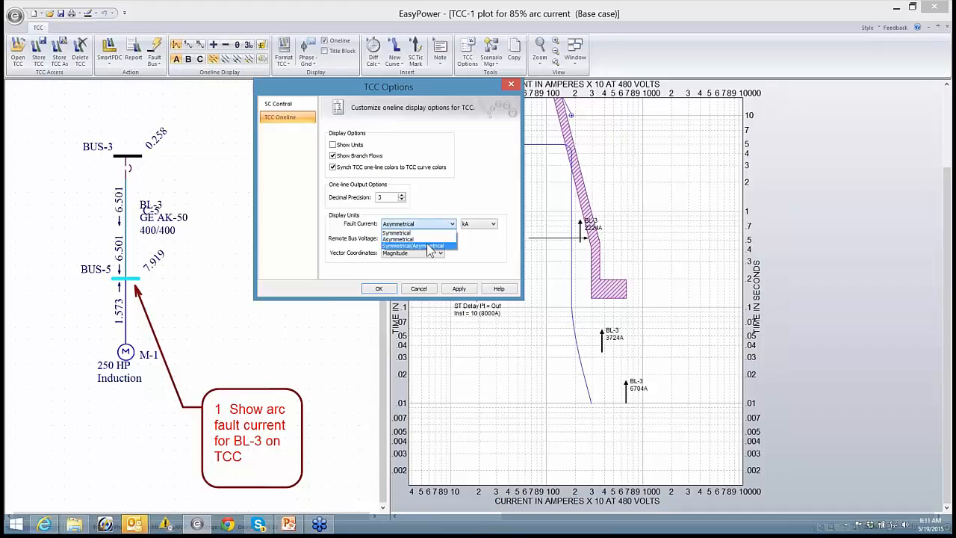
{"action": "left_click", "coordinate": [431, 247]}
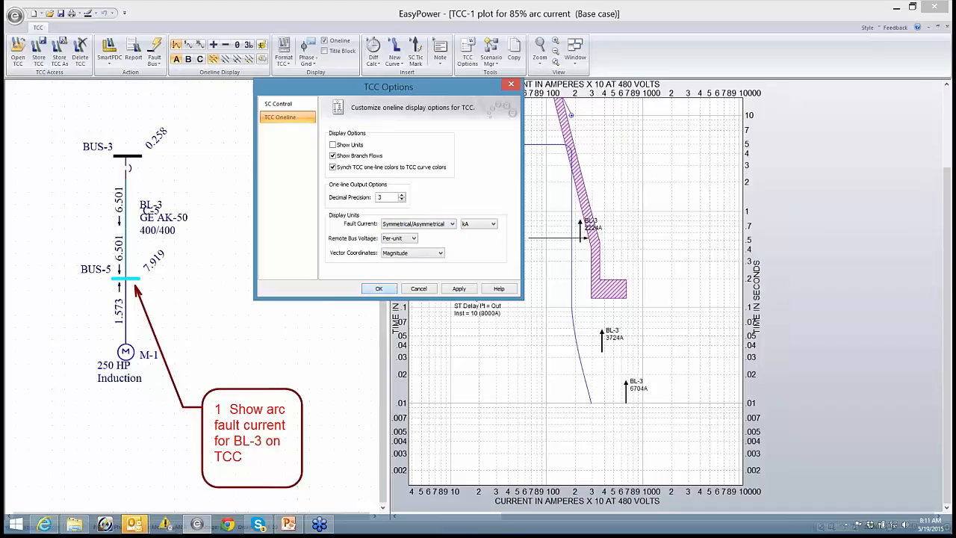
{"action": "left_click", "coordinate": [379, 289]}
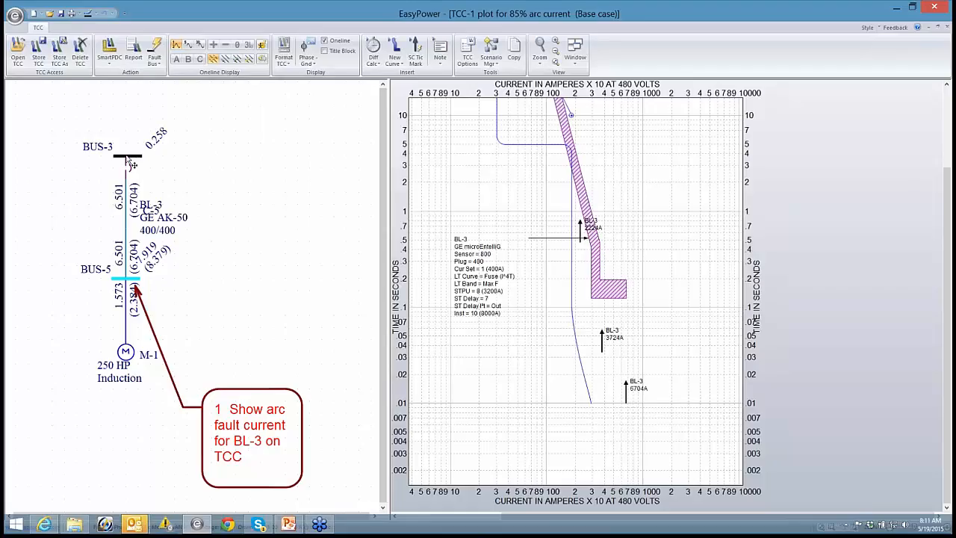
{"action": "left_click_drag", "start_coordinate": [129, 159], "coordinate": [125, 137]}
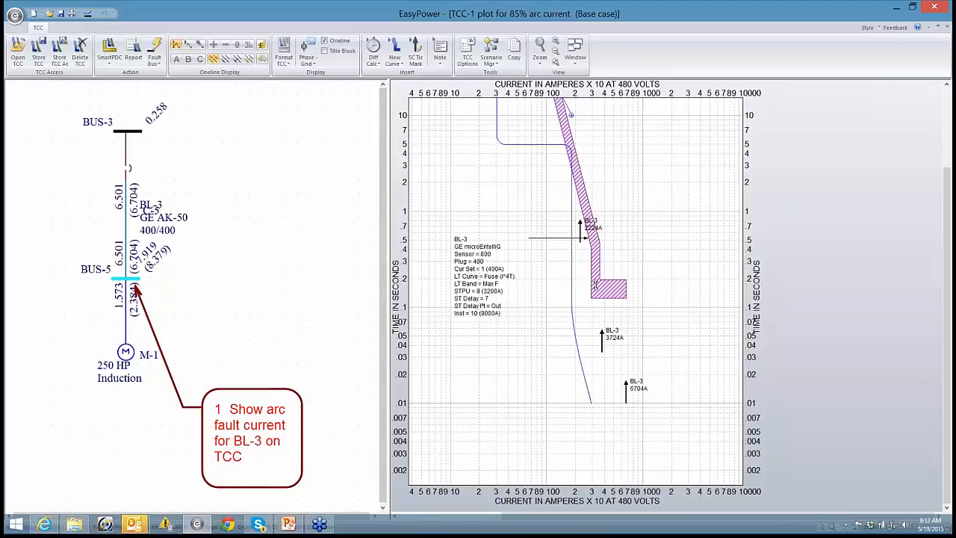
Inspect BL-3's phase trip settings from its curve on the plot, leaving them as they are
{"action": "mouse_move", "coordinate": [596, 287]}
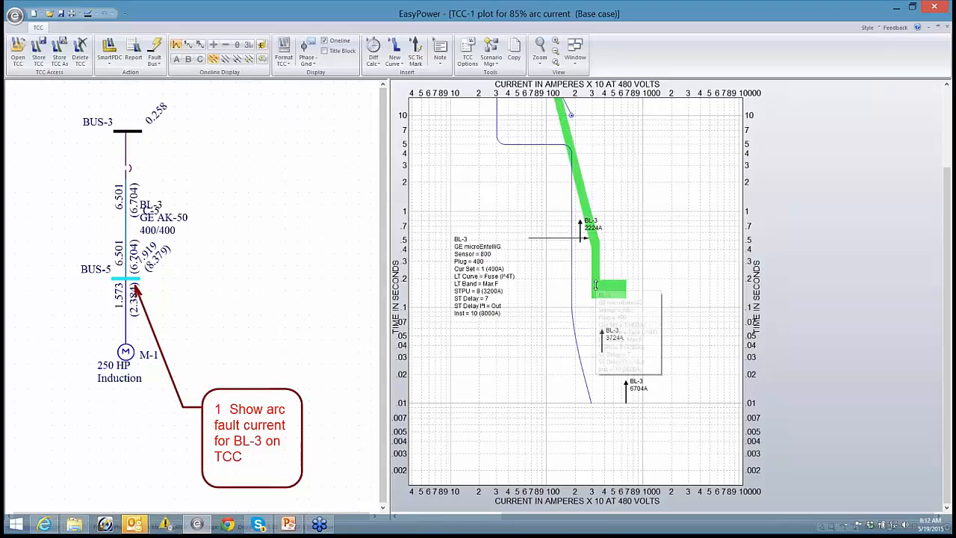
{"action": "double_click", "coordinate": [596, 287]}
{"action": "left_click_drag", "start_coordinate": [472, 114], "coordinate": [298, 77]}
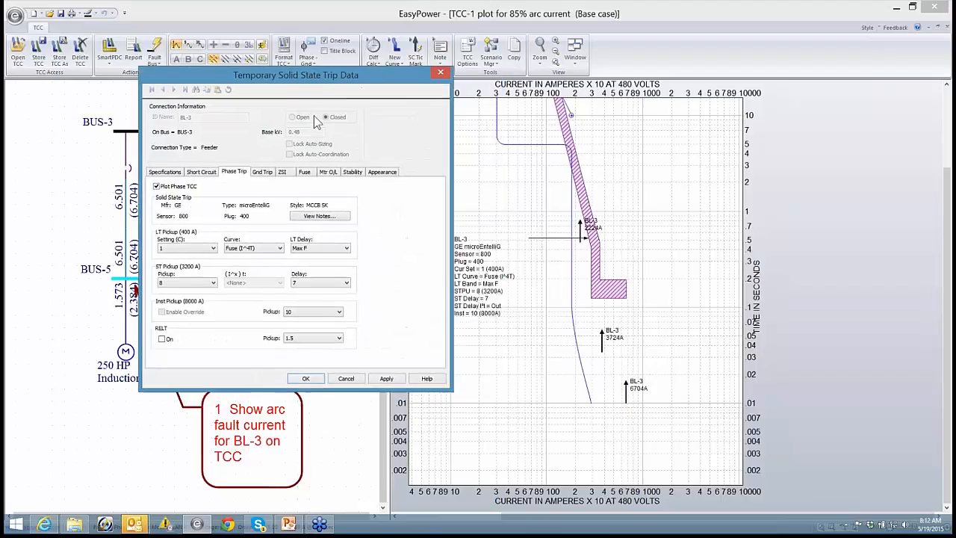
{"action": "left_click_drag", "start_coordinate": [196, 69], "coordinate": [284, 121]}
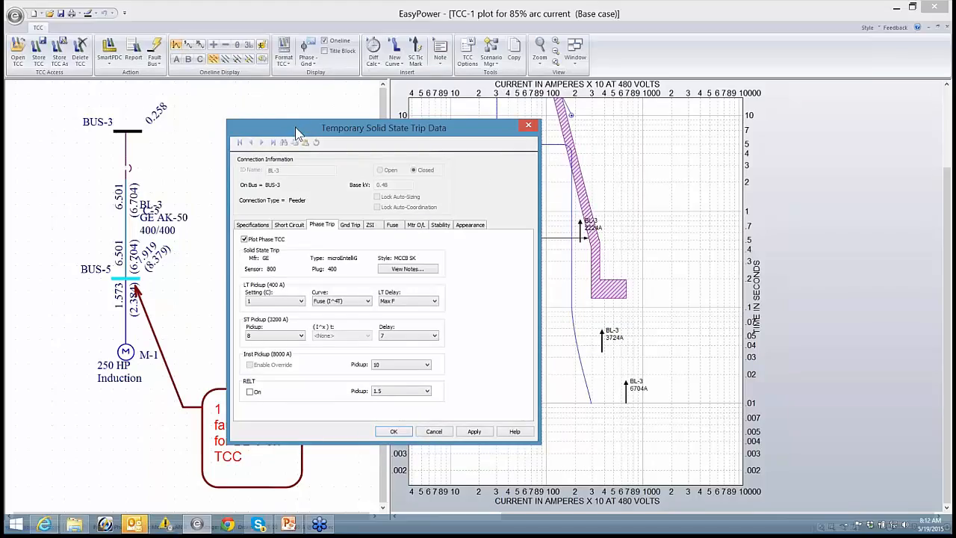
{"action": "left_click", "coordinate": [431, 431]}
Close the TCC-1 plot without storing its changes
{"action": "left_click", "coordinate": [14, 15]}
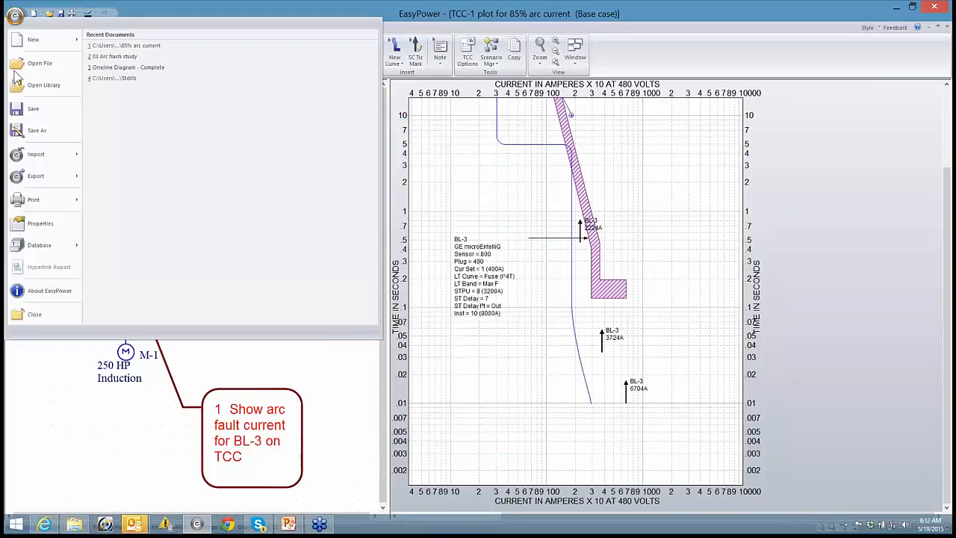
{"action": "left_click", "coordinate": [34, 312]}
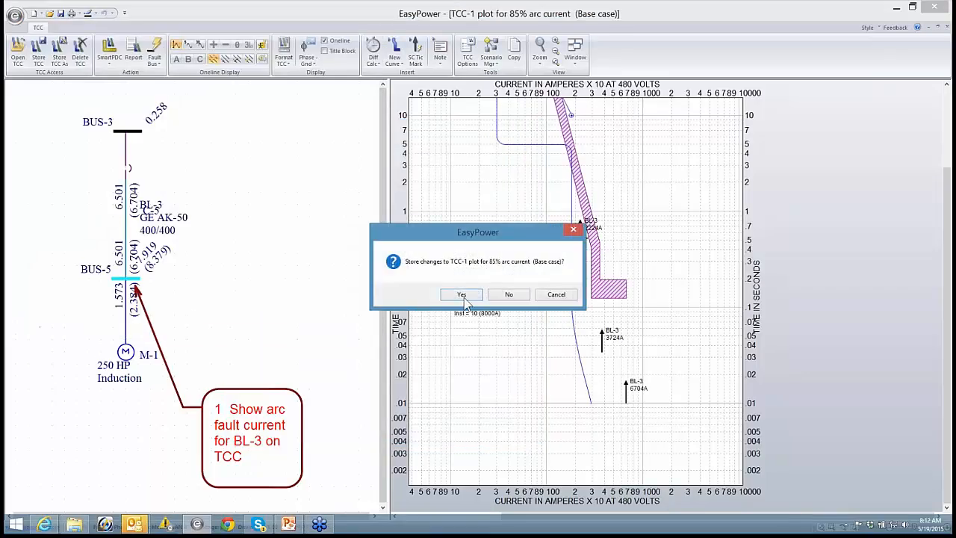
{"action": "left_click", "coordinate": [507, 295]}
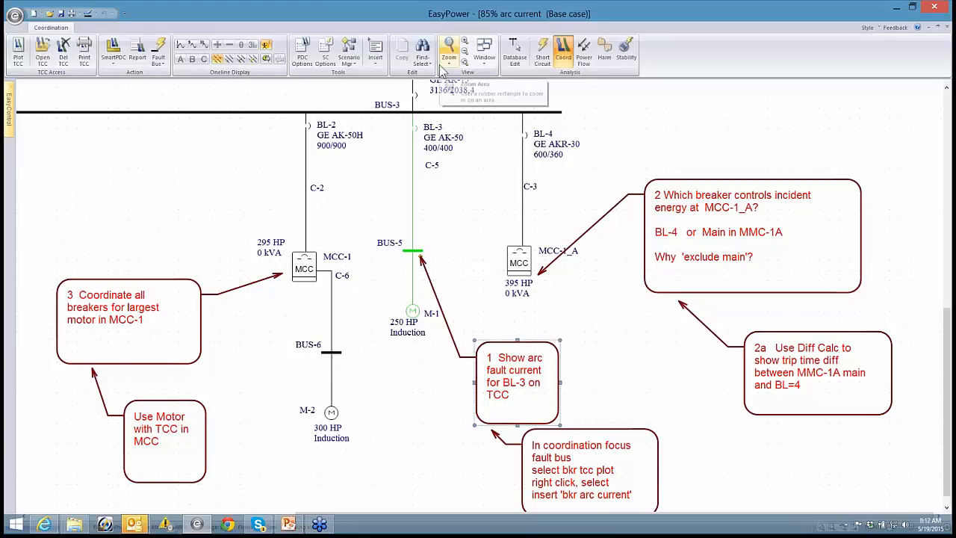
Fault BUS-5 in the short circuit focus and arrange the windows to show the one-line with its arc flash hazard report
{"action": "left_click", "coordinate": [542, 54]}
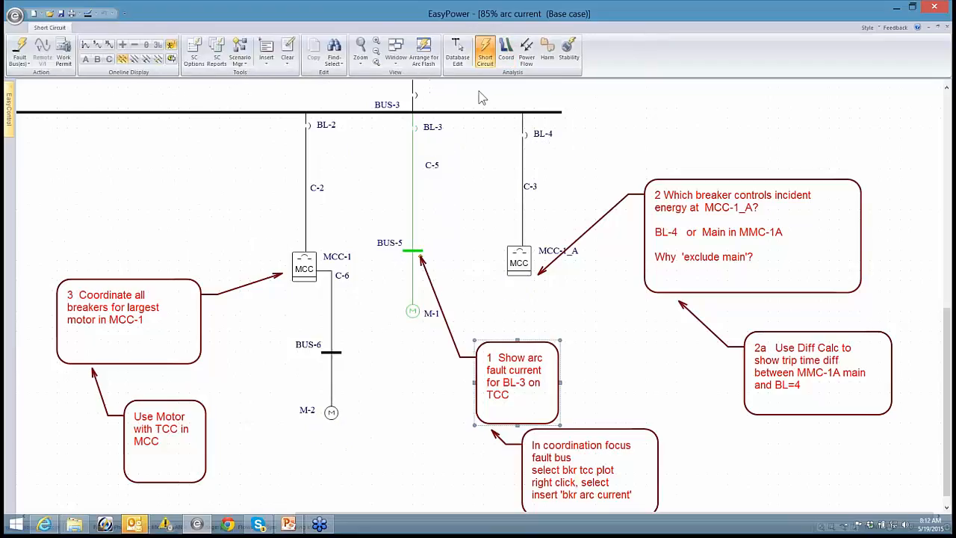
{"action": "left_click", "coordinate": [410, 253]}
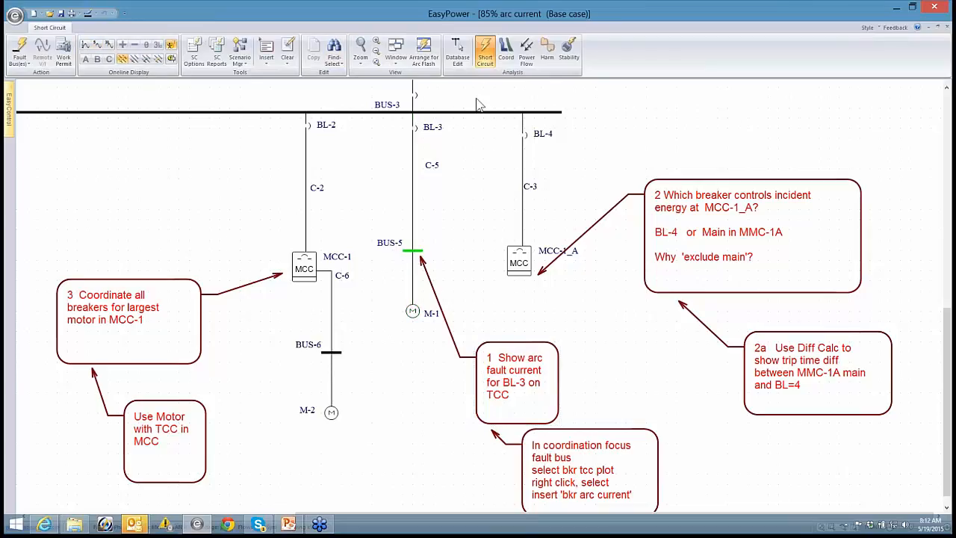
{"action": "left_click", "coordinate": [20, 51]}
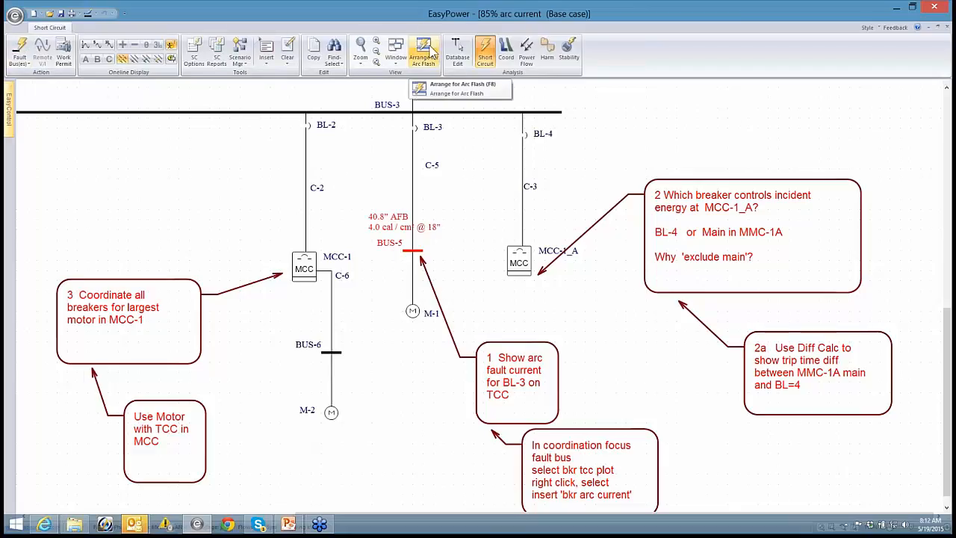
{"action": "left_click", "coordinate": [423, 53]}
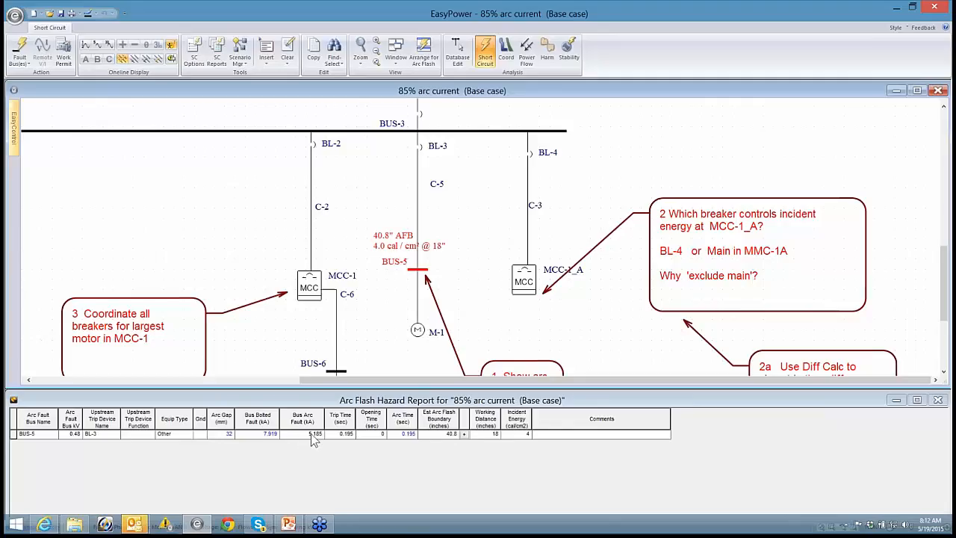
{"action": "left_click", "coordinate": [310, 402]}
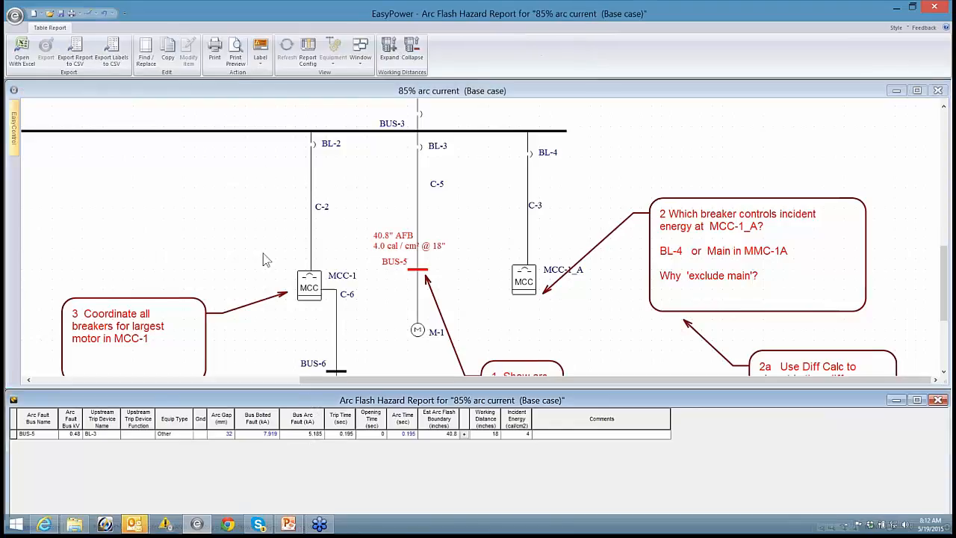
Open the arc flash hazard report in Excel without starting GoldMine, and close the report window to return to the maximized one-line
{"action": "left_click", "coordinate": [22, 51]}
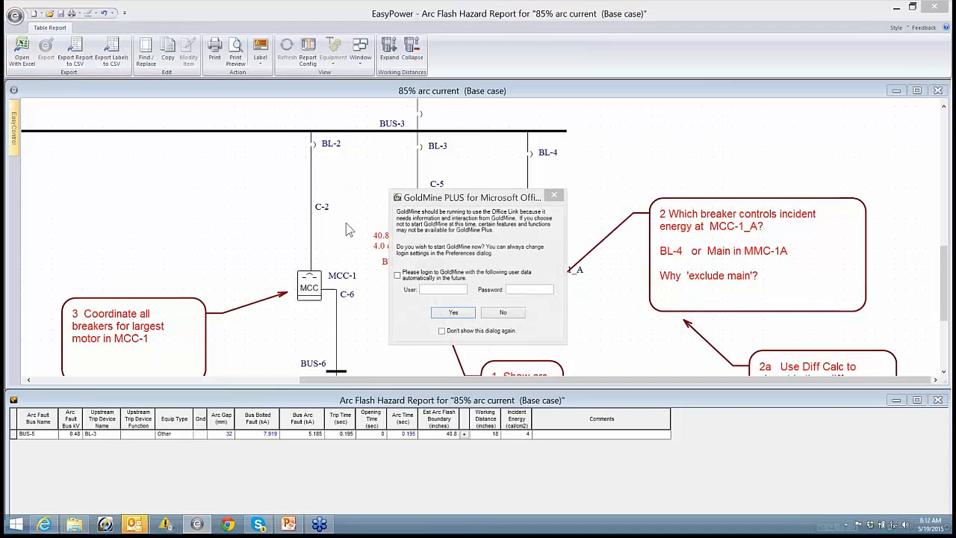
{"action": "left_click", "coordinate": [491, 314]}
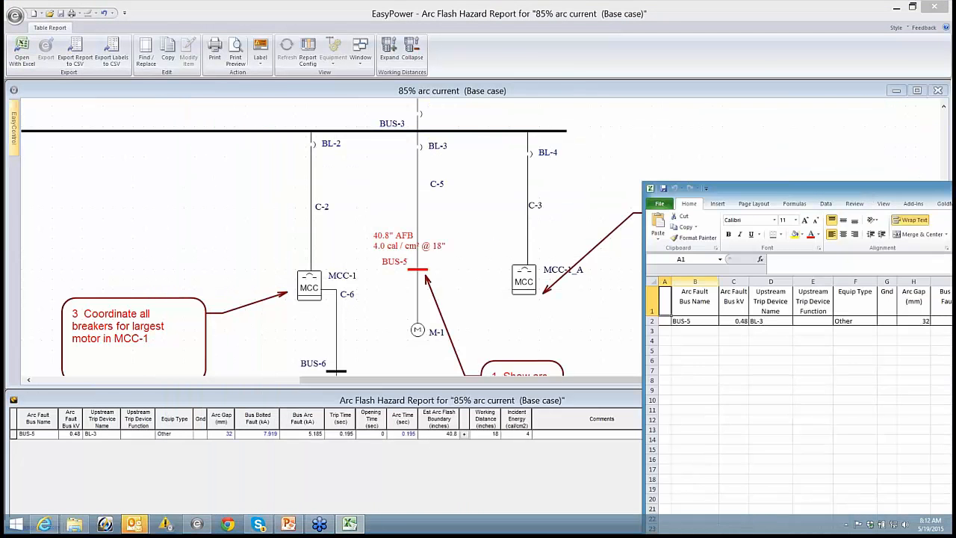
{"action": "left_click", "coordinate": [593, 335]}
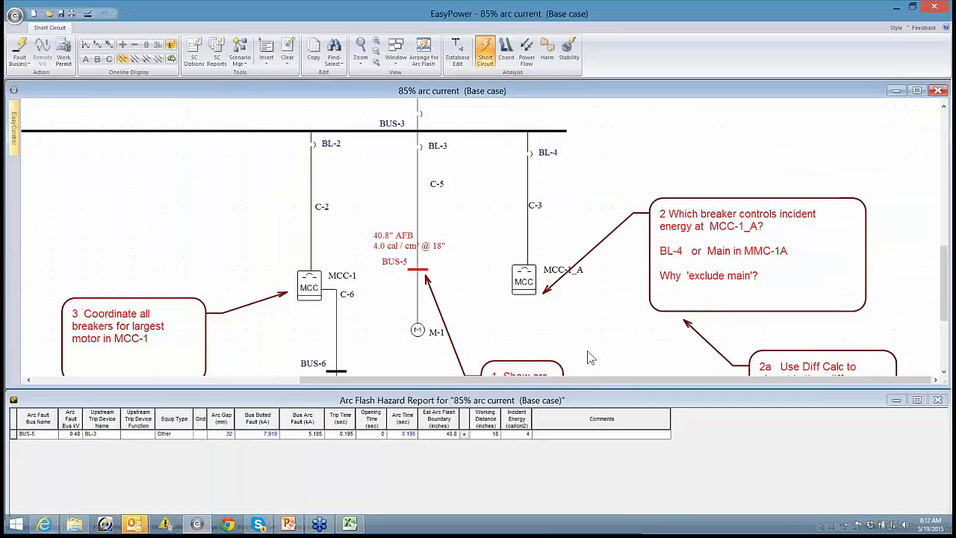
{"action": "left_click", "coordinate": [938, 400]}
{"action": "left_click", "coordinate": [917, 90]}
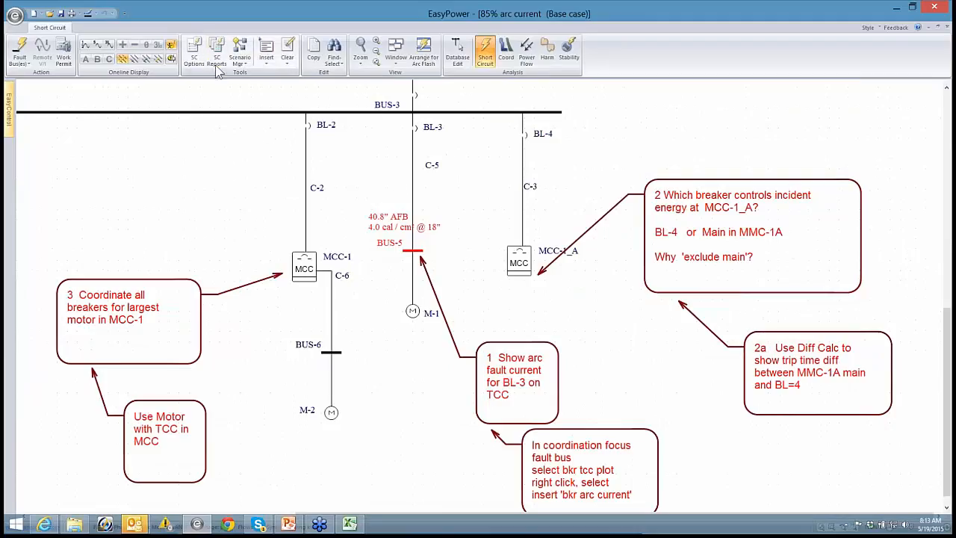
Check the advanced arc flash hazard settings in the Short Circuit Options for the current used to calculate arc flash
{"action": "left_click", "coordinate": [194, 54]}
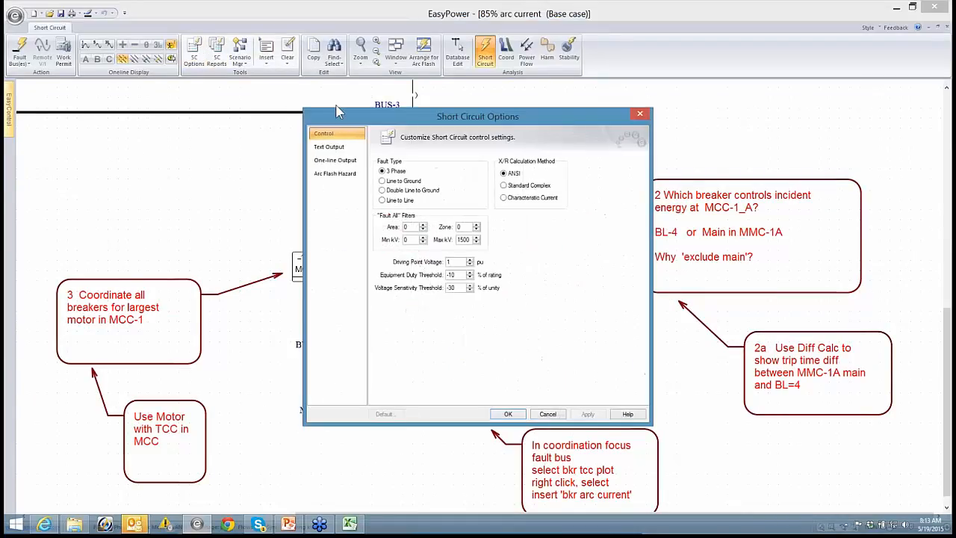
{"action": "left_click_drag", "start_coordinate": [339, 115], "coordinate": [496, 70]}
{"action": "left_click", "coordinate": [483, 131]}
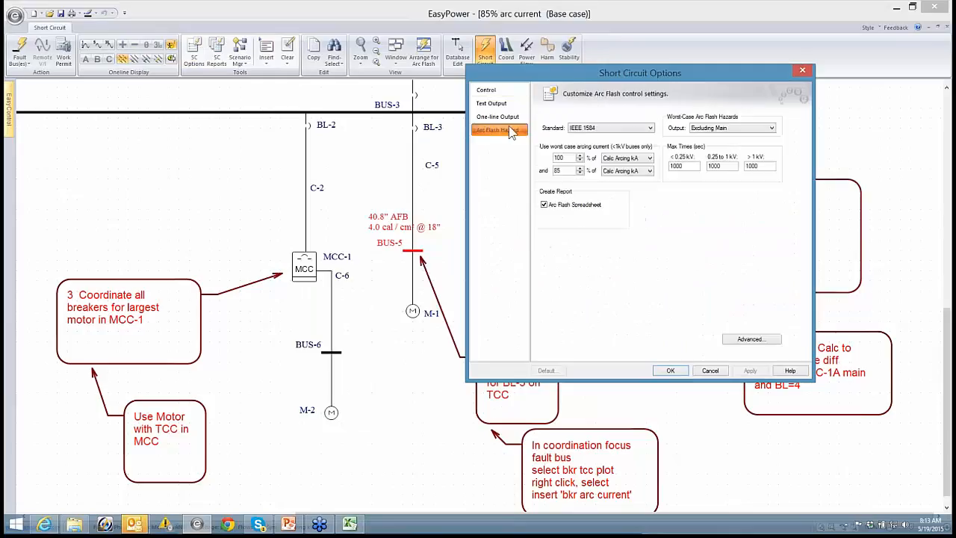
{"action": "left_click_drag", "start_coordinate": [519, 75], "coordinate": [587, 79]}
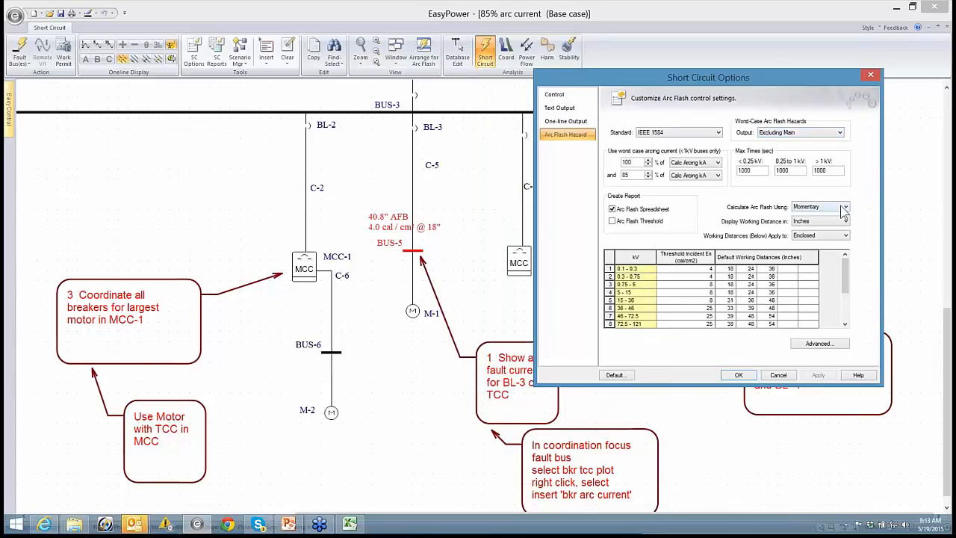
{"action": "left_click", "coordinate": [738, 375]}
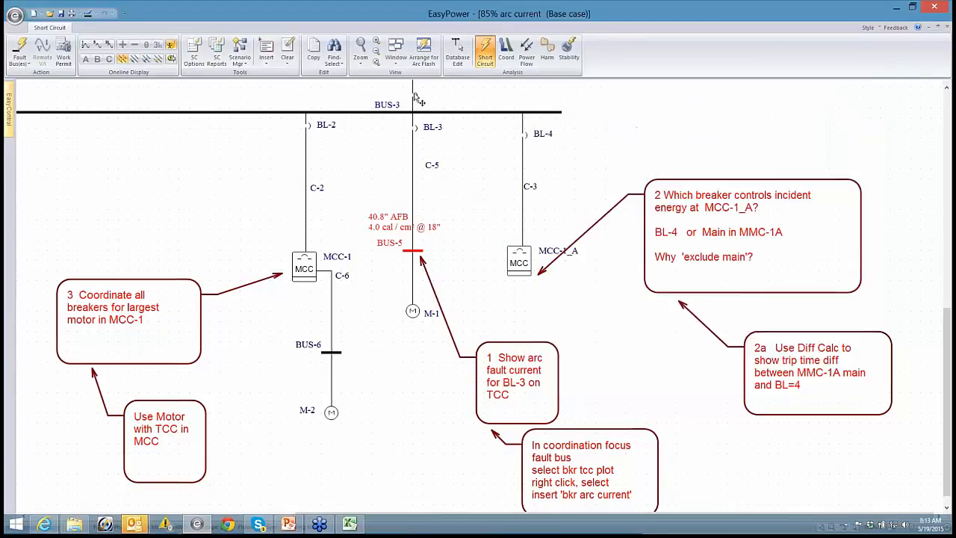
Select the BL-3 to M-1 branch with BUS-5 and its note, and plot it on a new TCC in the coordination focus
{"action": "left_click_drag", "start_coordinate": [441, 341], "coordinate": [389, 124]}
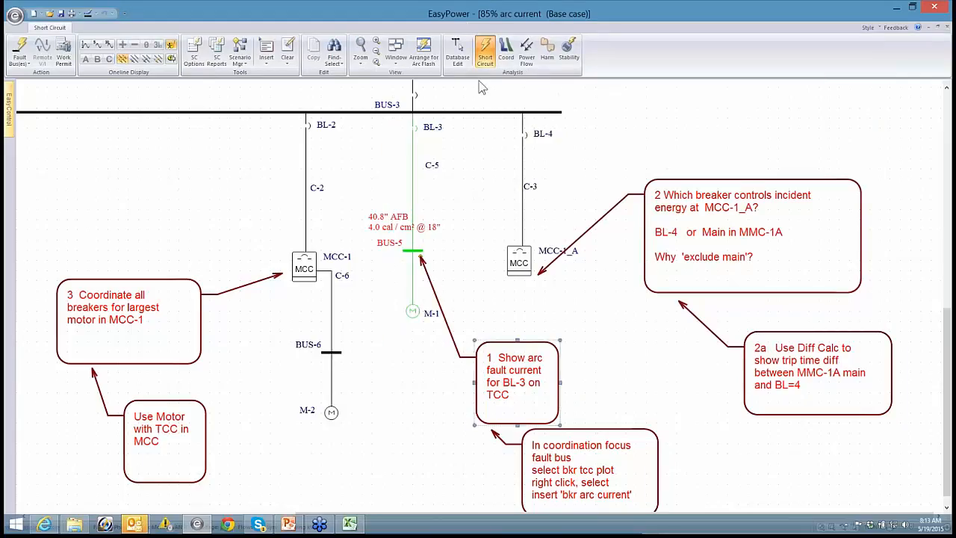
{"action": "left_click", "coordinate": [505, 58]}
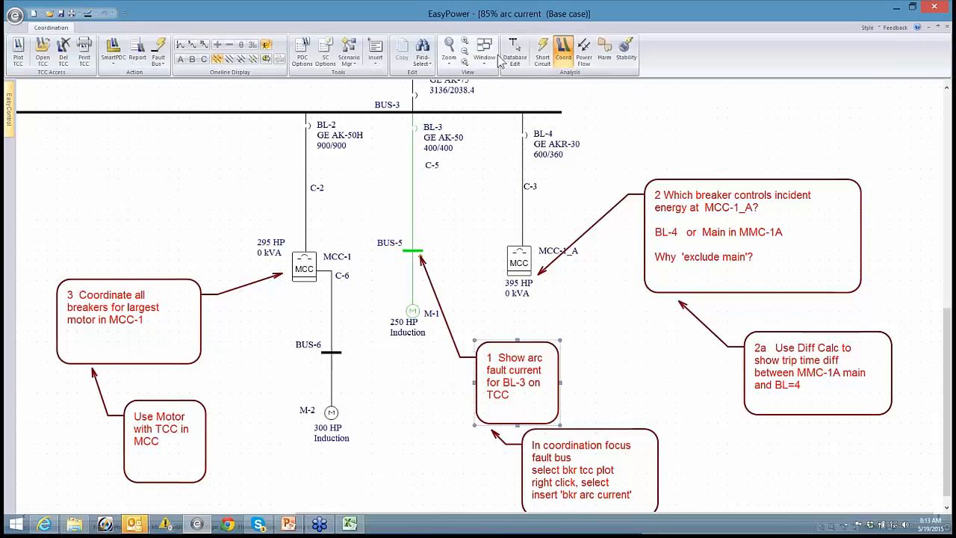
{"action": "left_click", "coordinate": [113, 54]}
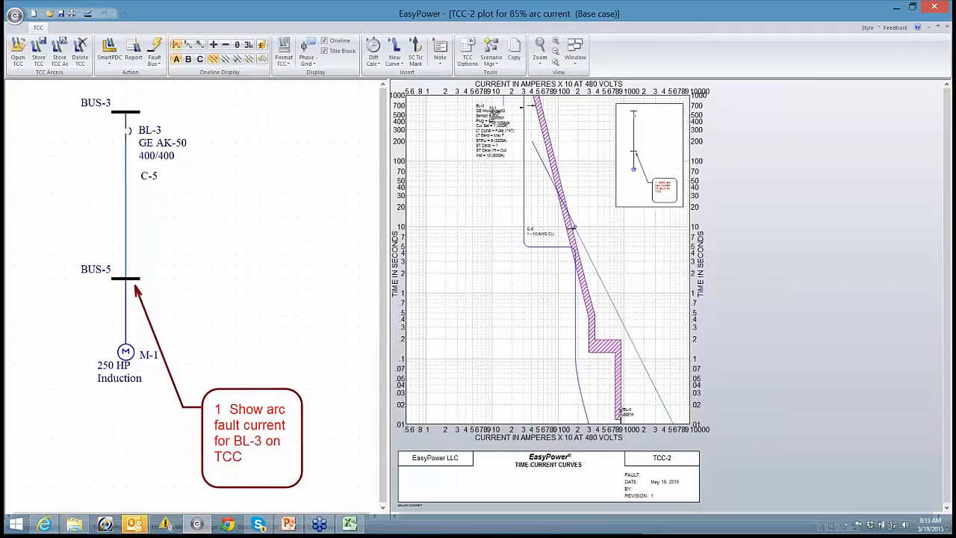
Turn off BL-3's momentary phase tick and set its TCC clipping to None in the short circuit data
{"action": "double_click", "coordinate": [620, 413]}
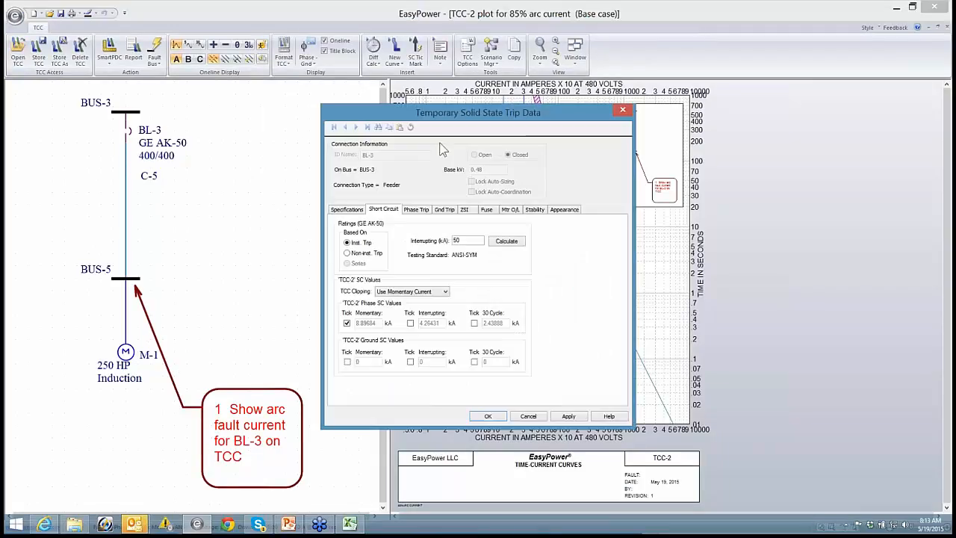
{"action": "left_click_drag", "start_coordinate": [427, 118], "coordinate": [219, 107]}
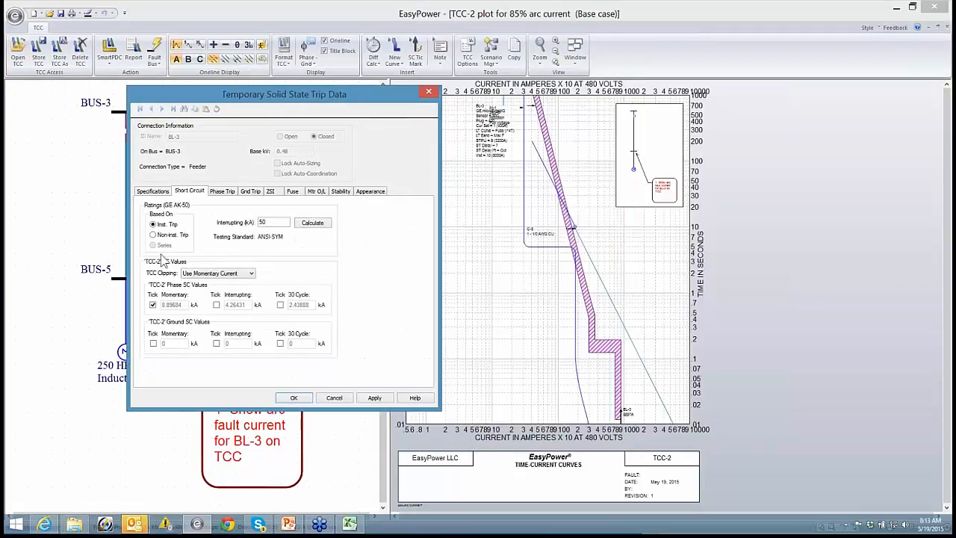
{"action": "left_click", "coordinate": [152, 305]}
{"action": "left_click_drag", "start_coordinate": [235, 91], "coordinate": [161, 66]}
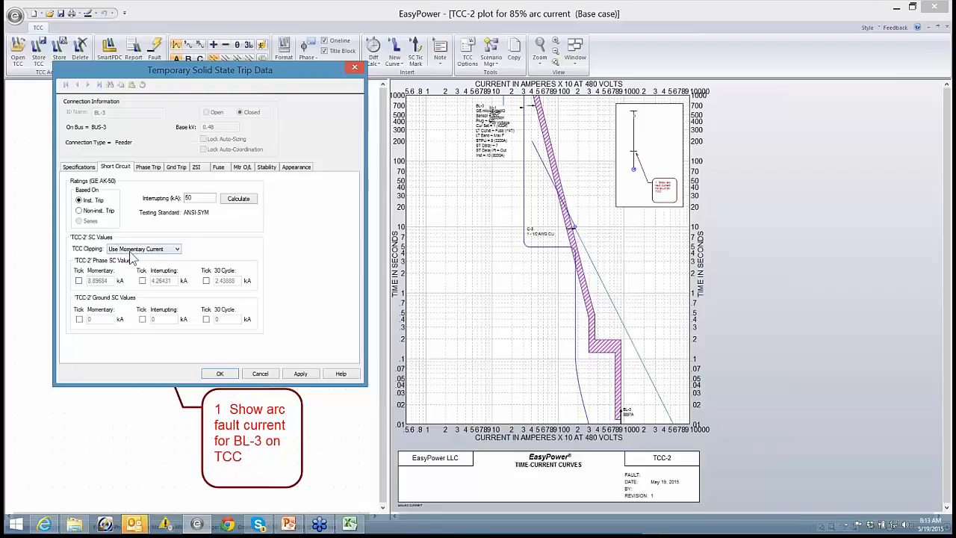
{"action": "left_click", "coordinate": [174, 251]}
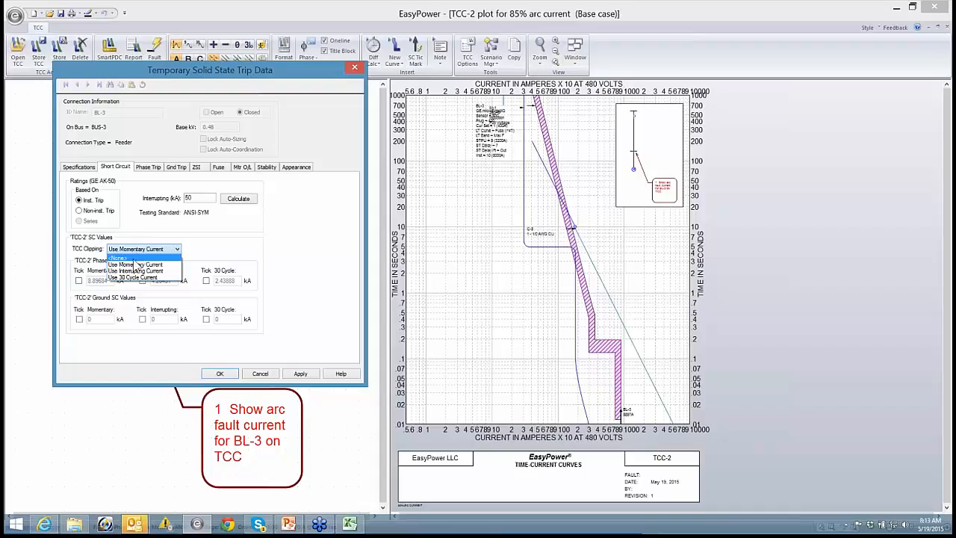
{"action": "left_click", "coordinate": [132, 258]}
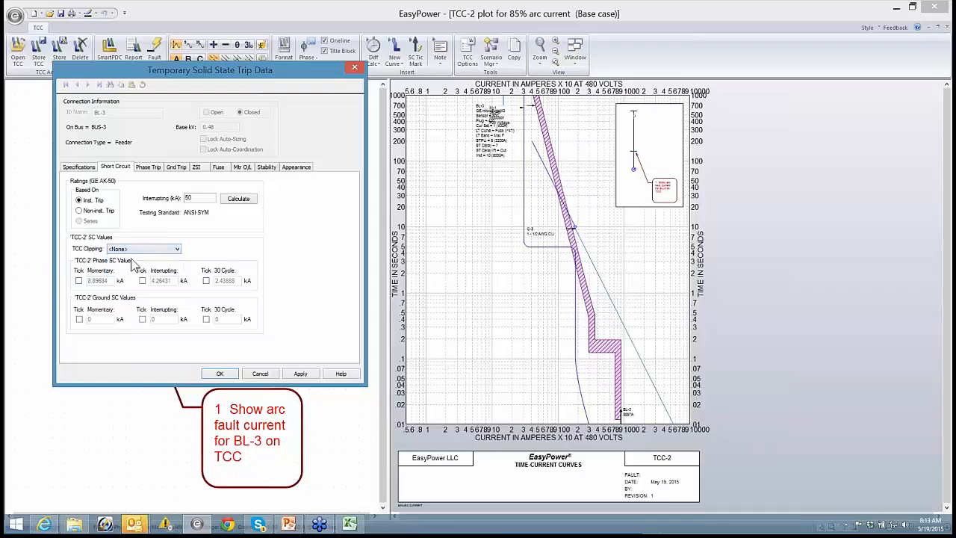
{"action": "left_click", "coordinate": [295, 374]}
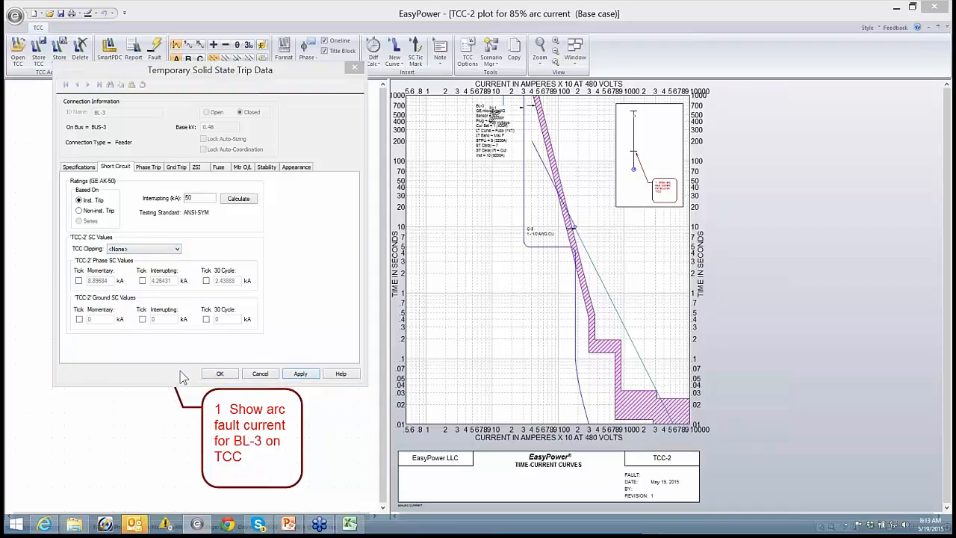
{"action": "left_click", "coordinate": [221, 373]}
{"action": "left_click_drag", "start_coordinate": [484, 301], "coordinate": [448, 250]}
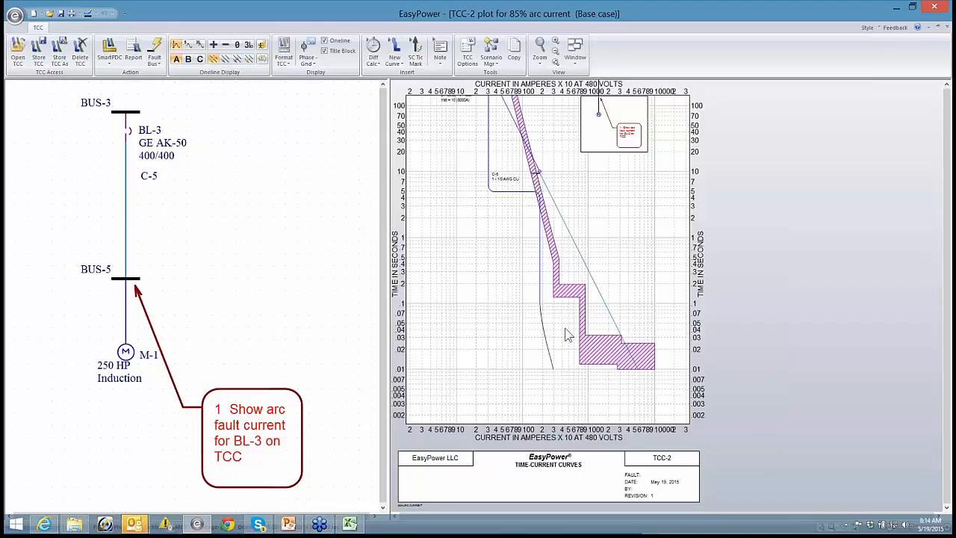
Fault BUS-5 and insert an arcing current tick mark for the BL-3 curve on the TCC
{"action": "left_click", "coordinate": [117, 280]}
{"action": "left_click", "coordinate": [152, 57]}
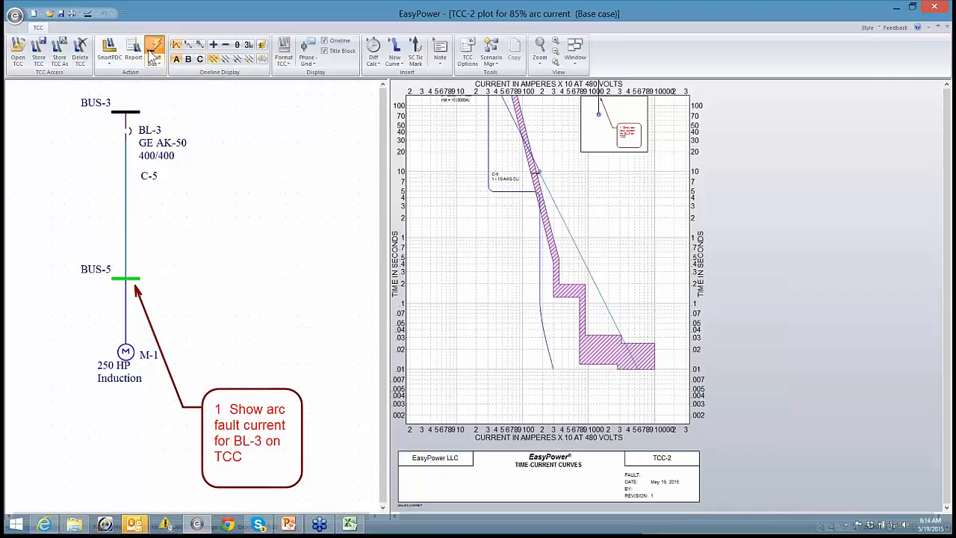
{"action": "left_click", "coordinate": [177, 84]}
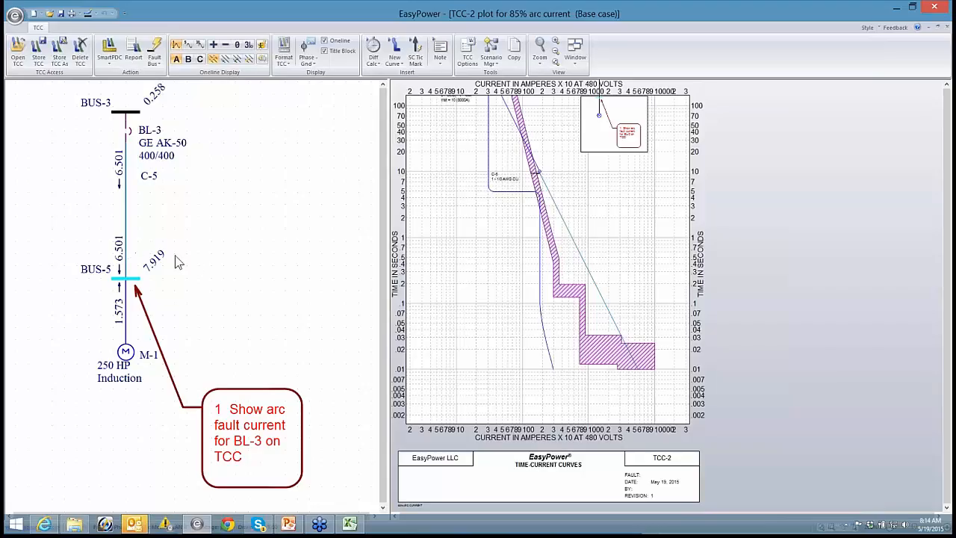
{"action": "right_click", "coordinate": [588, 351]}
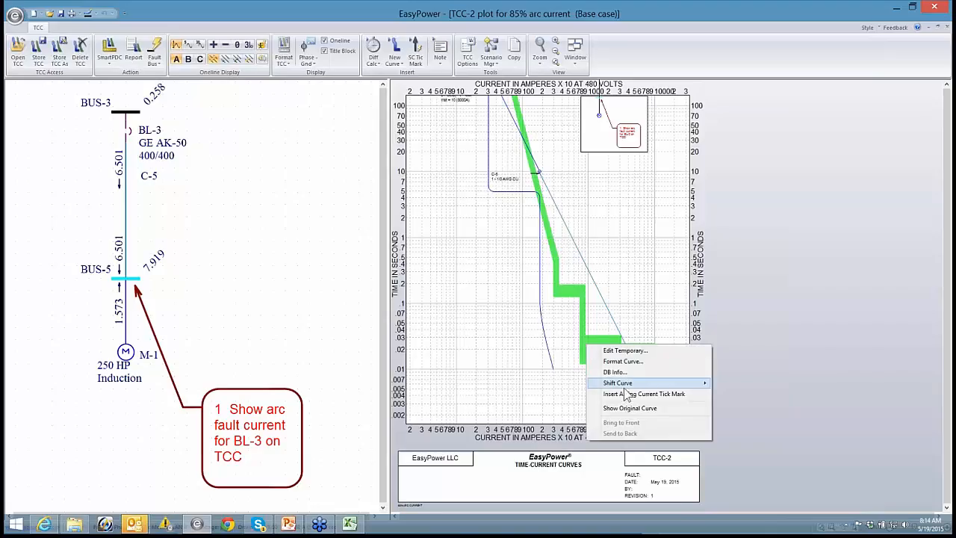
{"action": "left_click", "coordinate": [632, 394]}
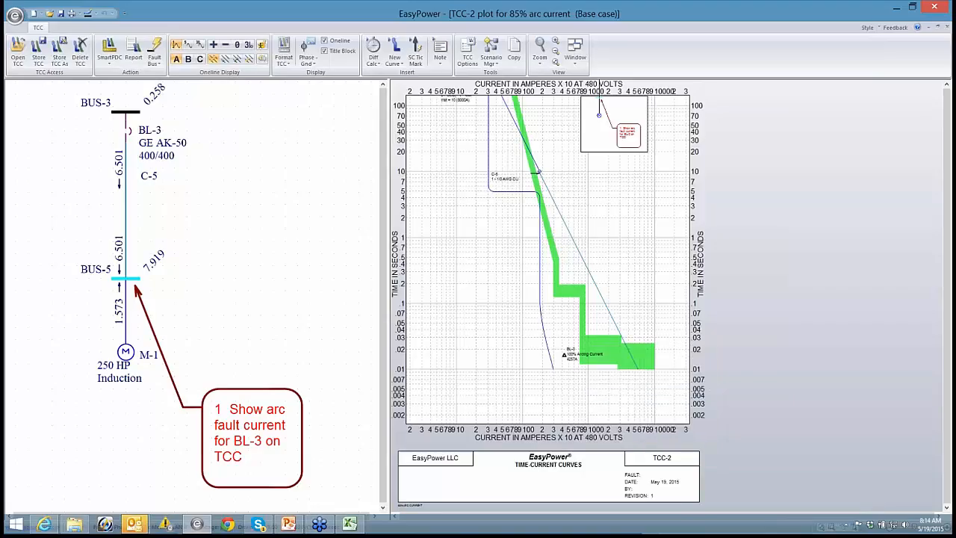
{"action": "scroll", "coordinate": [570, 359], "scroll_direction": "up", "scroll_amount": 3}
{"action": "scroll", "coordinate": [570, 359], "scroll_direction": "up", "scroll_amount": 2}
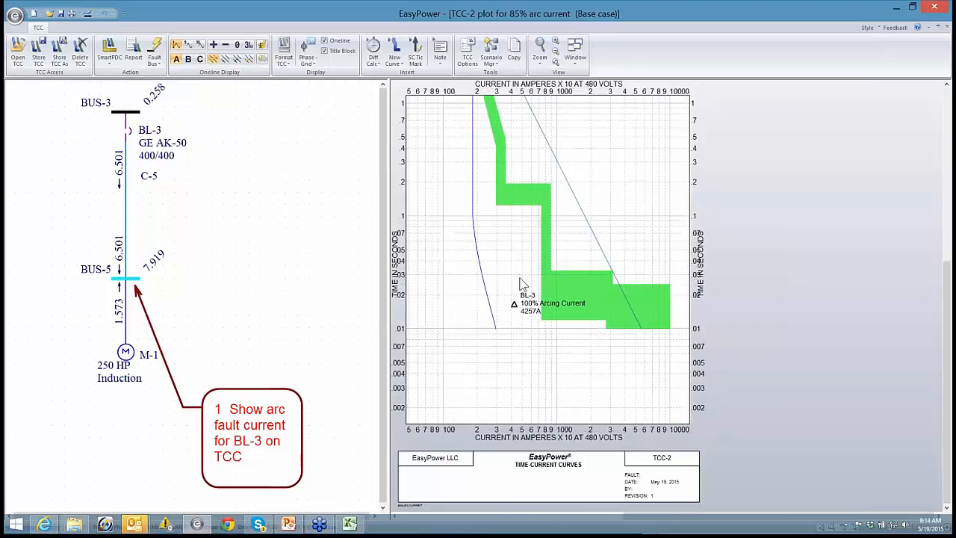
{"action": "left_click_drag", "start_coordinate": [503, 322], "coordinate": [501, 213]}
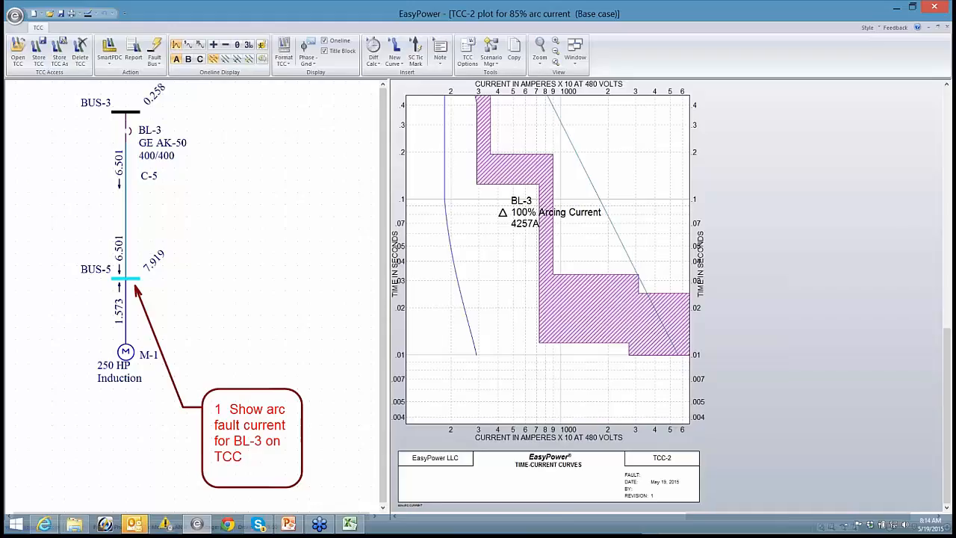
Check the bus arc fault current of BUS-5 in the Excel arc flash report, and return to the EasyPower TCC
{"action": "left_click_drag", "start_coordinate": [955, 225], "coordinate": [421, 334]}
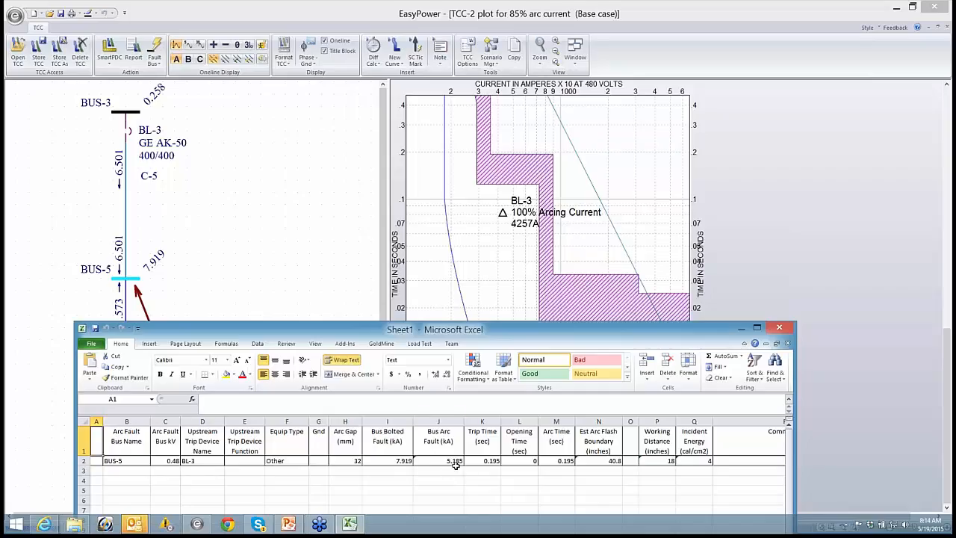
{"action": "left_click_drag", "start_coordinate": [515, 326], "coordinate": [750, 331]}
{"action": "key", "text": "Escape"}
{"action": "left_click", "coordinate": [747, 333]}
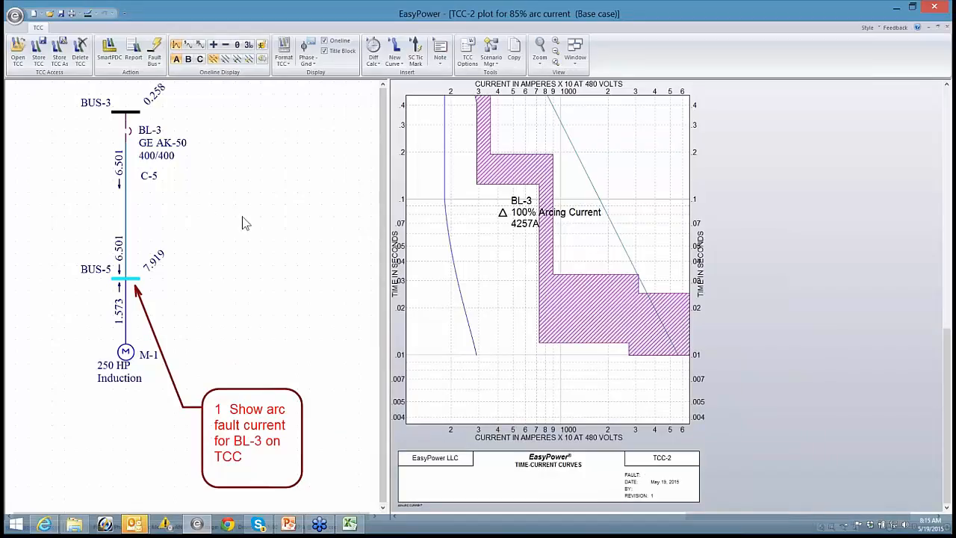
Move the BL-3 arcing current tick mark up to near the lower edge of the breaker's short-time band
{"action": "left_click_drag", "start_coordinate": [492, 228], "coordinate": [506, 316]}
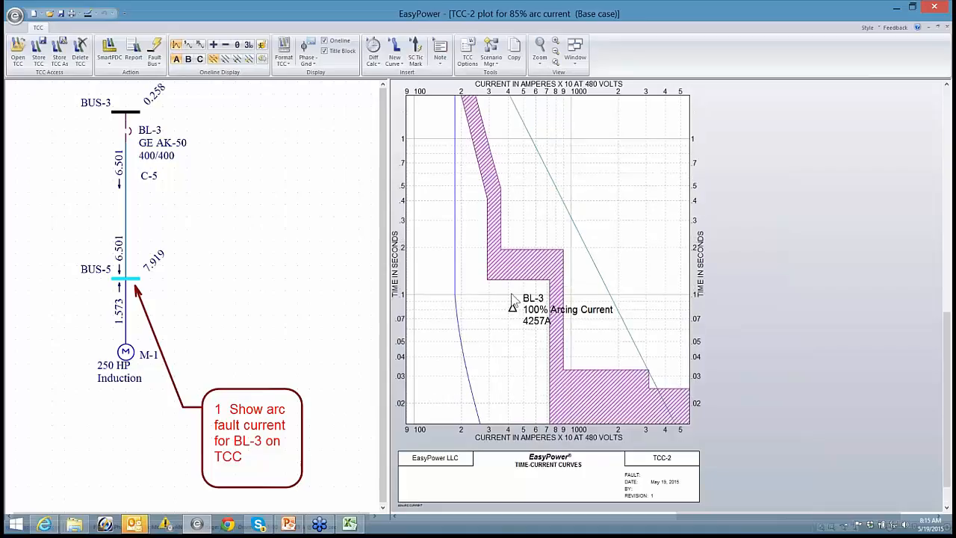
{"action": "left_click_drag", "start_coordinate": [511, 217], "coordinate": [540, 249]}
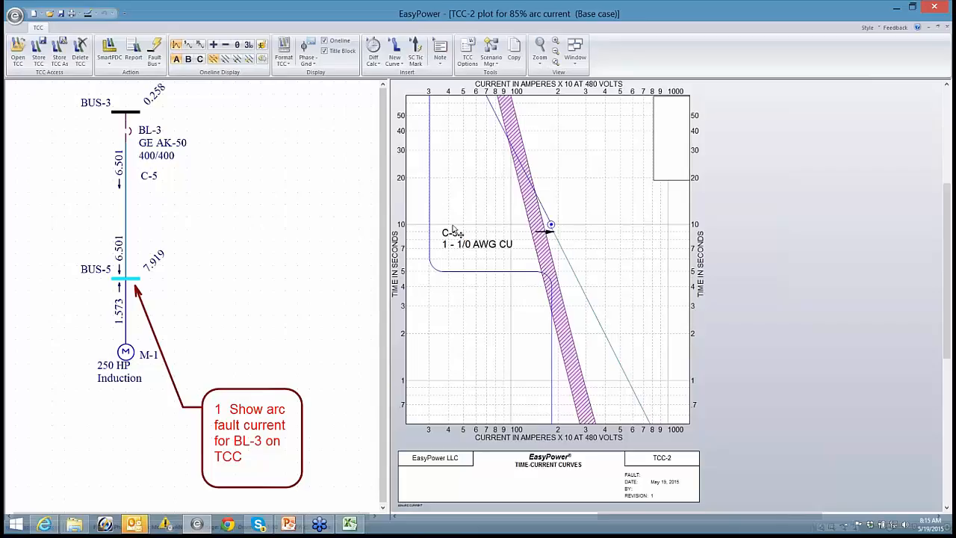
{"action": "left_click_drag", "start_coordinate": [491, 153], "coordinate": [538, 283]}
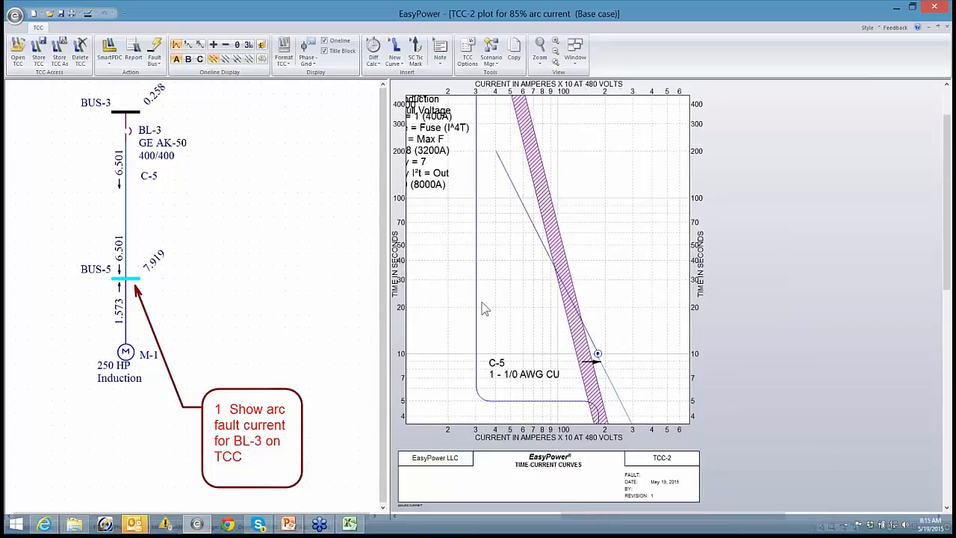
{"action": "left_click_drag", "start_coordinate": [494, 274], "coordinate": [562, 271]}
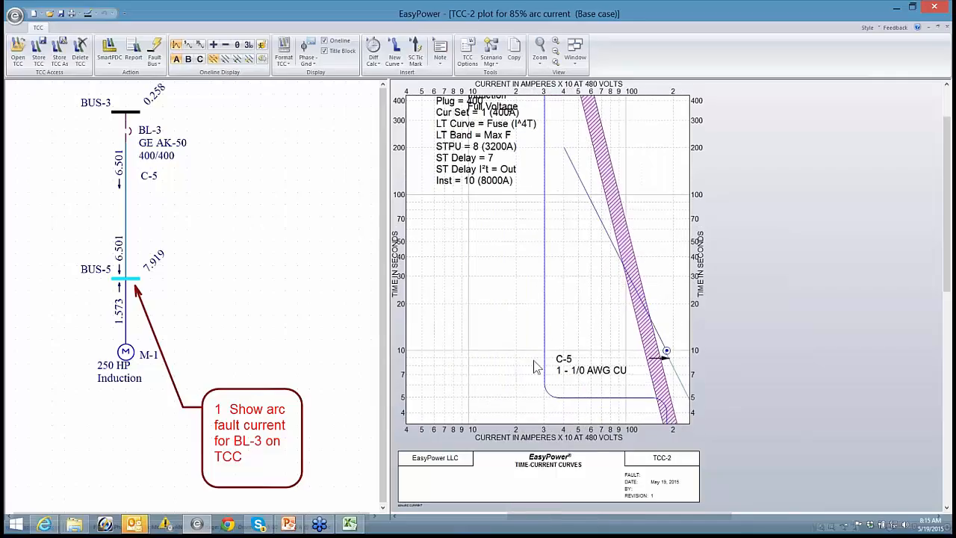
{"action": "scroll", "coordinate": [535, 361], "scroll_direction": "down", "scroll_amount": 3}
{"action": "left_click_drag", "start_coordinate": [568, 292], "coordinate": [526, 255]}
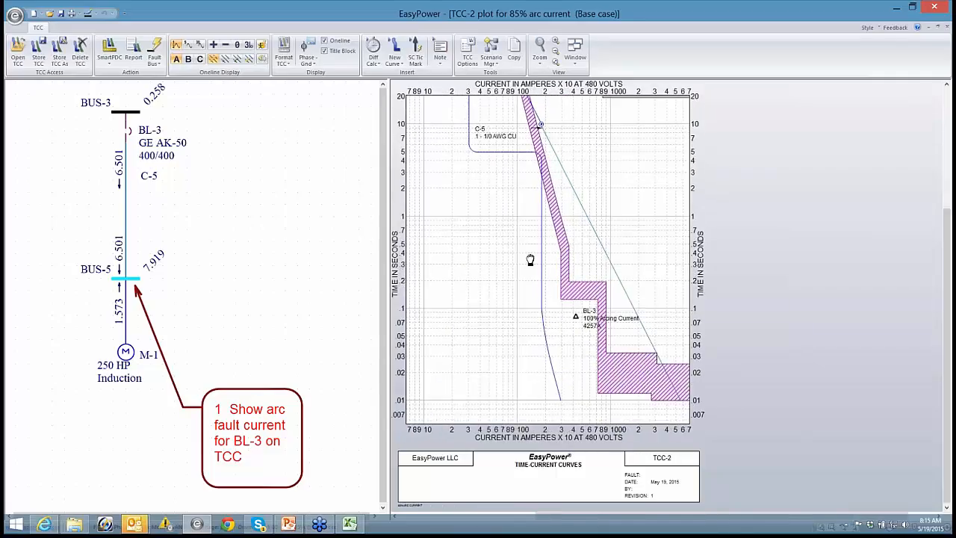
{"action": "mouse_move", "coordinate": [575, 316]}
{"action": "left_mouse_down"}
{"action": "mouse_move", "coordinate": [575, 283]}
{"action": "mouse_move", "coordinate": [576, 304]}
{"action": "left_mouse_up"}
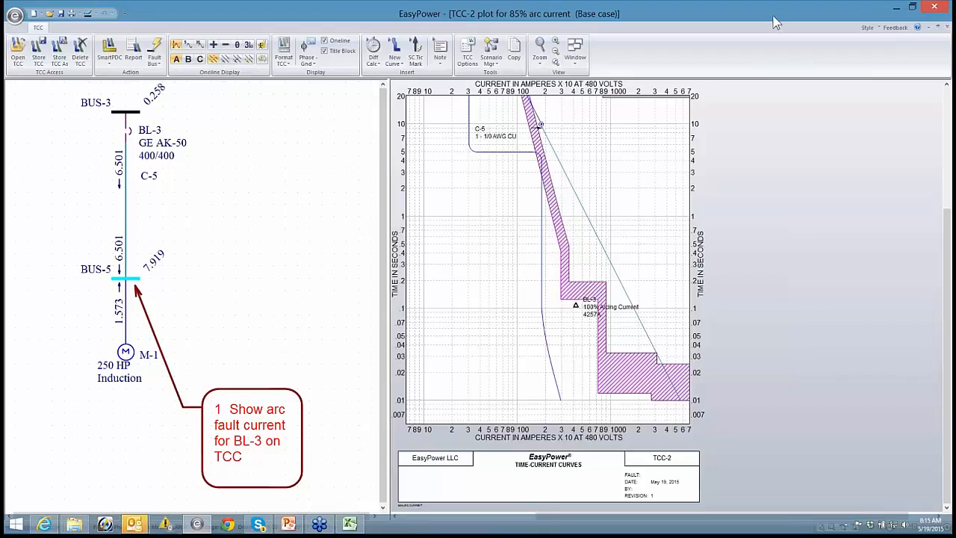
With the window unmaximized and the TCC title block hidden, raise the arcing current tick mark to the upper edge of BL-3's short-time band
{"action": "left_click_drag", "start_coordinate": [767, 16], "coordinate": [644, 37]}
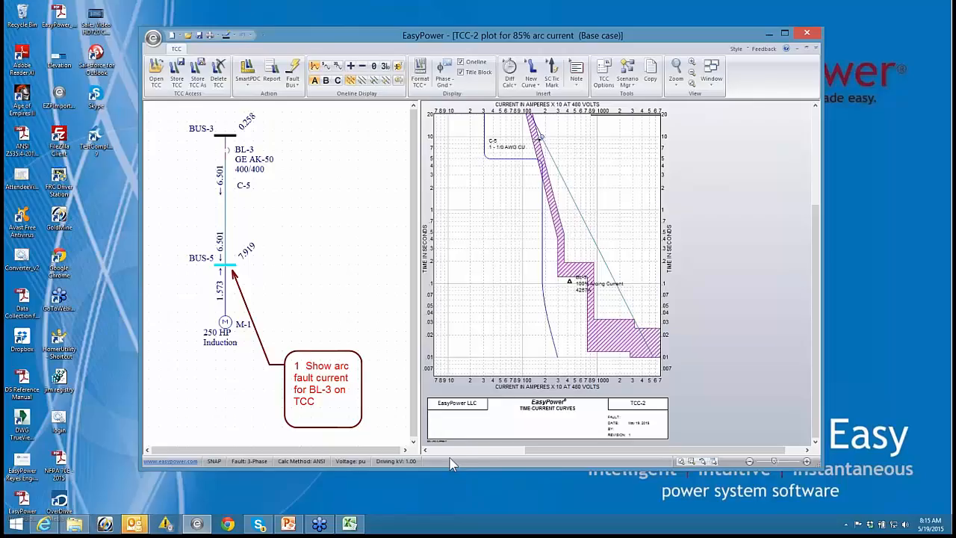
{"action": "left_click", "coordinate": [461, 72]}
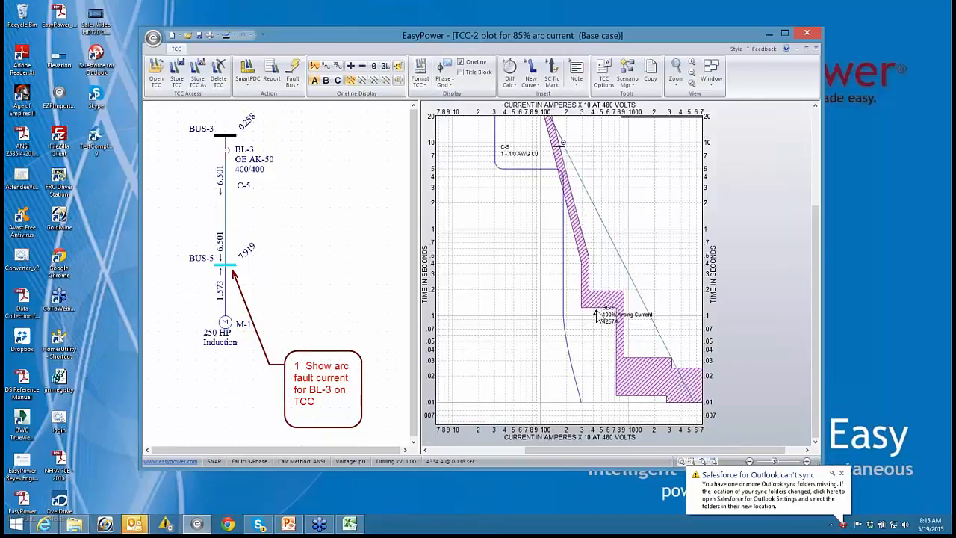
{"action": "left_click_drag", "start_coordinate": [595, 313], "coordinate": [596, 311]}
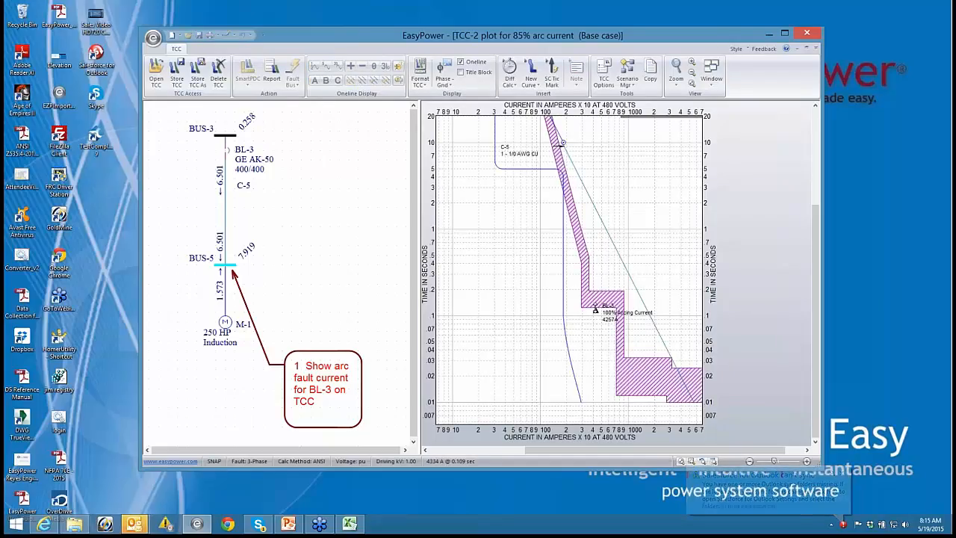
{"action": "left_click_drag", "start_coordinate": [595, 309], "coordinate": [595, 293]}
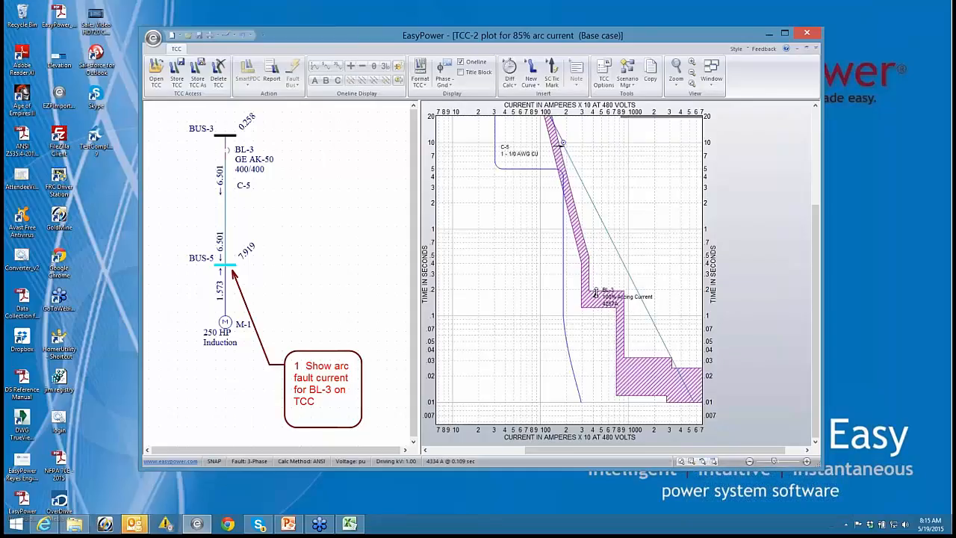
{"action": "mouse_move", "coordinate": [596, 293]}
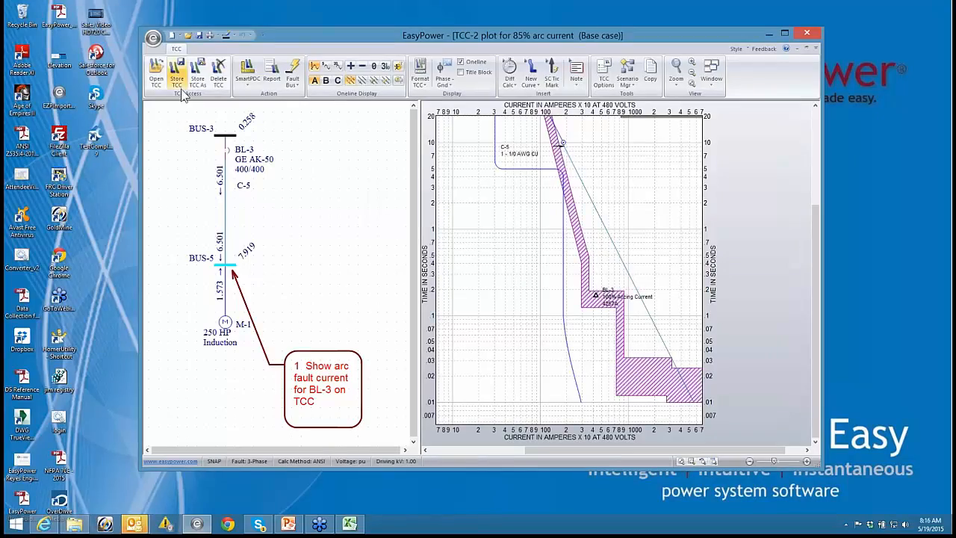
Maximize the window and close the TCC-2 plot without storing its changes
{"action": "left_click", "coordinate": [786, 35]}
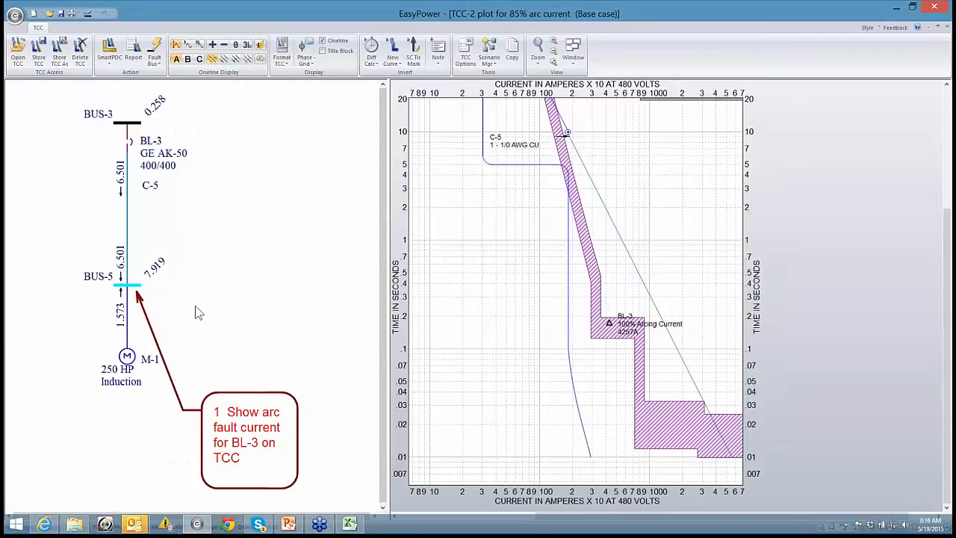
{"action": "left_click", "coordinate": [15, 15]}
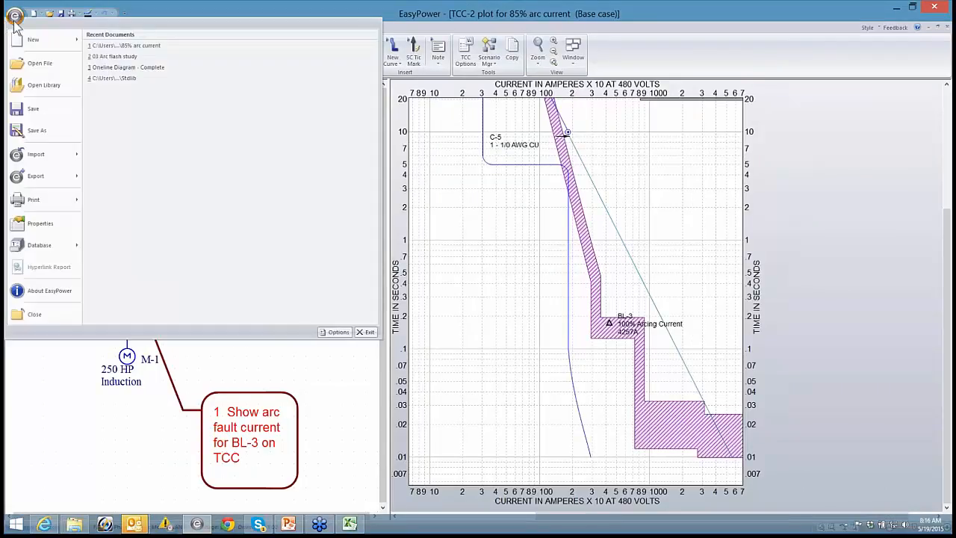
{"action": "left_click", "coordinate": [41, 314]}
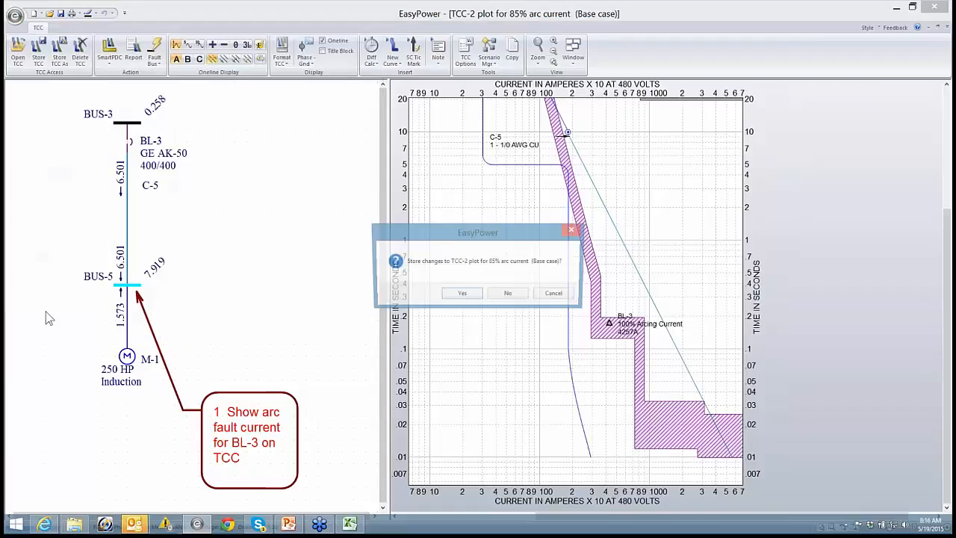
{"action": "left_click", "coordinate": [508, 294]}
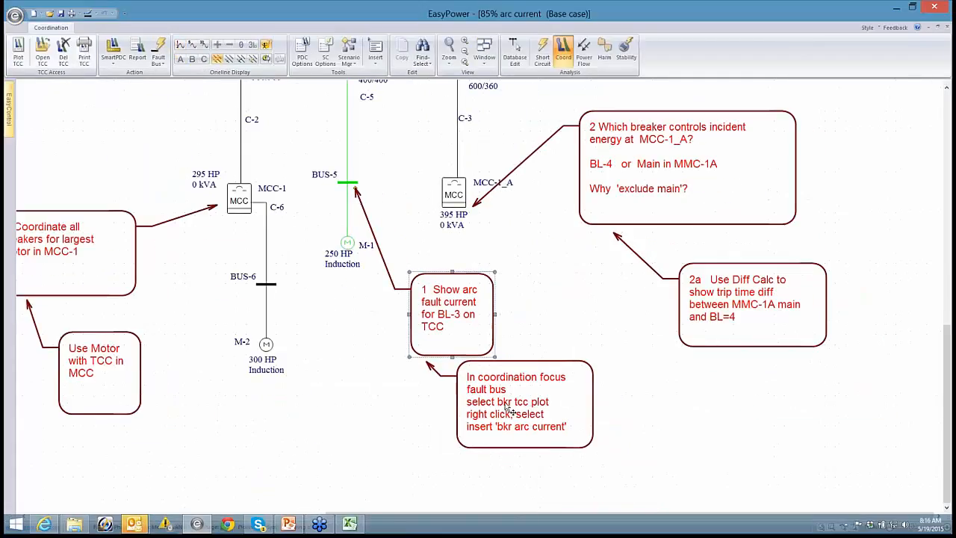
Fault MCC-1_A in the short circuit focus and arrange the windows to show its arc flash hazard report
{"action": "left_click_drag", "start_coordinate": [489, 413], "coordinate": [432, 427]}
{"action": "scroll", "coordinate": [500, 231], "scroll_direction": "up", "scroll_amount": 3}
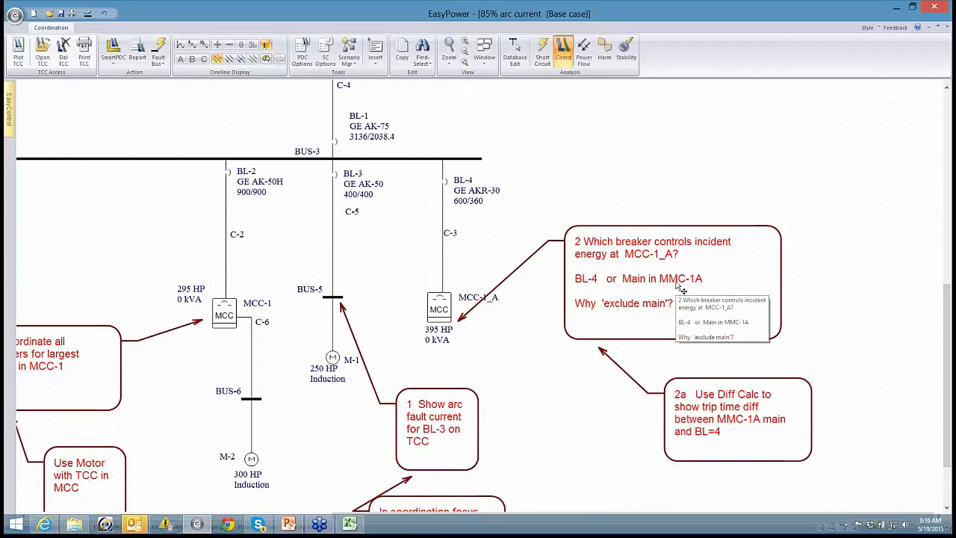
{"action": "left_click", "coordinate": [442, 308]}
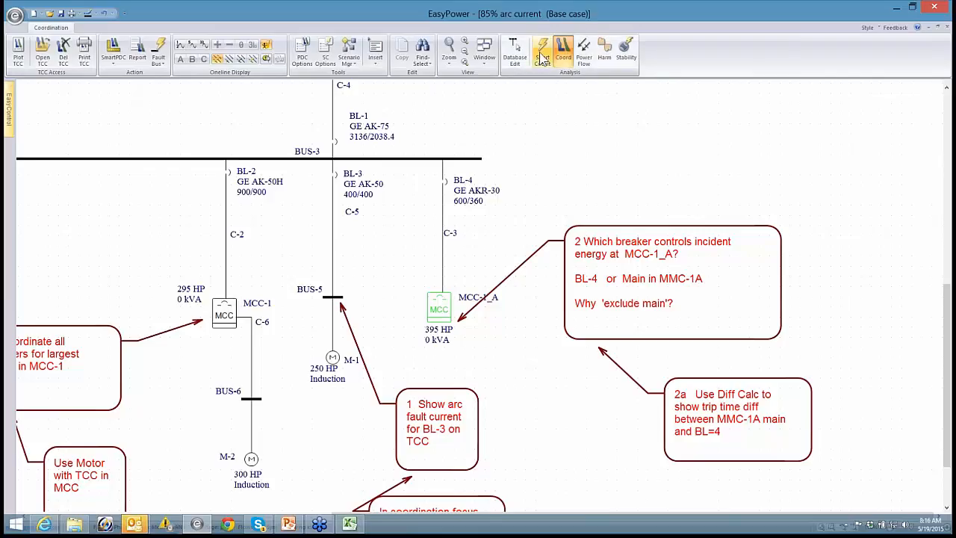
{"action": "left_click", "coordinate": [543, 55]}
{"action": "left_click", "coordinate": [442, 308]}
{"action": "left_click", "coordinate": [23, 53]}
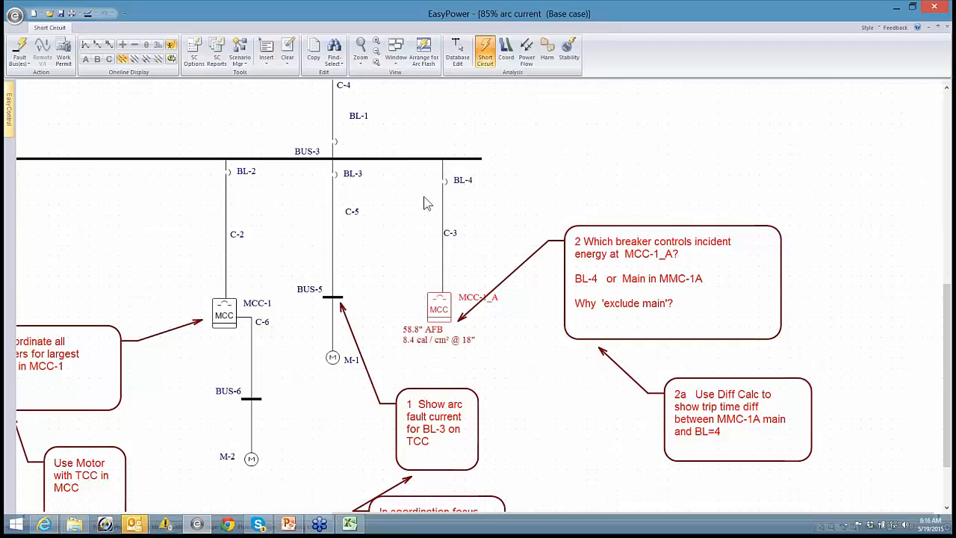
{"action": "left_click", "coordinate": [424, 53]}
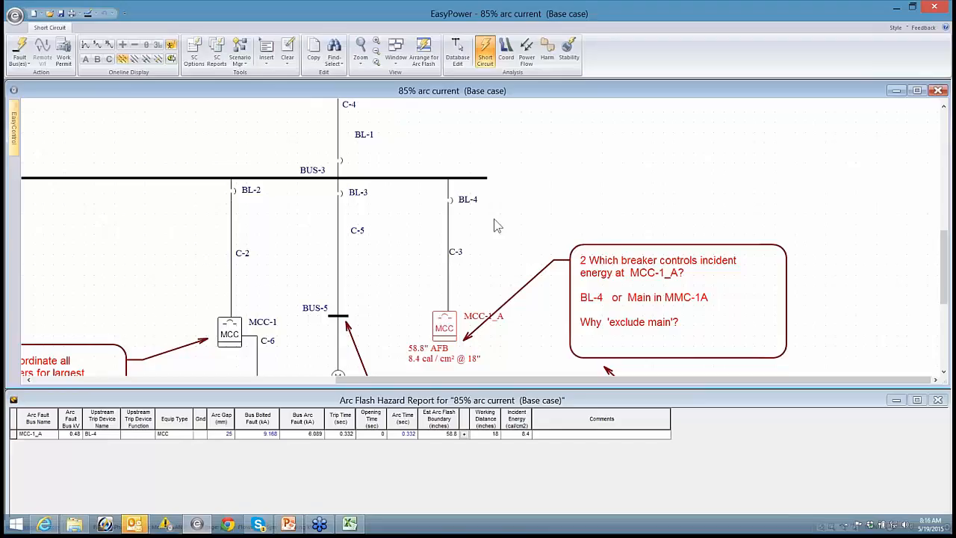
Set the worst-case arc flash hazards output to Including Main in the Short Circuit Options and apply it to the MCC-1_A fault
{"action": "left_click", "coordinate": [196, 49]}
{"action": "left_click_drag", "start_coordinate": [400, 113], "coordinate": [186, 34]}
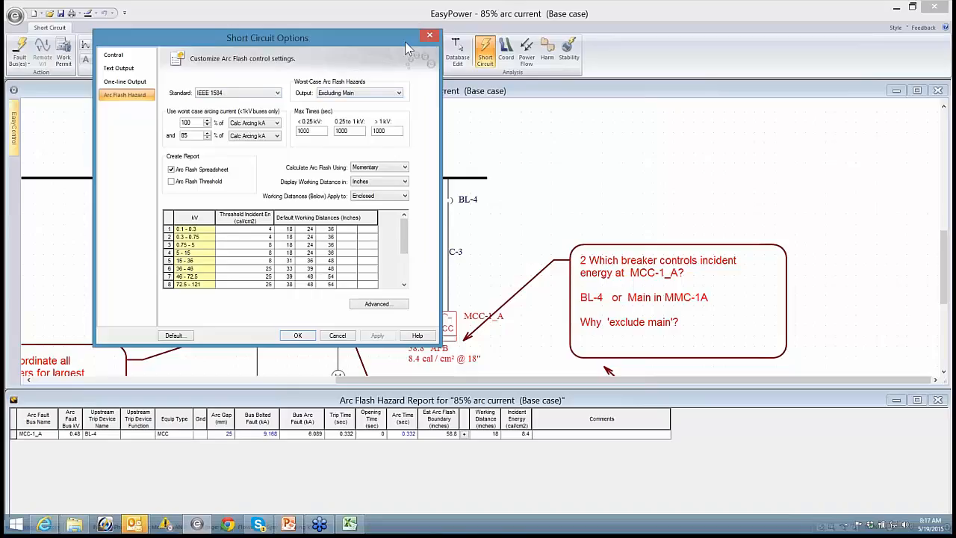
{"action": "left_click_drag", "start_coordinate": [405, 43], "coordinate": [292, 48]}
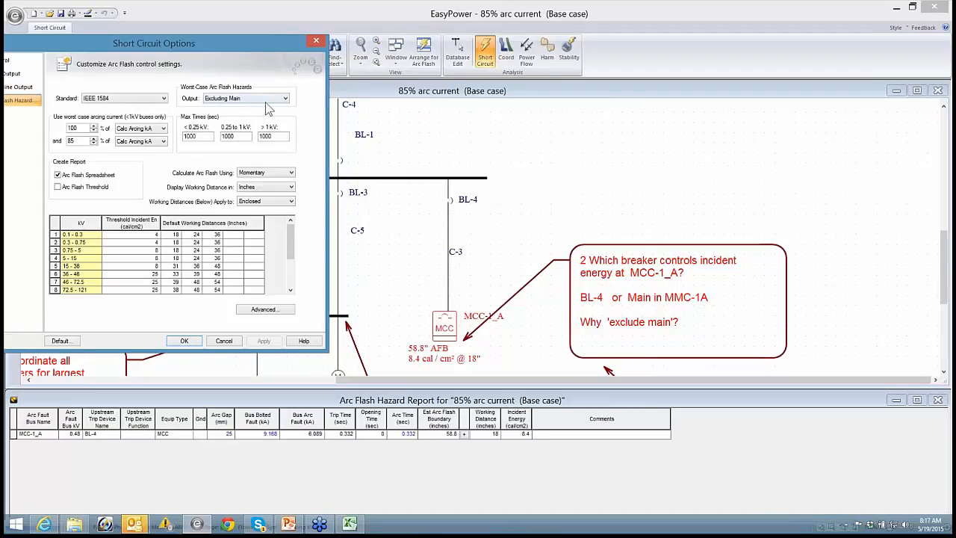
{"action": "left_click", "coordinate": [284, 99]}
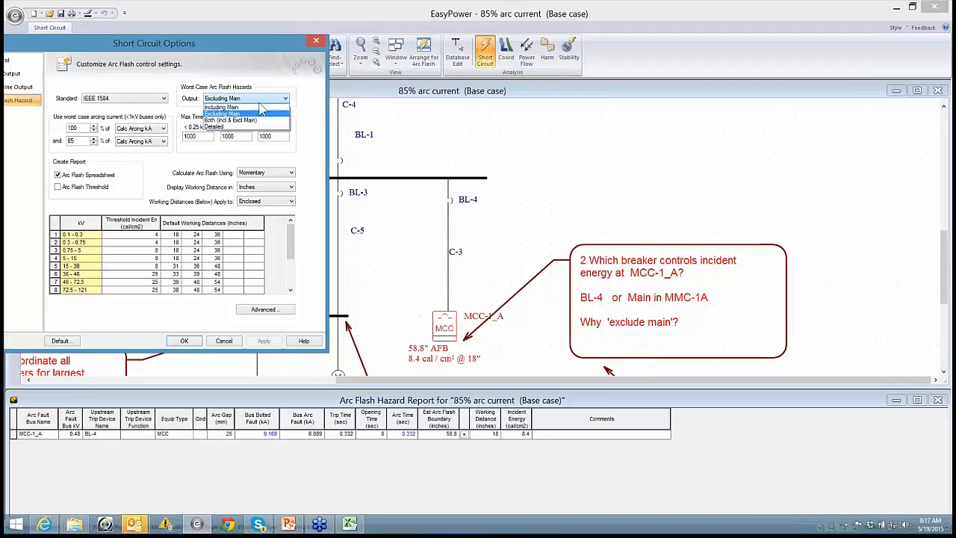
{"action": "left_click", "coordinate": [251, 112]}
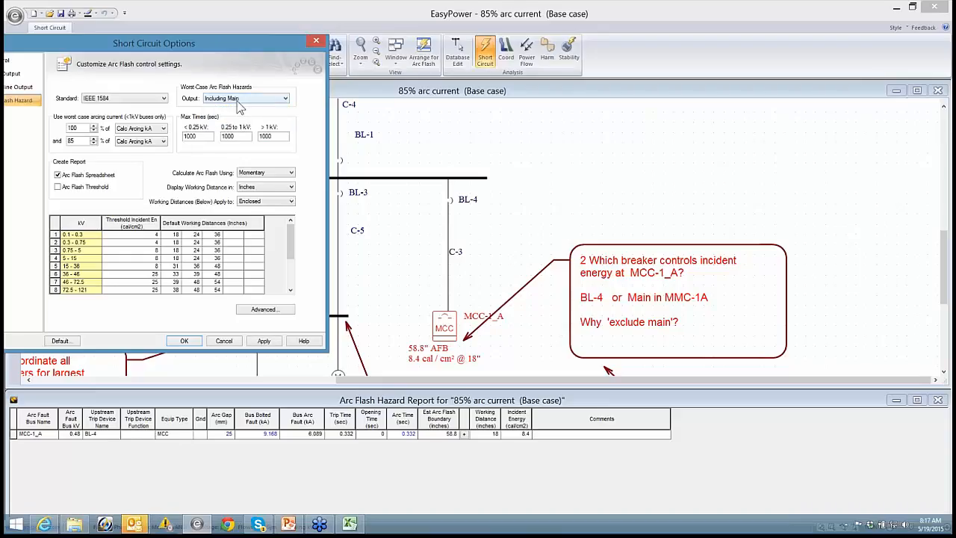
{"action": "left_click", "coordinate": [275, 341]}
{"action": "left_click", "coordinate": [263, 341]}
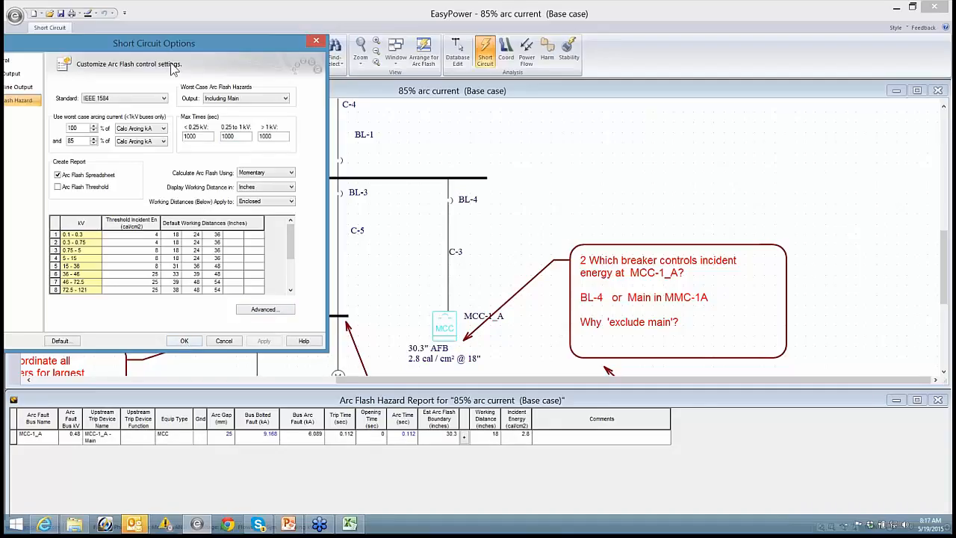
{"action": "left_click_drag", "start_coordinate": [159, 44], "coordinate": [310, 53]}
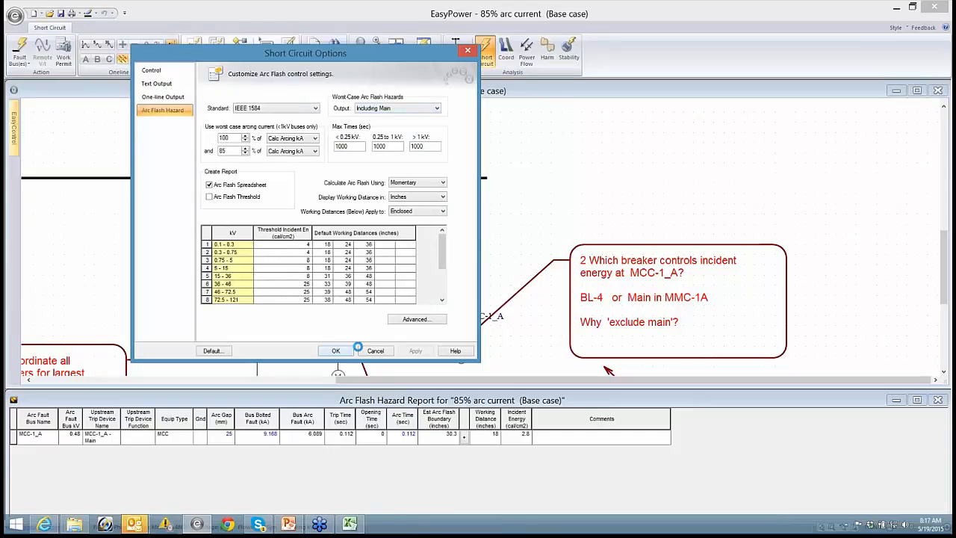
{"action": "left_click", "coordinate": [336, 351]}
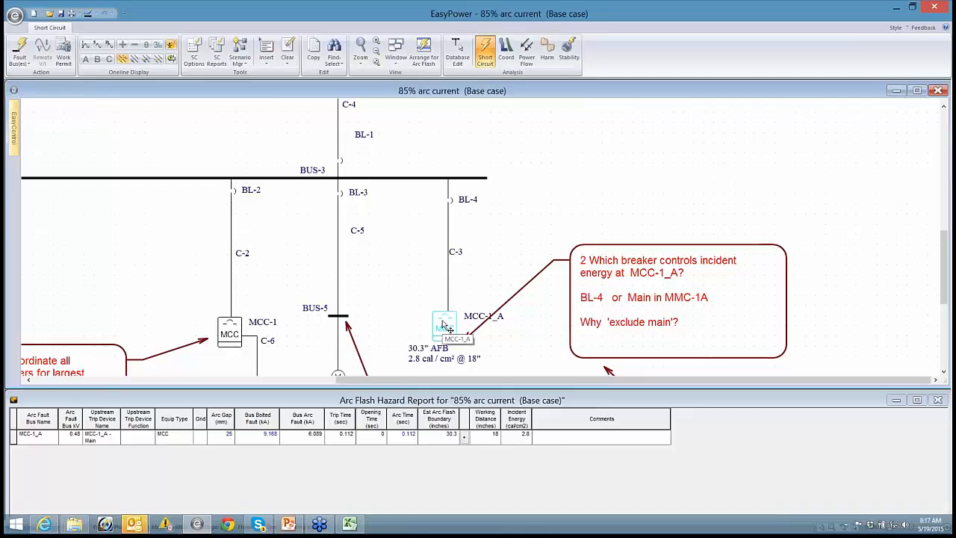
{"action": "left_click_drag", "start_coordinate": [447, 321], "coordinate": [480, 212]}
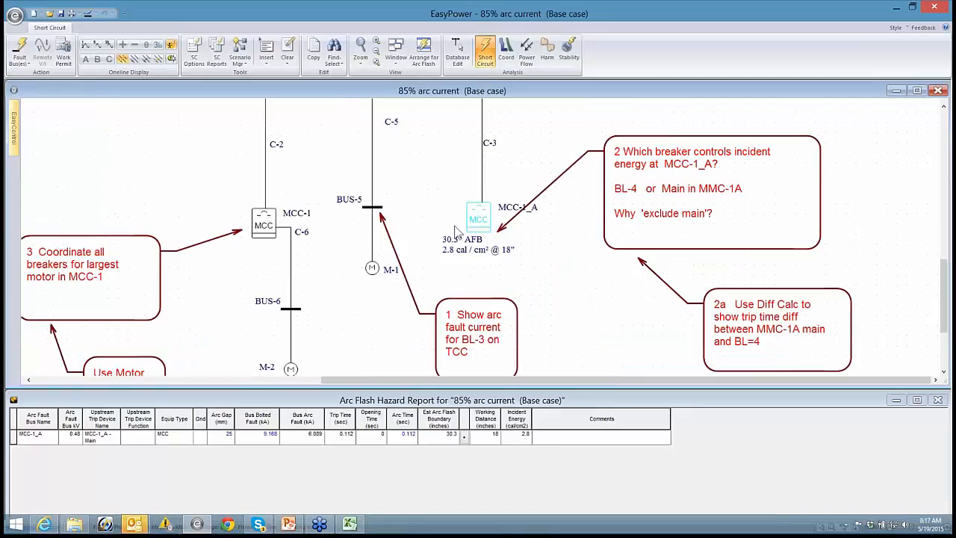
In the coordination focus, plot BL-4, C-3 and MCC-1_A on a new TCC and maximize the plot window
{"action": "left_click_drag", "start_coordinate": [348, 235], "coordinate": [418, 214]}
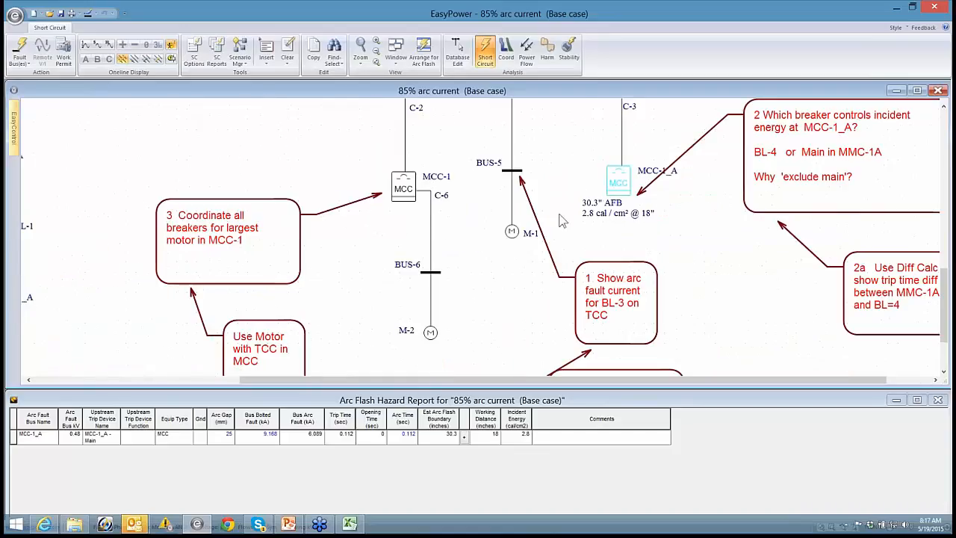
{"action": "left_click_drag", "start_coordinate": [582, 206], "coordinate": [319, 222]}
{"action": "left_click_drag", "start_coordinate": [469, 213], "coordinate": [490, 240]}
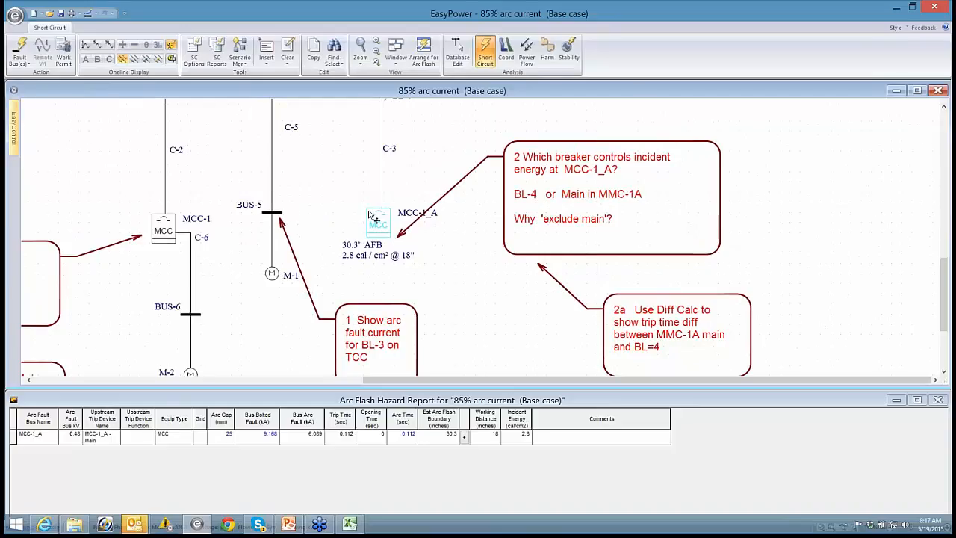
{"action": "left_click_drag", "start_coordinate": [379, 180], "coordinate": [397, 224]}
{"action": "left_click_drag", "start_coordinate": [444, 299], "coordinate": [358, 121]}
{"action": "left_click", "coordinate": [507, 54]}
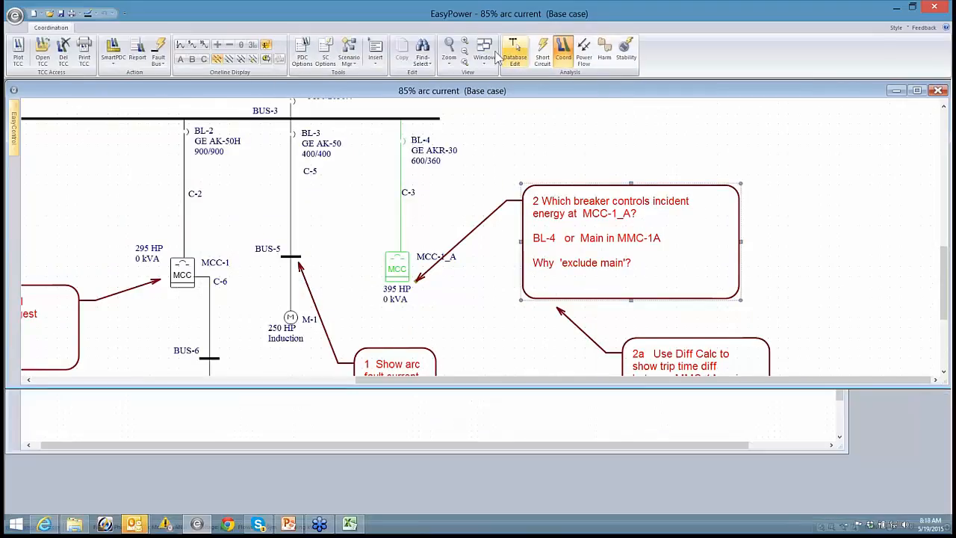
{"action": "left_click", "coordinate": [18, 51]}
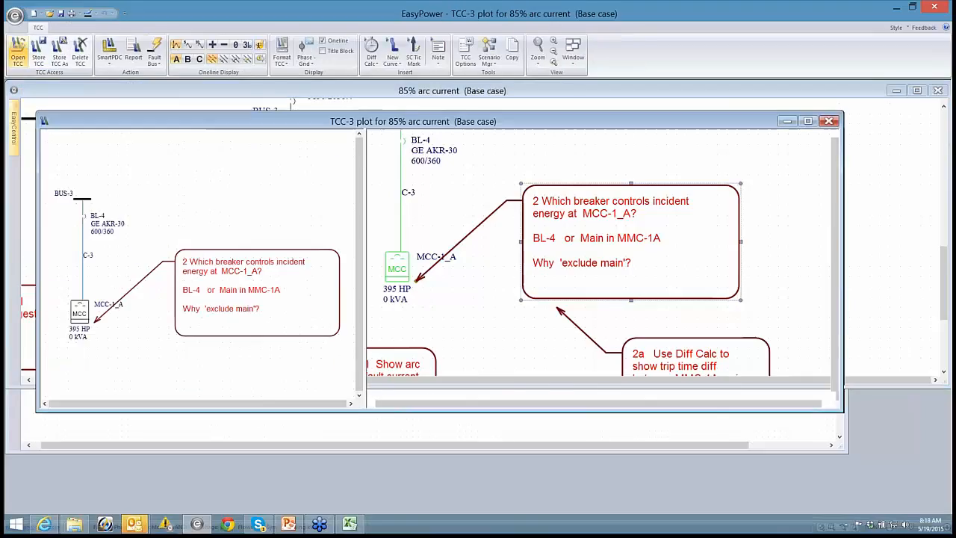
{"action": "left_click", "coordinate": [807, 121]}
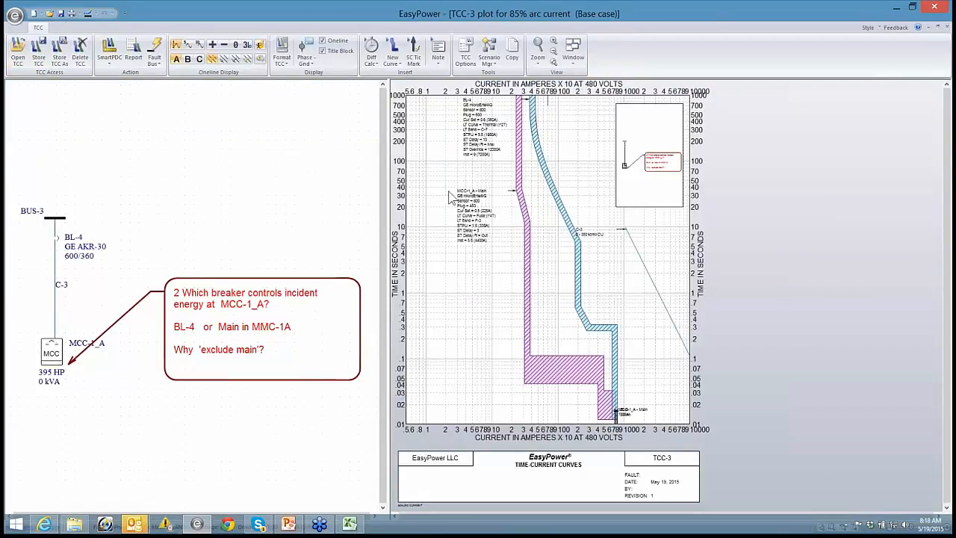
Move the BL-4 and MCC-1_A Main setting labels clear of each other and hide the TCC title block
{"action": "left_click_drag", "start_coordinate": [474, 143], "coordinate": [448, 171]}
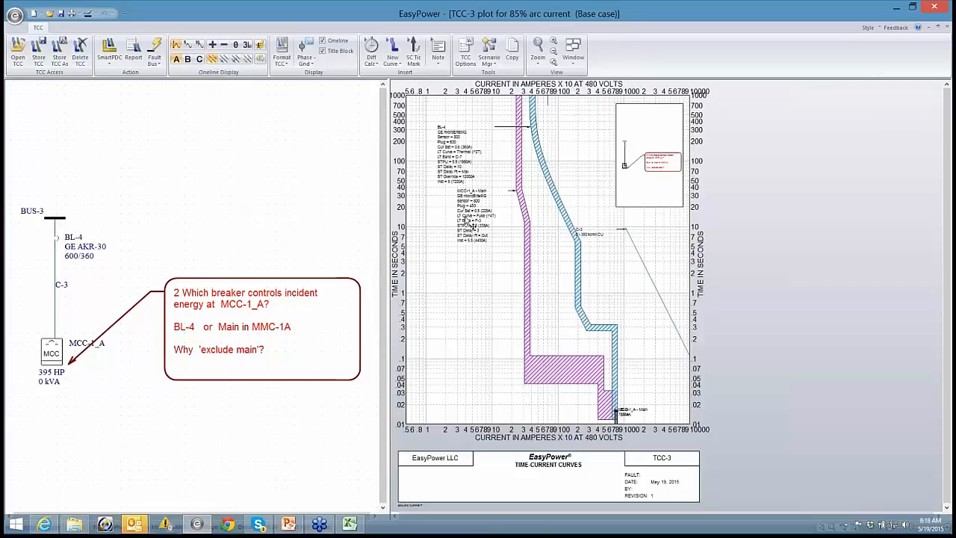
{"action": "left_click_drag", "start_coordinate": [467, 234], "coordinate": [476, 320]}
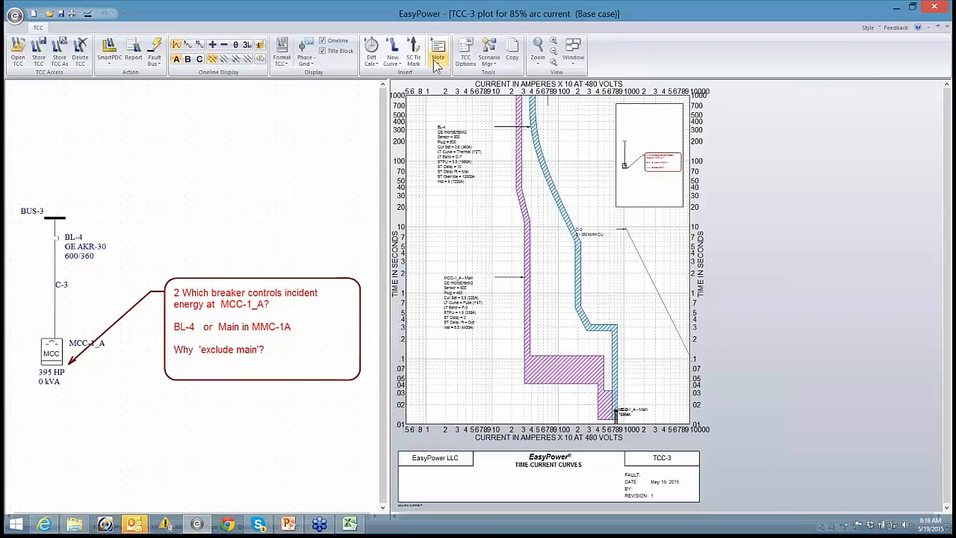
{"action": "left_click", "coordinate": [323, 52]}
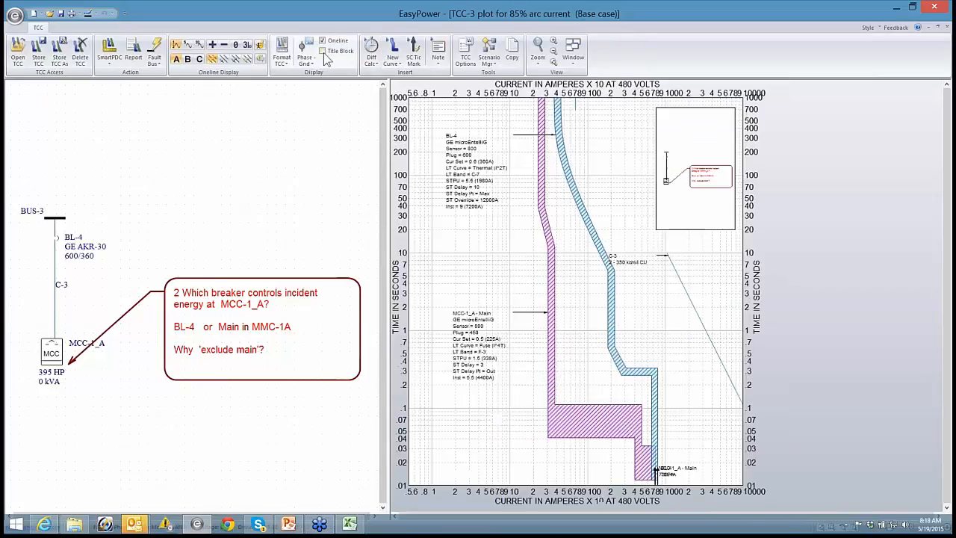
{"action": "scroll", "coordinate": [587, 303], "scroll_direction": "down", "scroll_amount": 3}
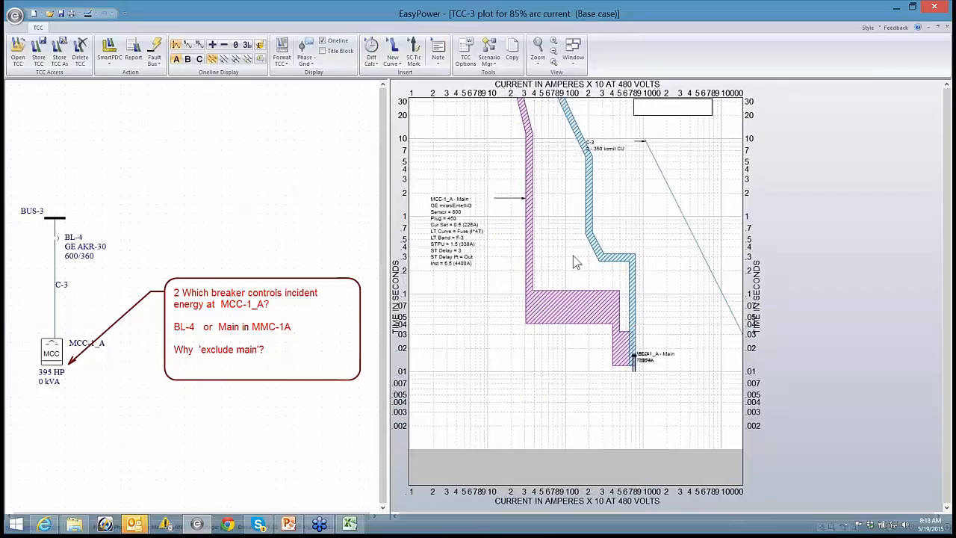
Raise the MCC-1_A Main short circuit tick mark above BL-4's, and fault bus MCC-1_A from the TCC one-line
{"action": "left_click_drag", "start_coordinate": [634, 367], "coordinate": [652, 334]}
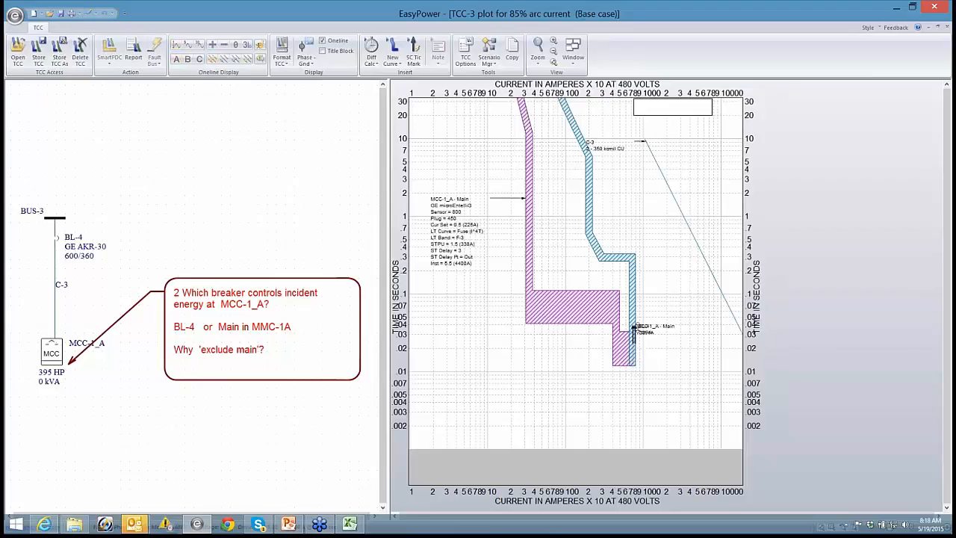
{"action": "mouse_move", "coordinate": [636, 365]}
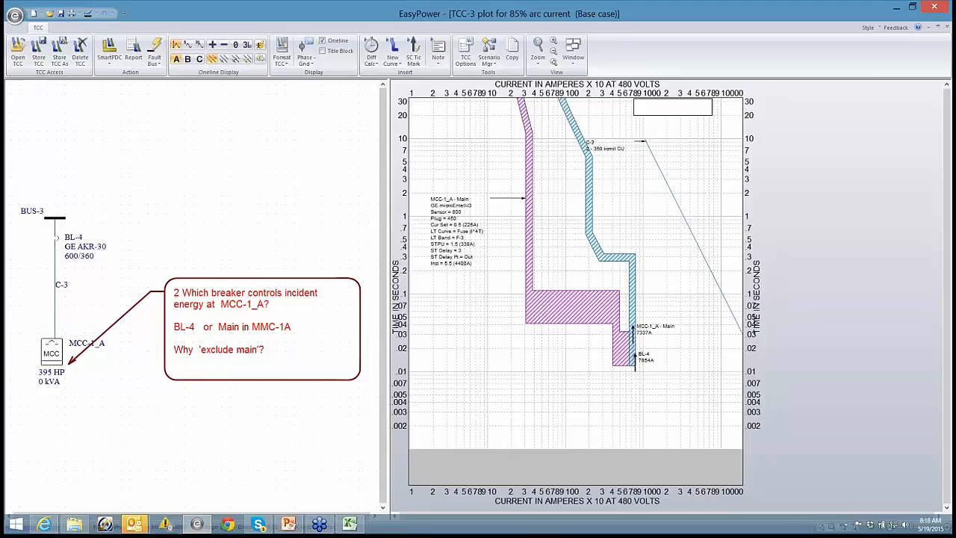
{"action": "left_click", "coordinate": [57, 351]}
{"action": "left_click", "coordinate": [155, 51]}
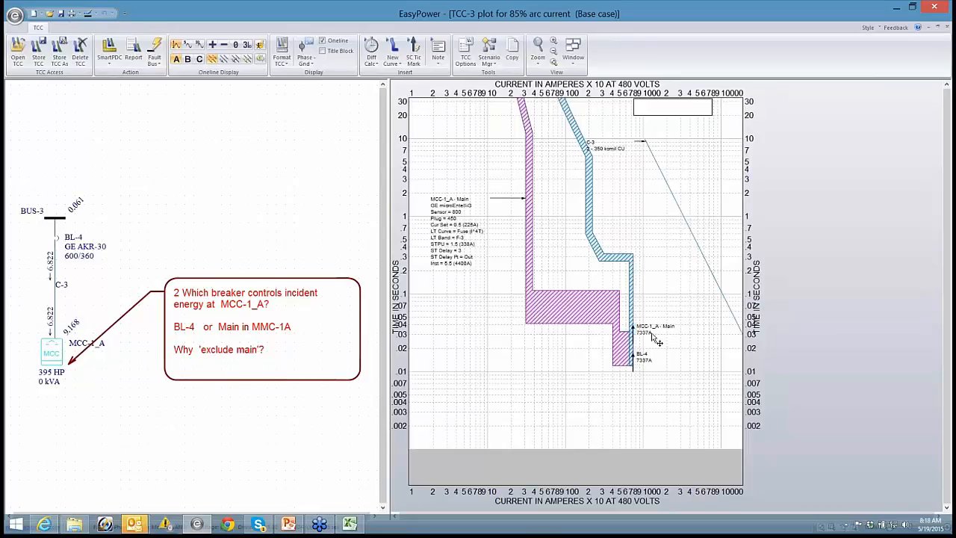
Insert an arcing current tick mark for MCC-1_A Main and raise it into the breaker's short-time band
{"action": "right_click", "coordinate": [578, 301]}
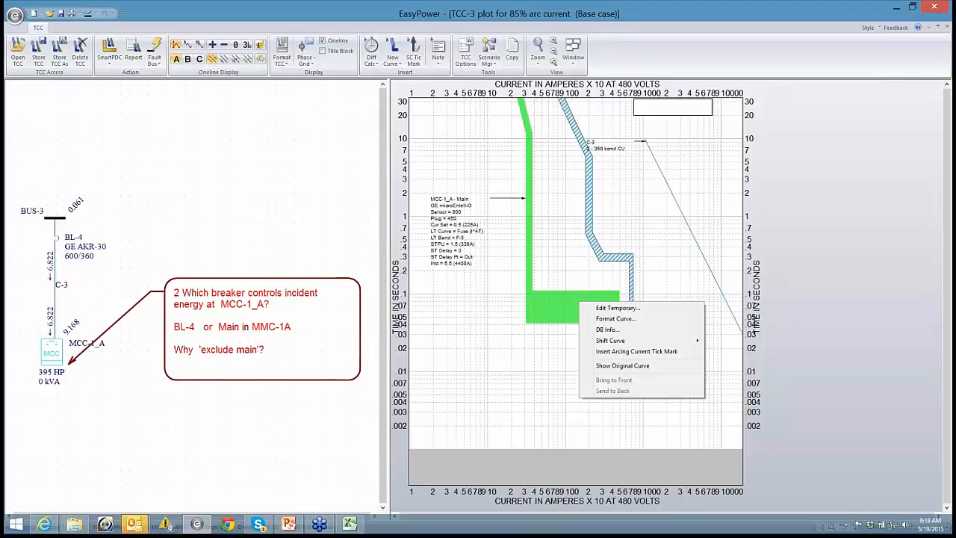
{"action": "left_click", "coordinate": [614, 352]}
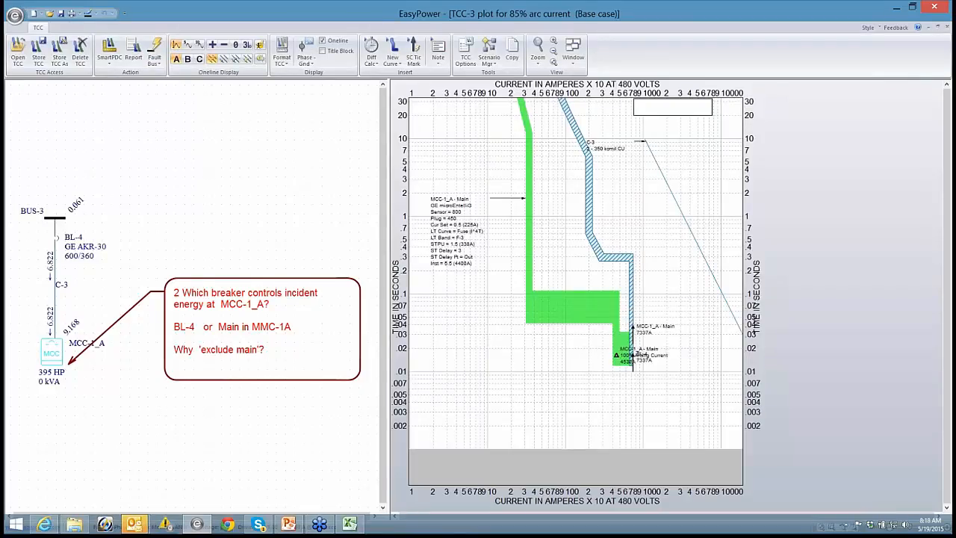
{"action": "left_click_drag", "start_coordinate": [616, 356], "coordinate": [617, 304]}
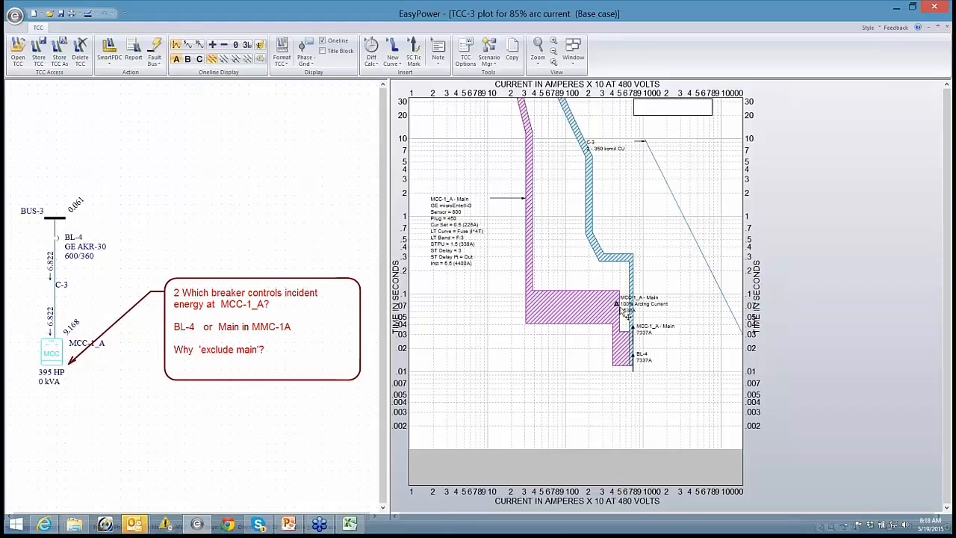
Insert a Diff Calc between the MCC-1_A Main and BL-4 curves near the arcing current tick mark, and lower BL-4's short-time delay band
{"action": "left_click", "coordinate": [600, 300]}
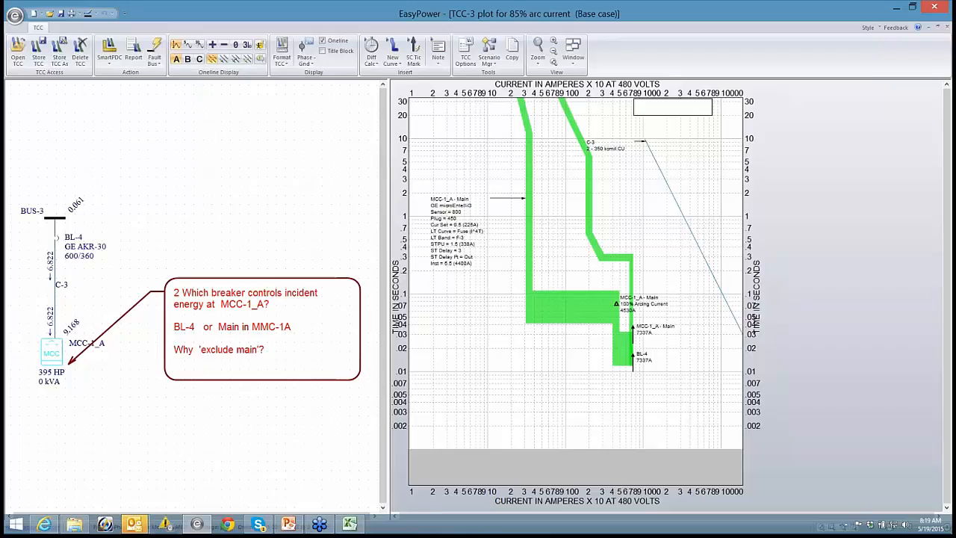
{"action": "left_click", "coordinate": [372, 52]}
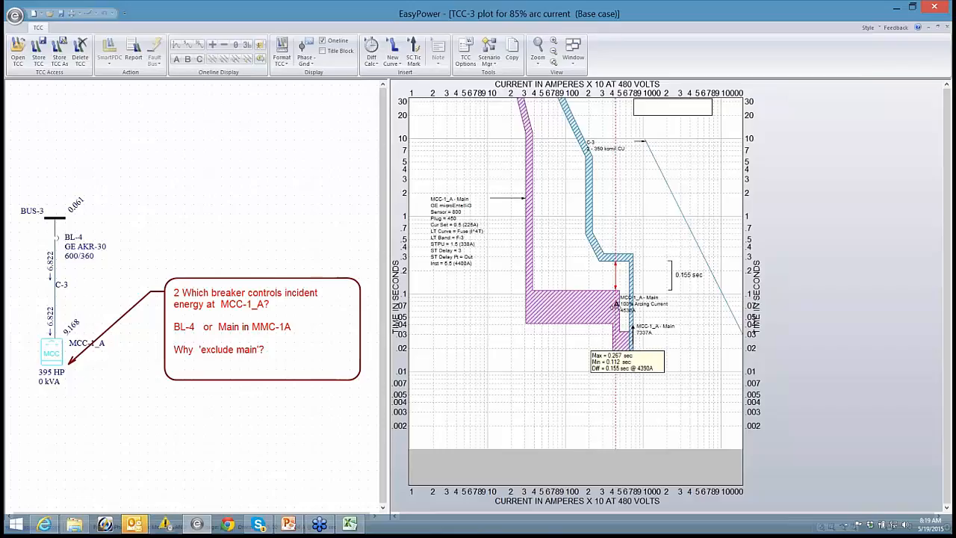
{"action": "left_click", "coordinate": [615, 322]}
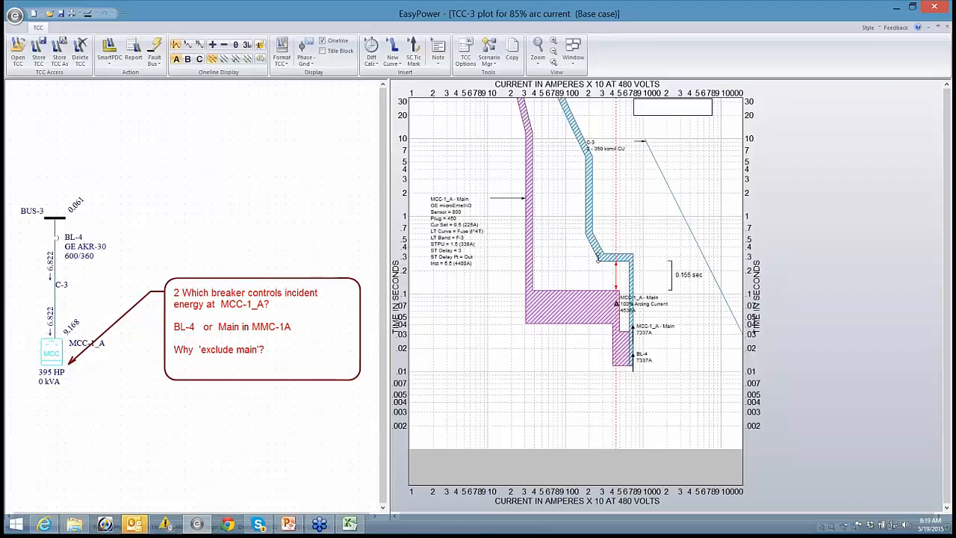
{"action": "mouse_move", "coordinate": [602, 257]}
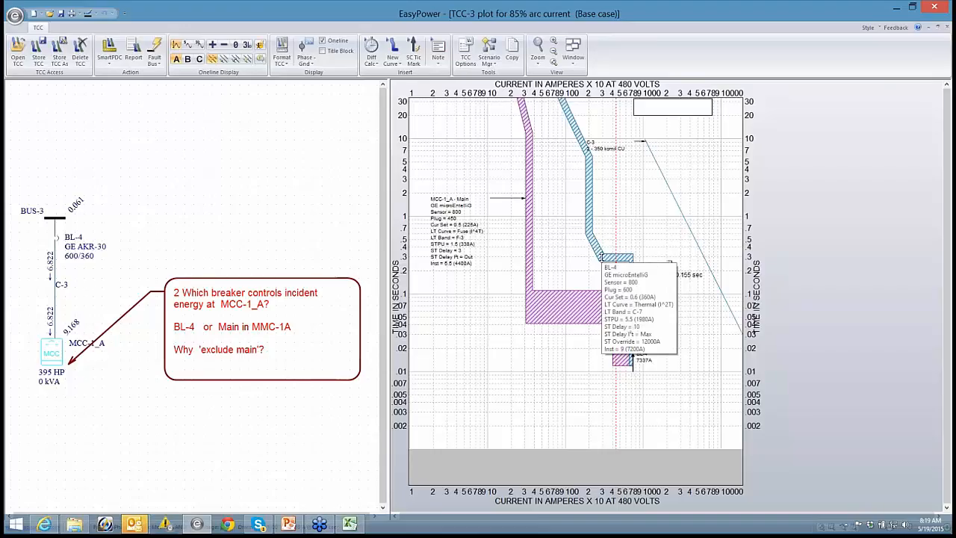
{"action": "left_click_drag", "start_coordinate": [602, 257], "coordinate": [606, 270]}
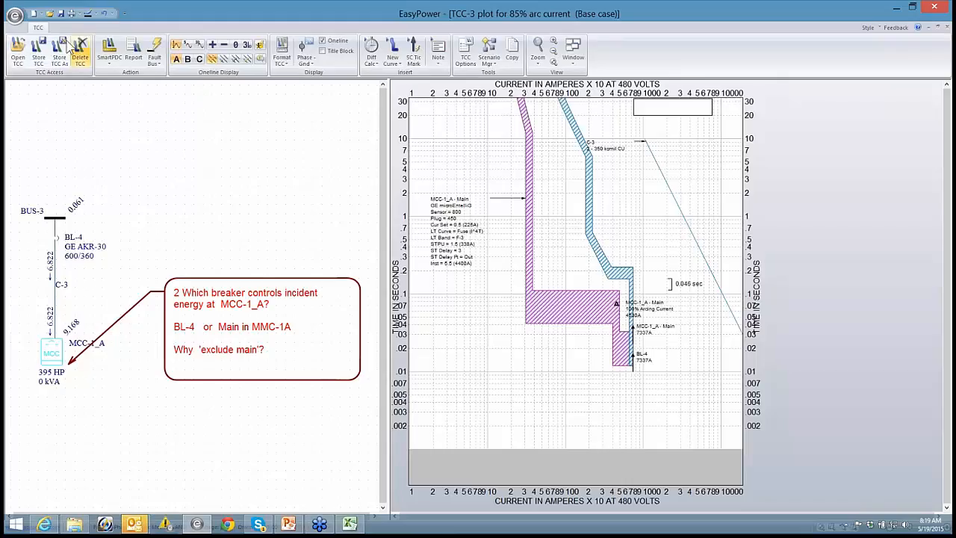
Close the TCC-3 plot without storing its changes
{"action": "left_click", "coordinate": [15, 15]}
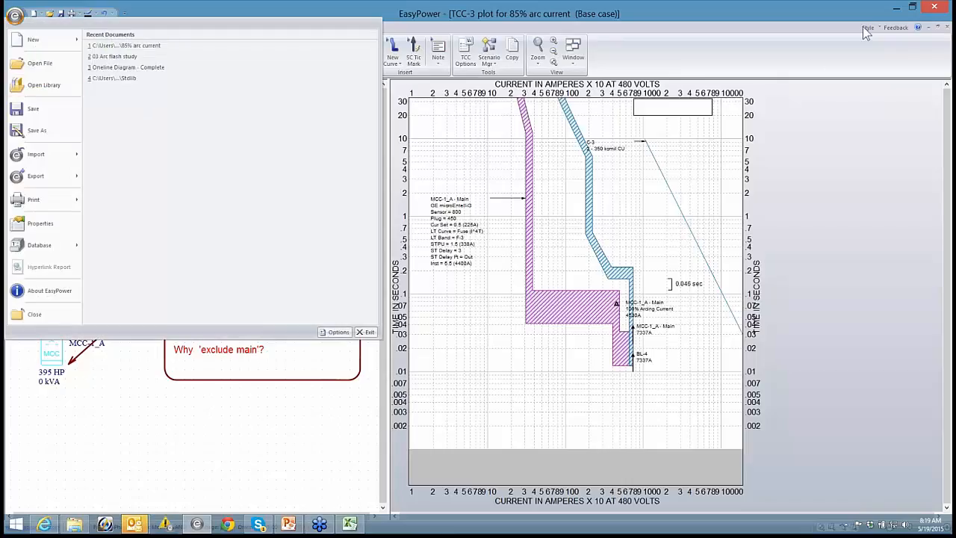
{"action": "key", "text": "Escape"}
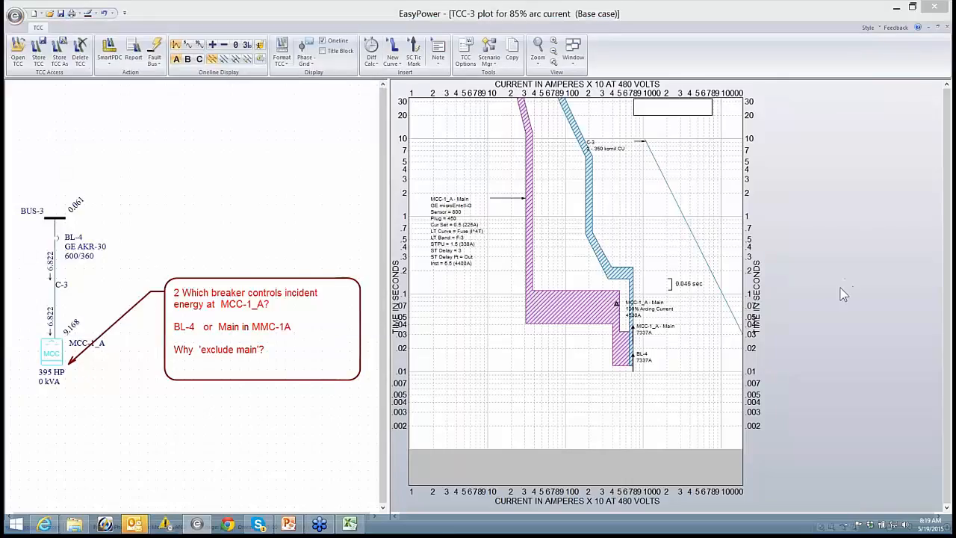
{"action": "left_click", "coordinate": [15, 15]}
{"action": "left_click", "coordinate": [25, 314]}
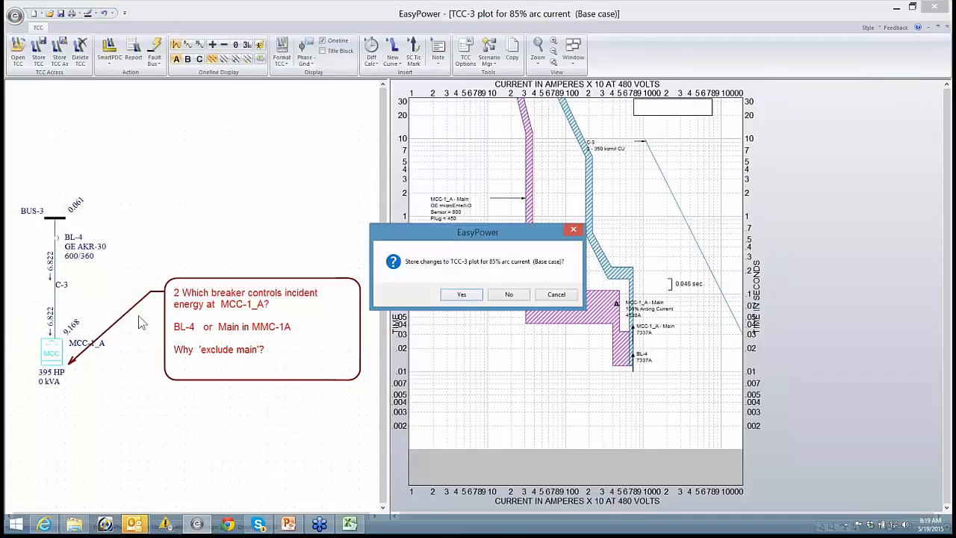
{"action": "left_click", "coordinate": [508, 294]}
Plot the branch from BL-2 through C-2, MCC-1 and C-6 to motor M-2 on a new TCC
{"action": "scroll", "coordinate": [347, 288], "scroll_direction": "up", "scroll_amount": 2}
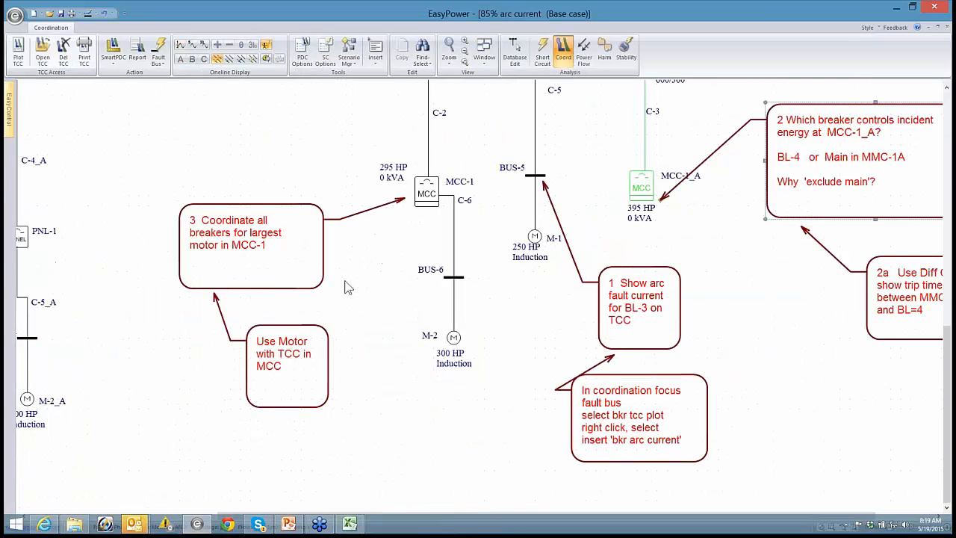
{"action": "left_click_drag", "start_coordinate": [478, 211], "coordinate": [179, 227]}
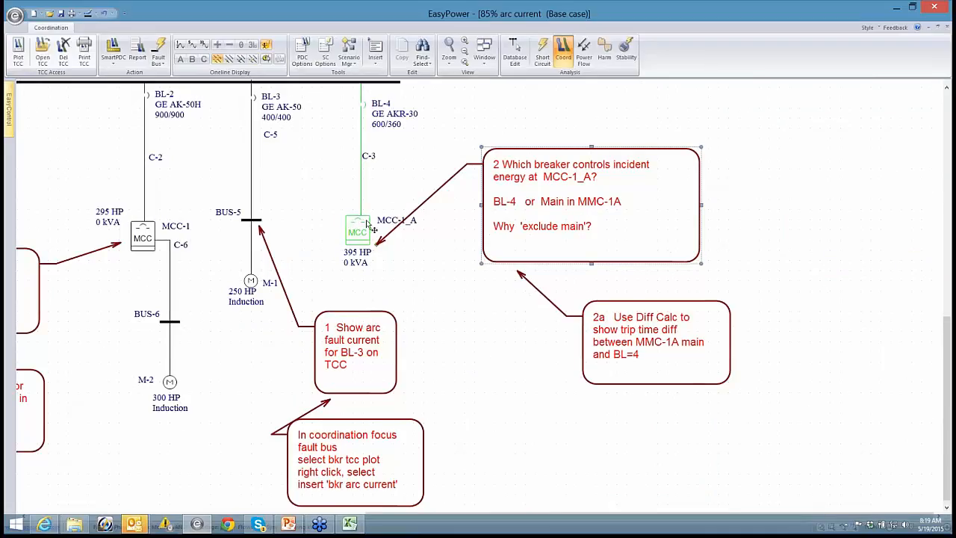
{"action": "left_click_drag", "start_coordinate": [200, 233], "coordinate": [432, 219]}
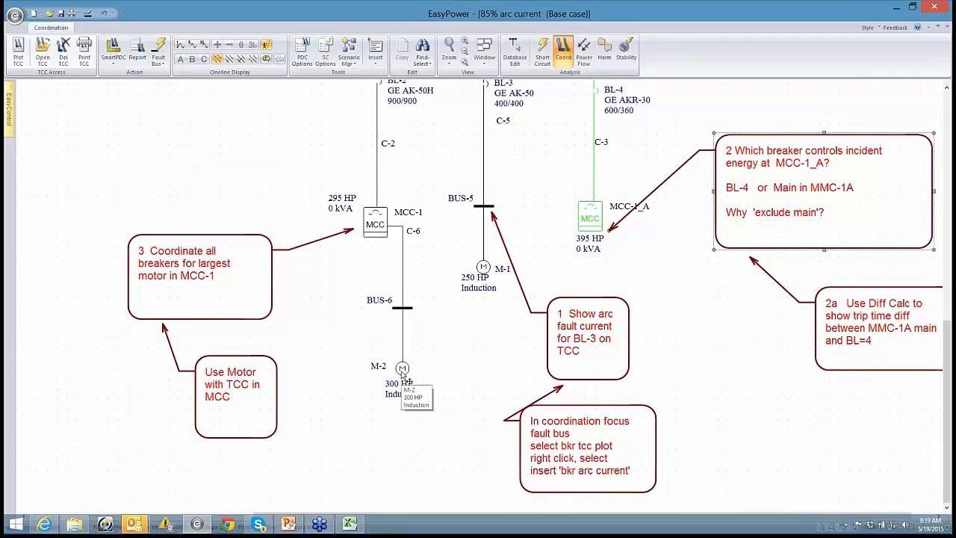
{"action": "left_click_drag", "start_coordinate": [403, 349], "coordinate": [420, 409]}
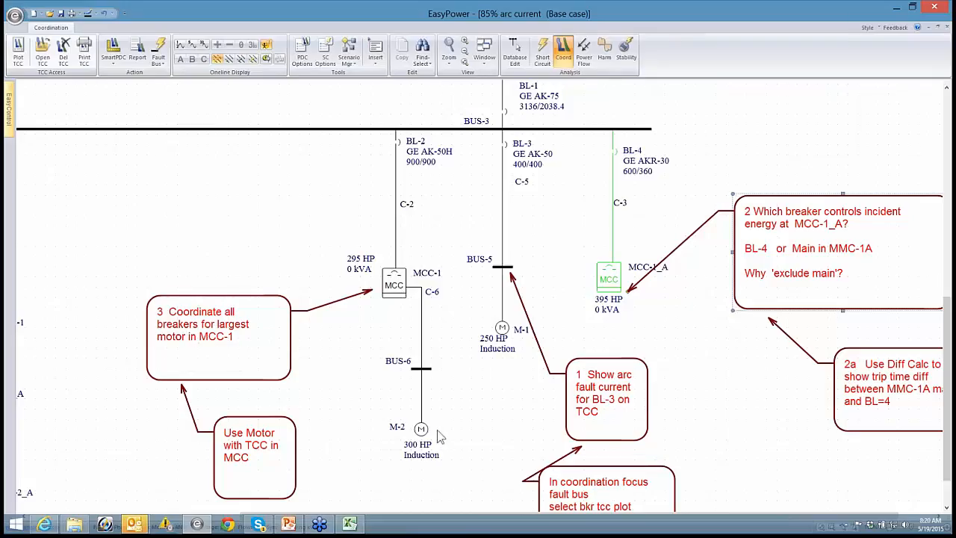
{"action": "left_click_drag", "start_coordinate": [443, 448], "coordinate": [351, 136]}
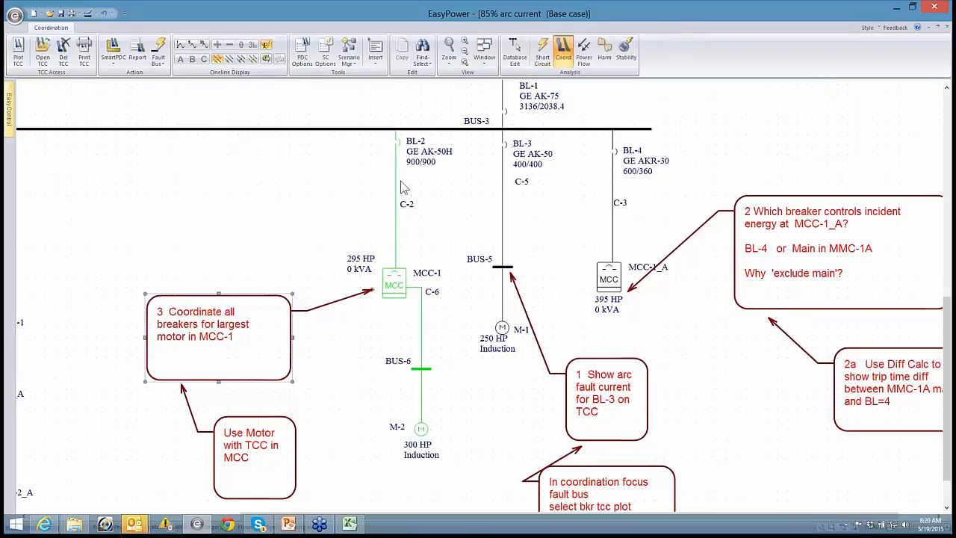
{"action": "left_click", "coordinate": [18, 52]}
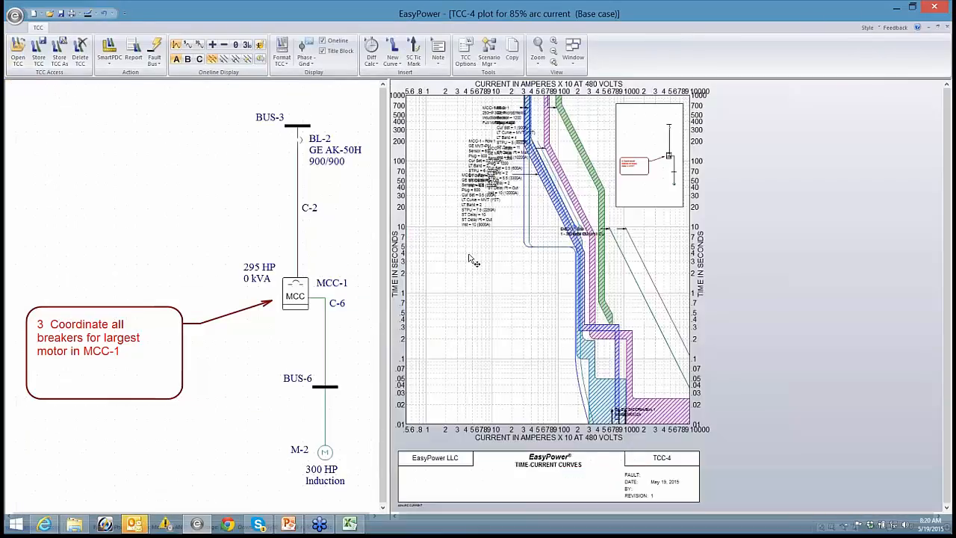
Spread out the MCC-1 Row 1 and Row 2 setting labels in the open area beside their curves
{"action": "left_click_drag", "start_coordinate": [476, 279], "coordinate": [502, 217]}
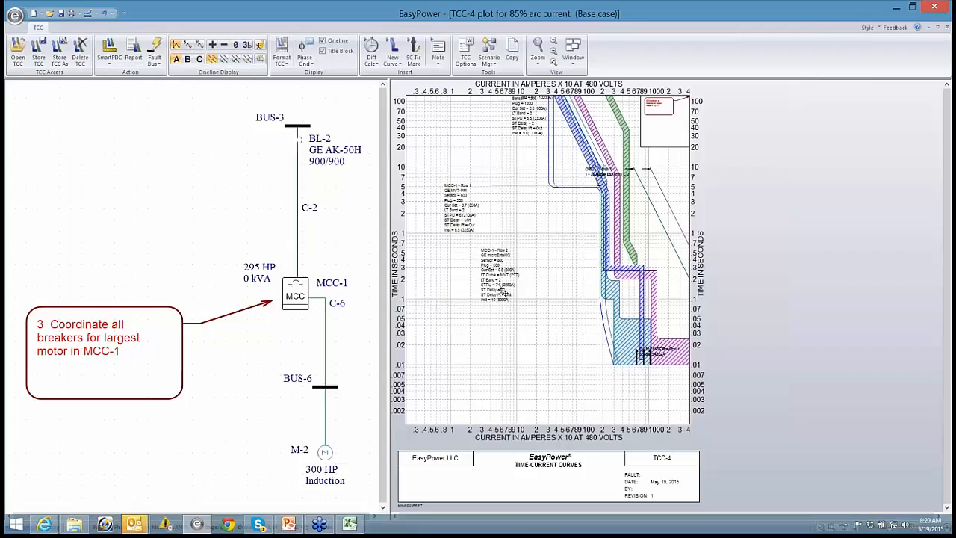
{"action": "left_click_drag", "start_coordinate": [502, 289], "coordinate": [503, 334]}
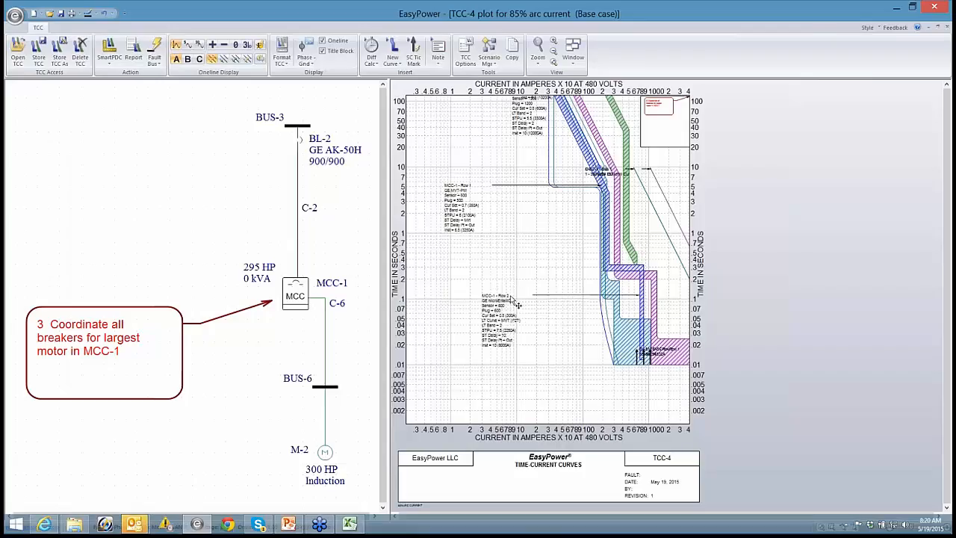
{"action": "scroll", "coordinate": [488, 297], "scroll_direction": "up", "scroll_amount": 2}
{"action": "scroll", "coordinate": [490, 299], "scroll_direction": "up", "scroll_amount": 3}
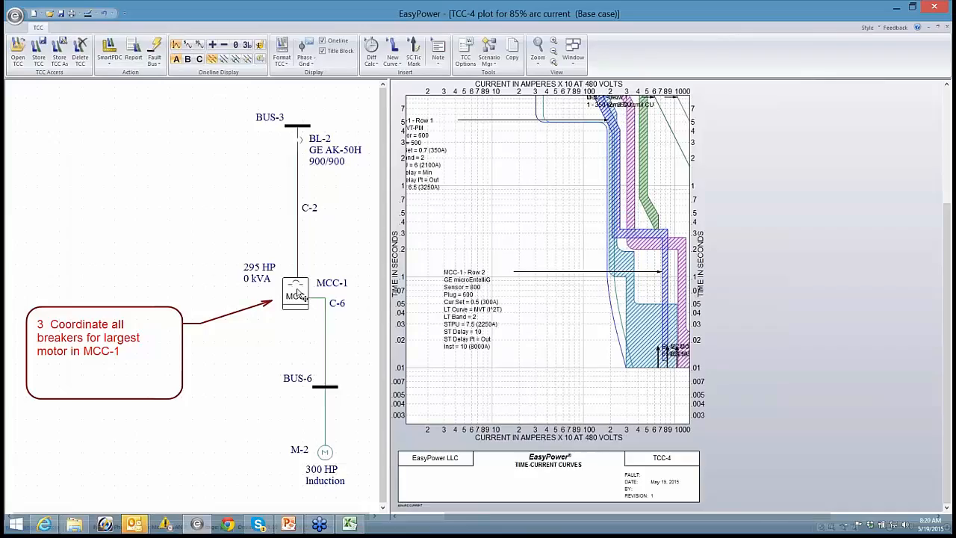
{"action": "left_click_drag", "start_coordinate": [472, 262], "coordinate": [500, 344]}
{"action": "left_click_drag", "start_coordinate": [440, 240], "coordinate": [447, 297]}
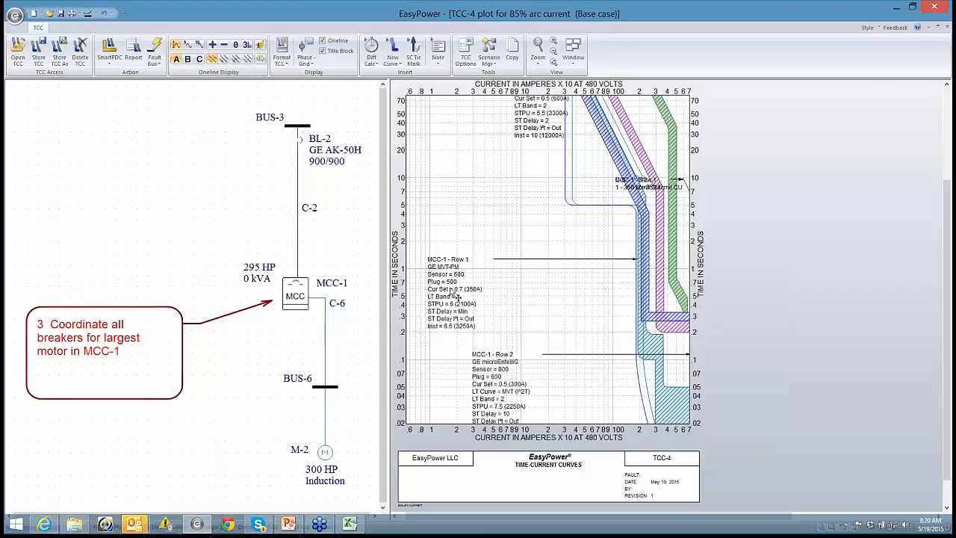
Close the TCC-4 plot without storing its changes, and return to database editing without saving the temporary changes
{"action": "left_click", "coordinate": [14, 15]}
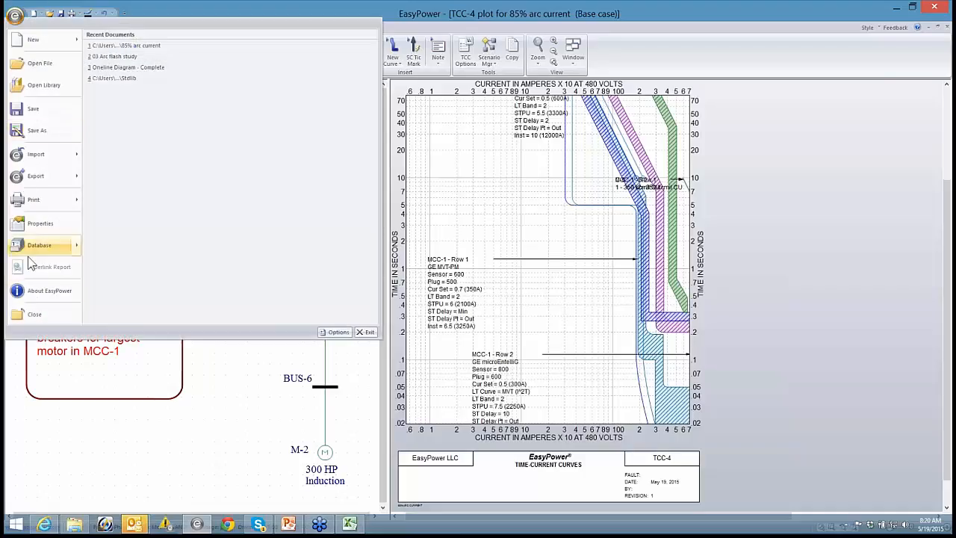
{"action": "left_click", "coordinate": [19, 314]}
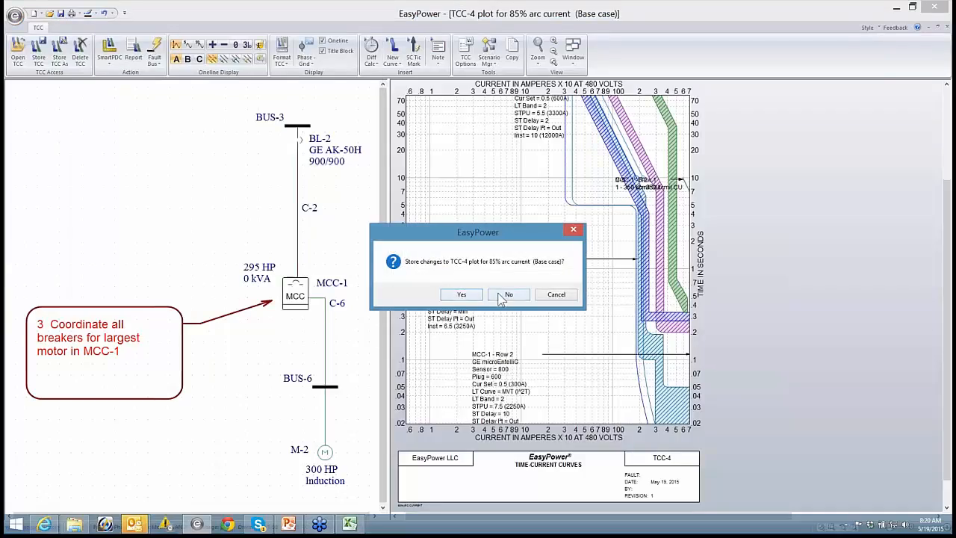
{"action": "left_click", "coordinate": [505, 296]}
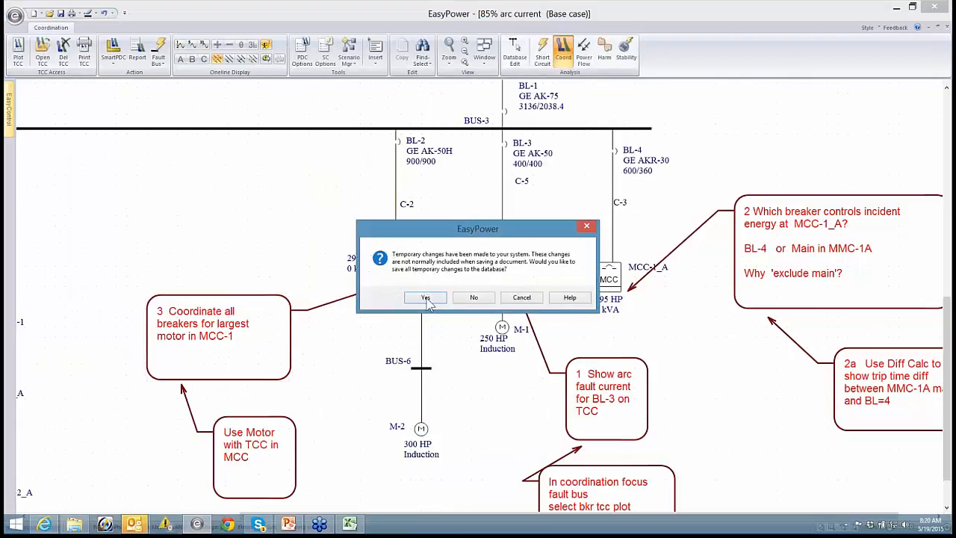
{"action": "left_click", "coordinate": [472, 298]}
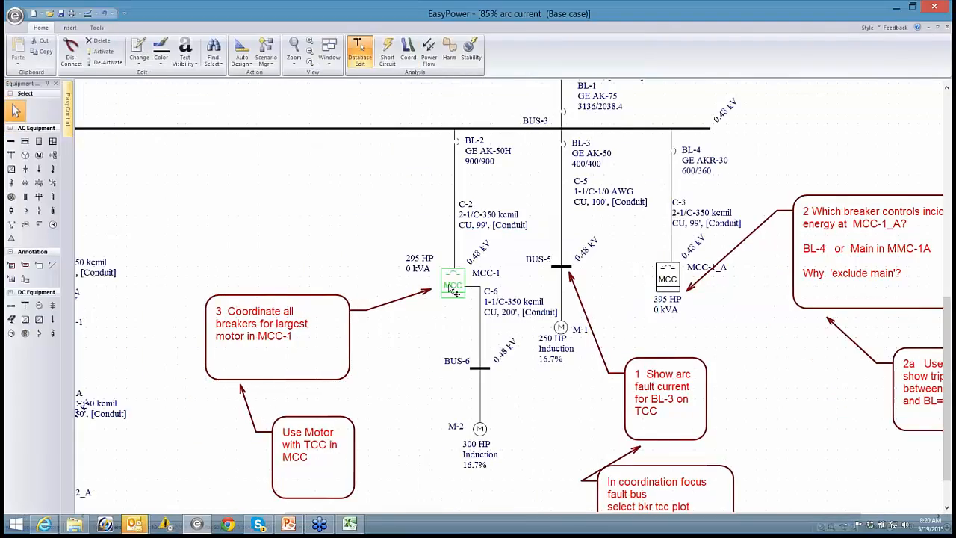
Examine MCC-1's incoming main breaker, its load descriptions and the protective devices of its rows in the MCC data
{"action": "double_click", "coordinate": [453, 290]}
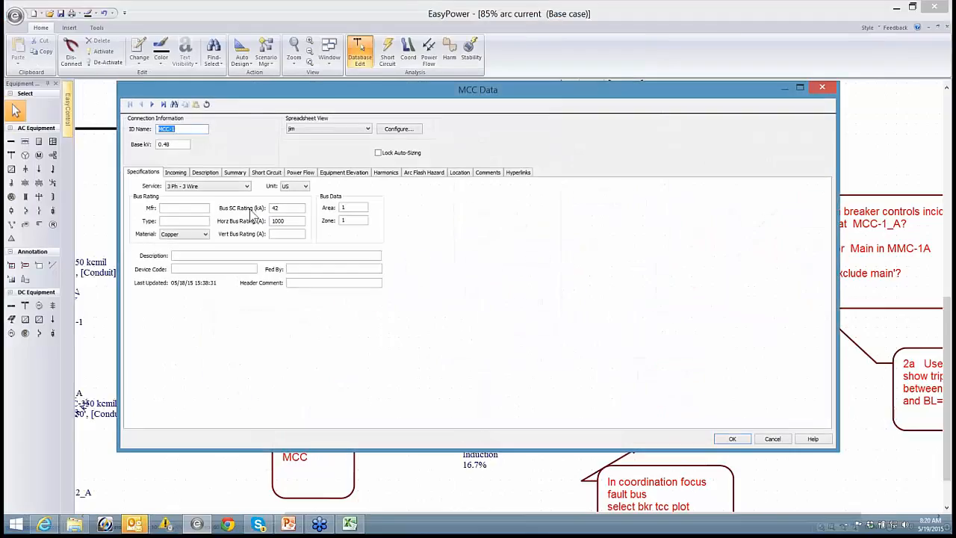
{"action": "left_click", "coordinate": [185, 174]}
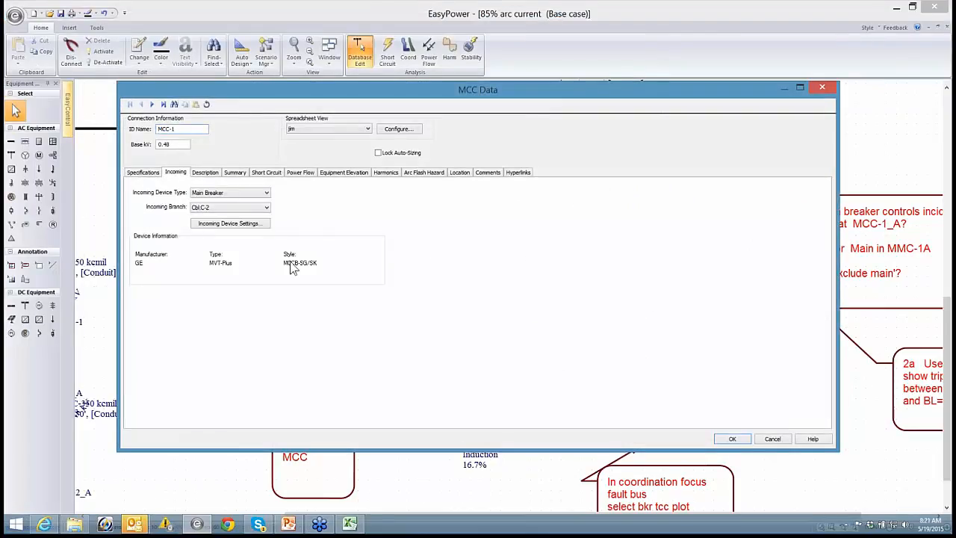
{"action": "left_click", "coordinate": [203, 174]}
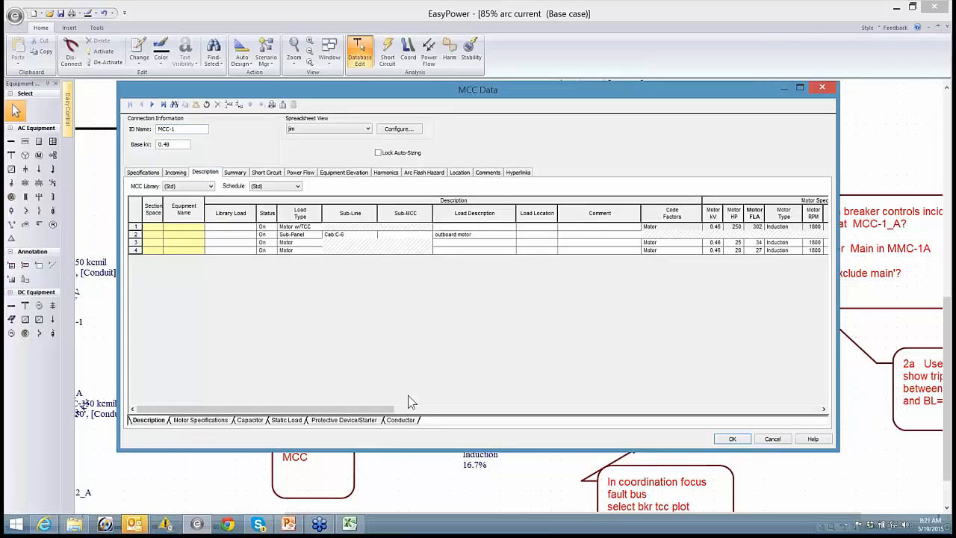
{"action": "left_click", "coordinate": [324, 420]}
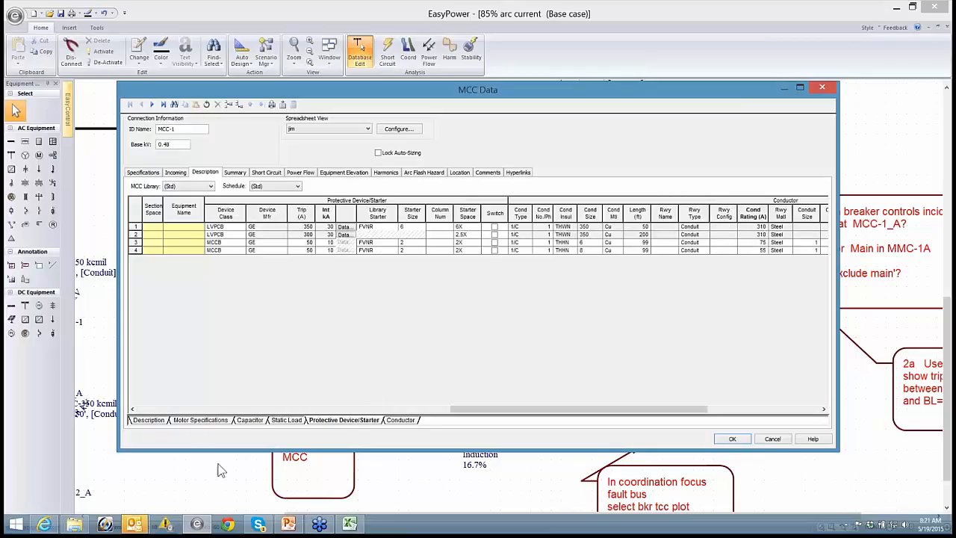
{"action": "left_click", "coordinate": [166, 421]}
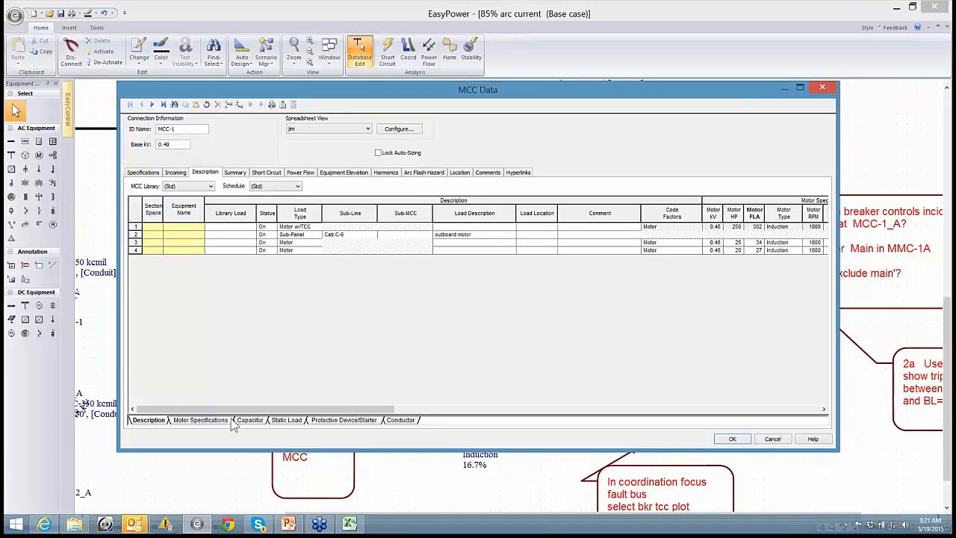
{"action": "left_click", "coordinate": [311, 421]}
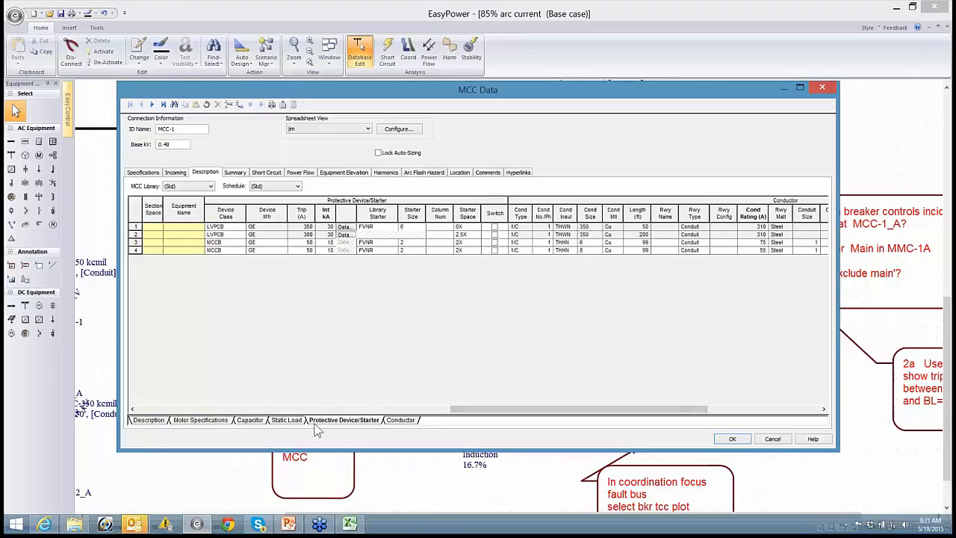
{"action": "left_click", "coordinate": [157, 420]}
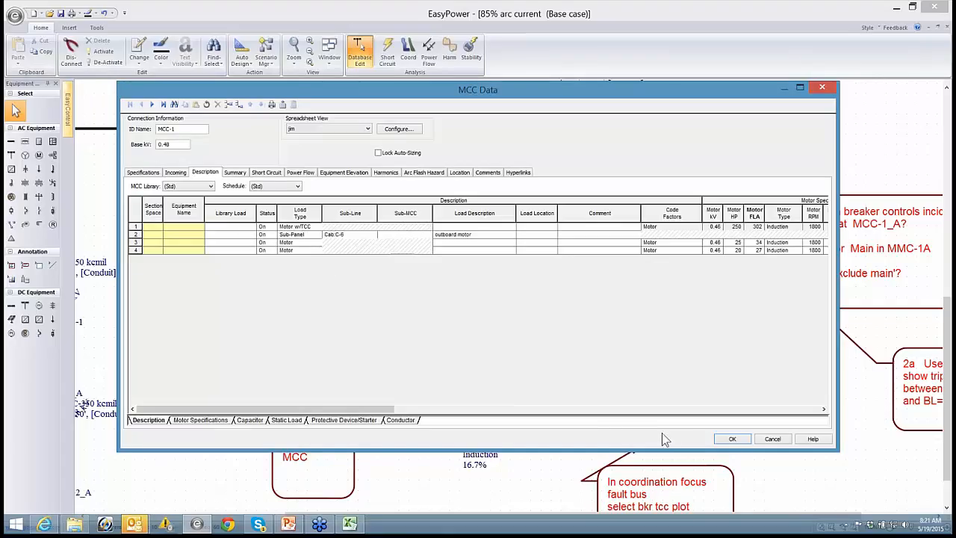
{"action": "left_click", "coordinate": [726, 441]}
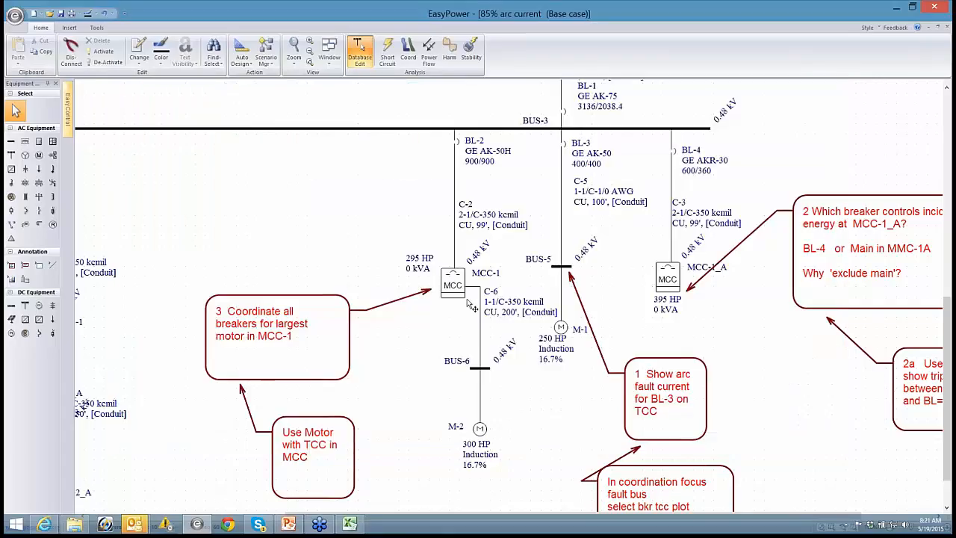
Plot the branch from BL-2 through MCC-1 to motor M-2 on a new TCC in coordination focus
{"action": "left_click_drag", "start_coordinate": [512, 445], "coordinate": [401, 140]}
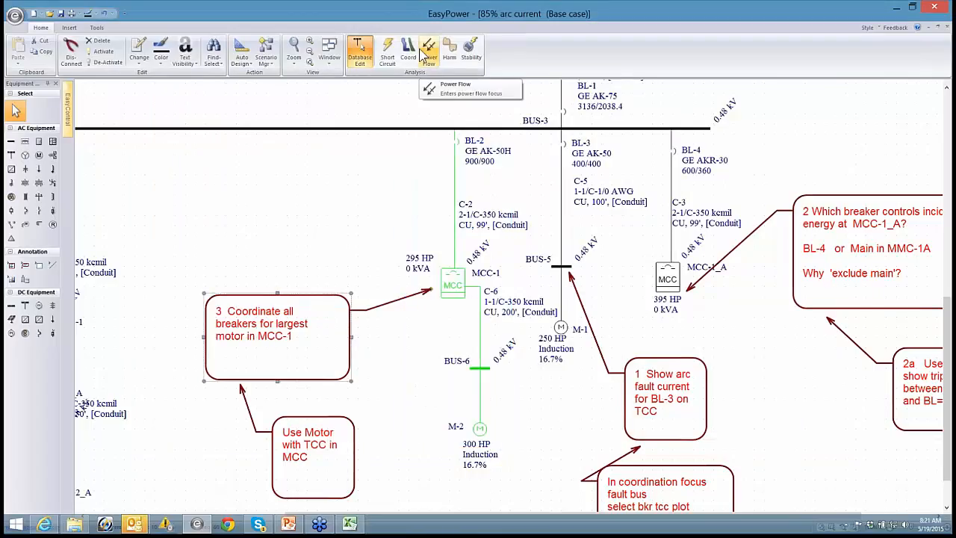
{"action": "left_click", "coordinate": [413, 53]}
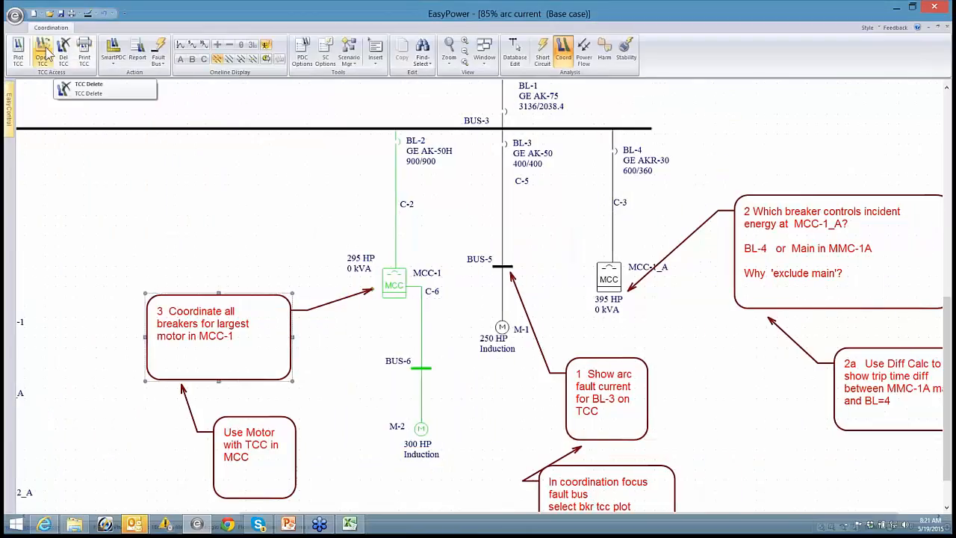
{"action": "left_click", "coordinate": [20, 51]}
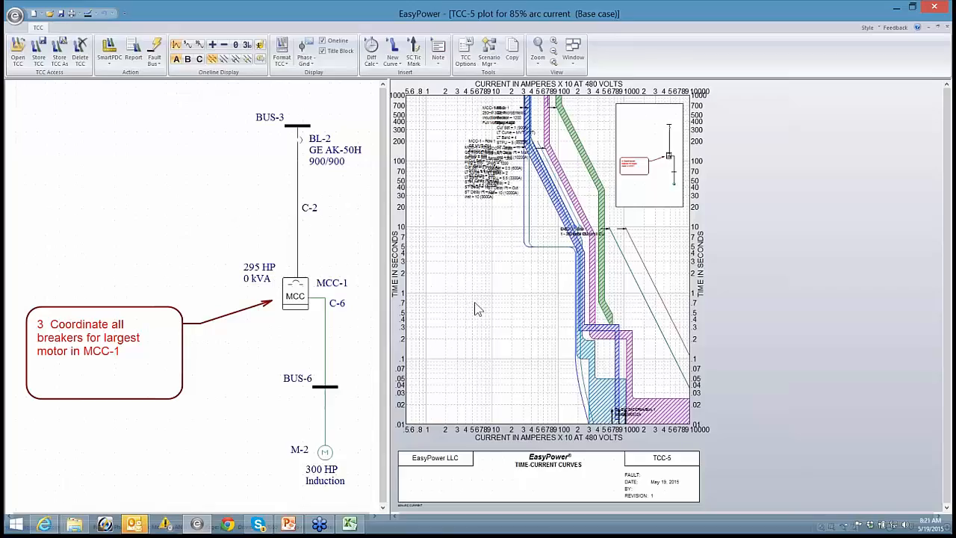
Spread out the overlapping MCC-1 Main, Row 1, Row 2 and motor labels in the open area beside the curves
{"action": "left_click_drag", "start_coordinate": [482, 215], "coordinate": [462, 323]}
{"action": "left_click_drag", "start_coordinate": [482, 161], "coordinate": [460, 253]}
{"action": "left_click_drag", "start_coordinate": [493, 153], "coordinate": [452, 264]}
{"action": "scroll", "coordinate": [446, 159], "scroll_direction": "up", "scroll_amount": 1}
{"action": "left_click_drag", "start_coordinate": [441, 218], "coordinate": [447, 254]}
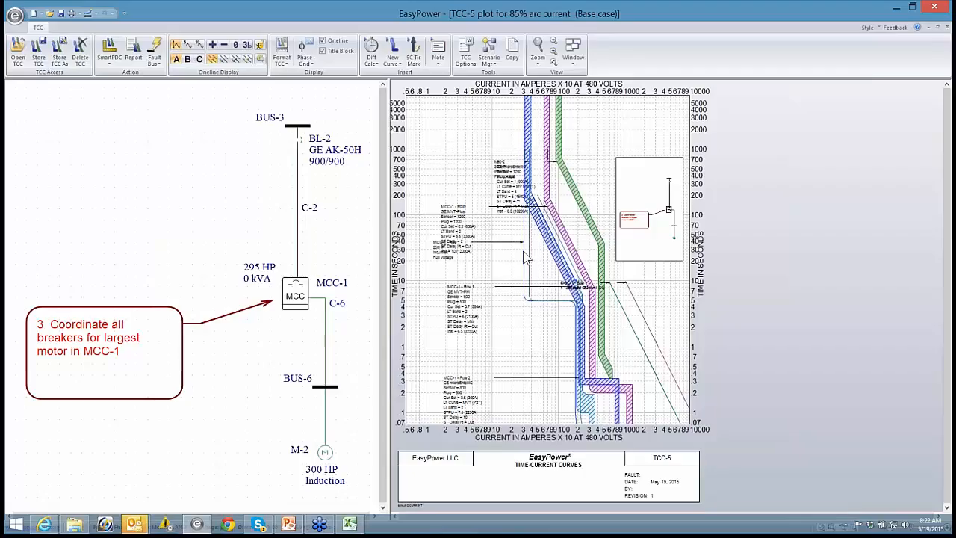
Delete the 250 HP motor curve of MCC-1 Row 1 and hide the plot's title block
{"action": "left_click", "coordinate": [526, 259]}
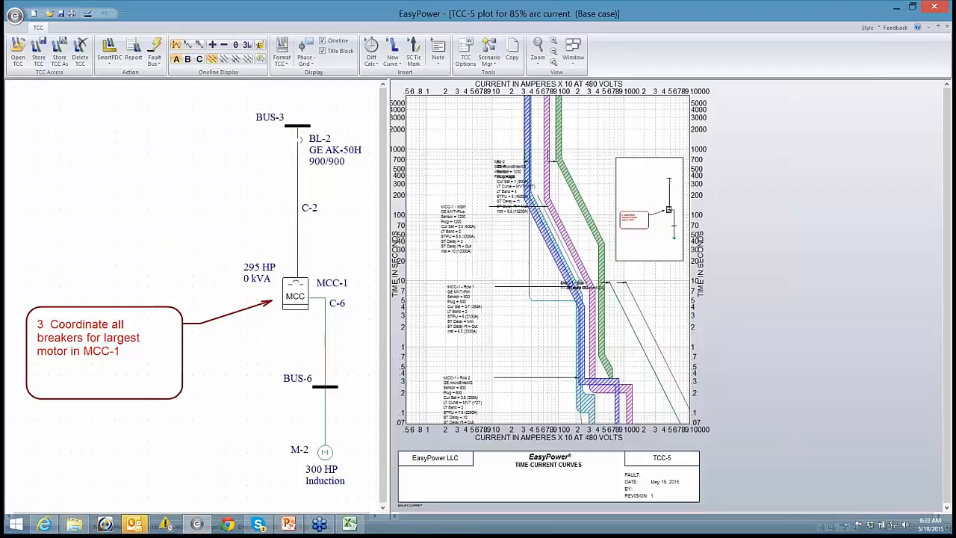
{"action": "left_click", "coordinate": [321, 50]}
{"action": "left_click_drag", "start_coordinate": [543, 307], "coordinate": [499, 212]}
Delete the MCC-1 Row 1 breaker curve and its setting label from the plot
{"action": "left_click_drag", "start_coordinate": [435, 271], "coordinate": [477, 434]}
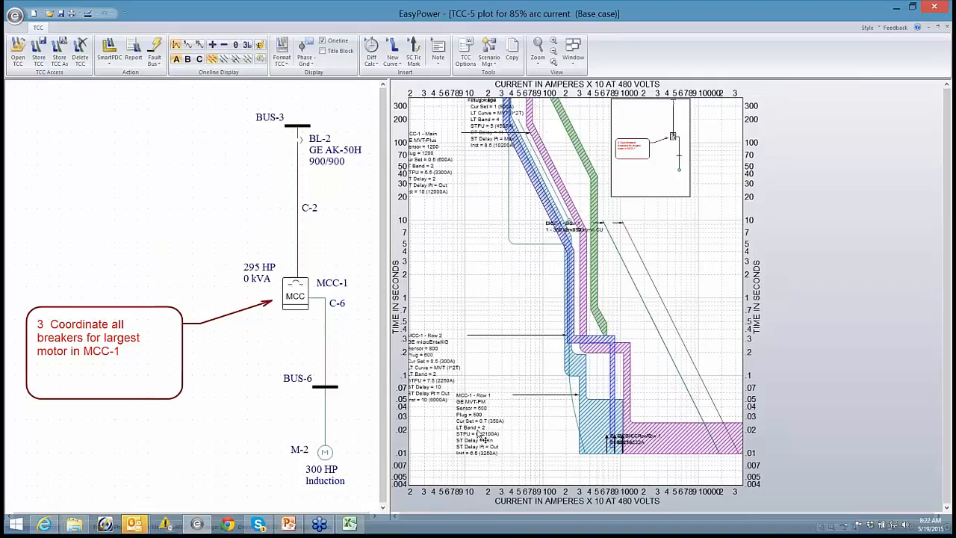
{"action": "left_click", "coordinate": [595, 432]}
{"action": "key", "text": "Delete"}
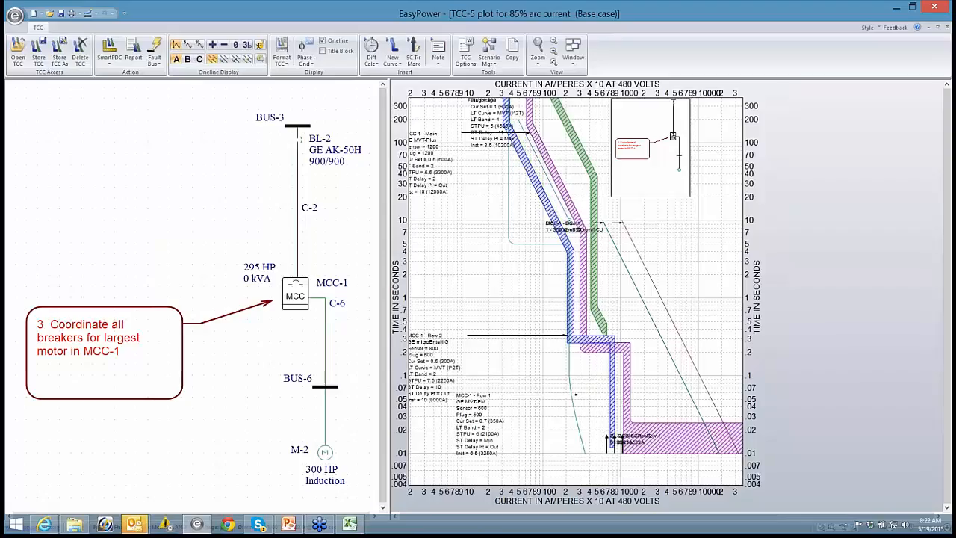
{"action": "left_click_drag", "start_coordinate": [437, 368], "coordinate": [459, 308]}
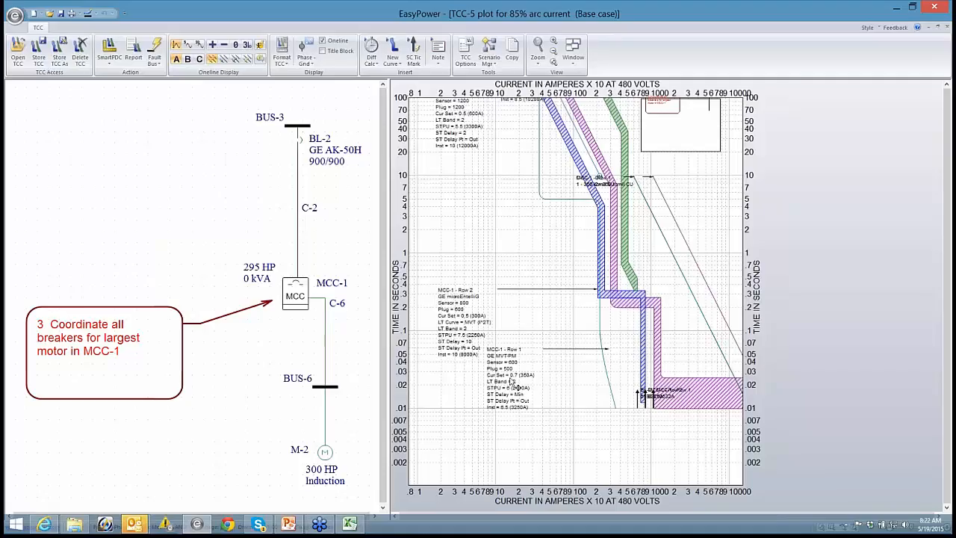
{"action": "left_click_drag", "start_coordinate": [517, 388], "coordinate": [654, 453]}
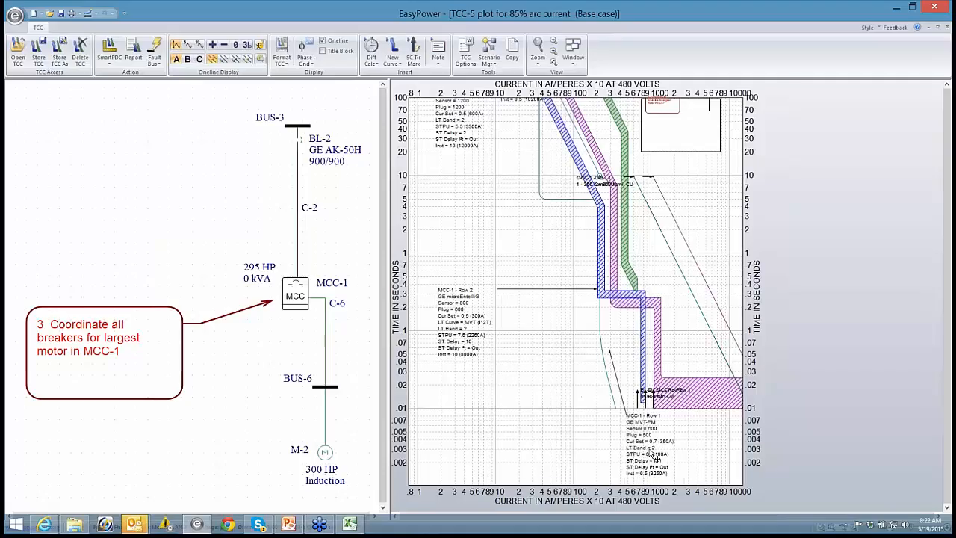
{"action": "key", "text": "Delete"}
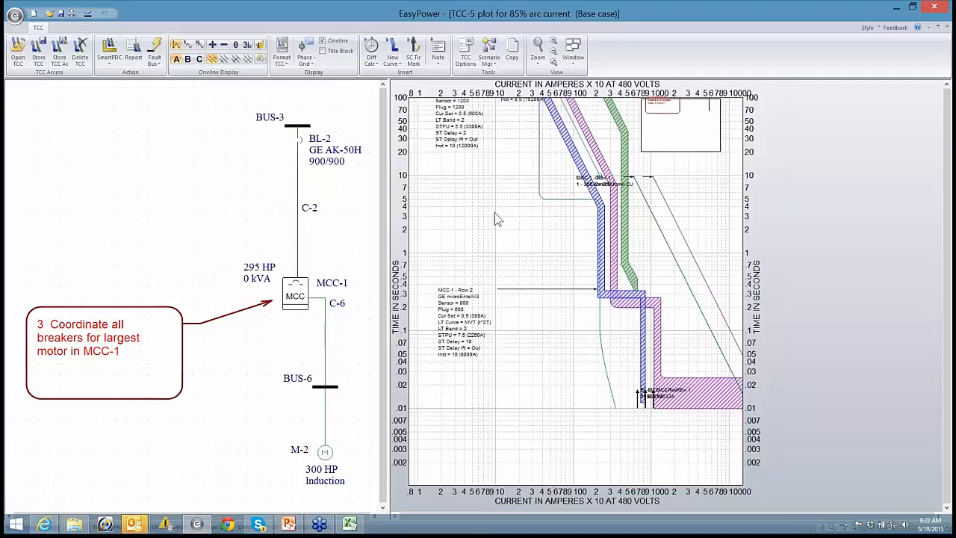
Move the MCC-1 Main label into the open area beside its curve, and separate the BL-2 label from the M-2 label
{"action": "left_click_drag", "start_coordinate": [466, 136], "coordinate": [459, 203]}
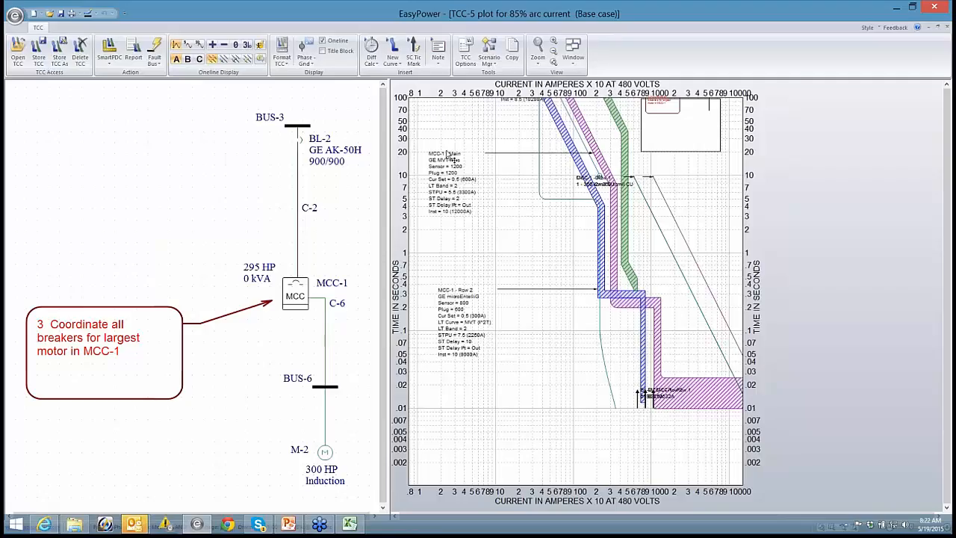
{"action": "scroll", "coordinate": [453, 154], "scroll_direction": "up", "scroll_amount": 5}
{"action": "left_click_drag", "start_coordinate": [497, 246], "coordinate": [464, 243]}
{"action": "scroll", "coordinate": [506, 149], "scroll_direction": "down", "scroll_amount": 2}
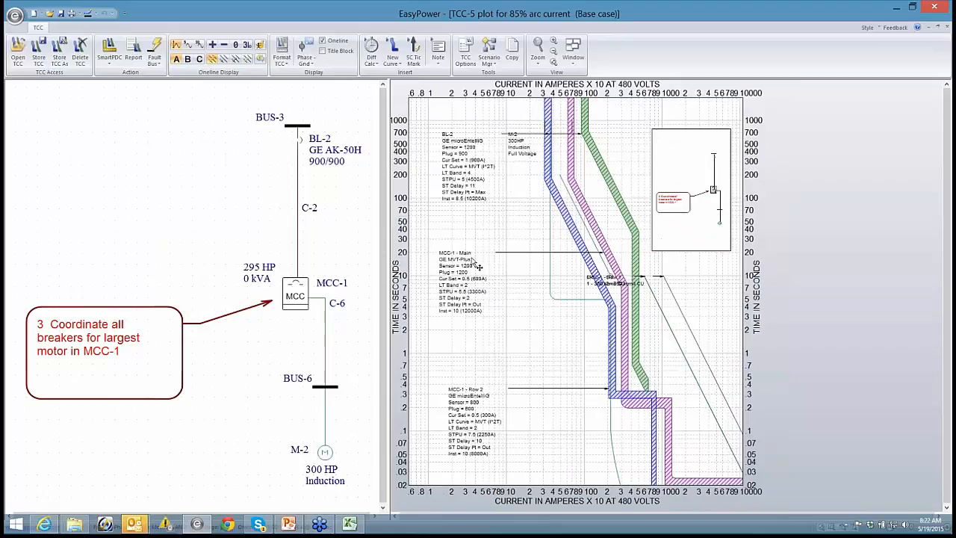
Fault BUS-6 to show its short-circuit currents on the one-line and clip the TCC curves accordingly
{"action": "left_click", "coordinate": [331, 394]}
{"action": "left_click", "coordinate": [155, 49]}
{"action": "left_click_drag", "start_coordinate": [565, 413], "coordinate": [503, 313]}
{"action": "left_click", "coordinate": [582, 377]}
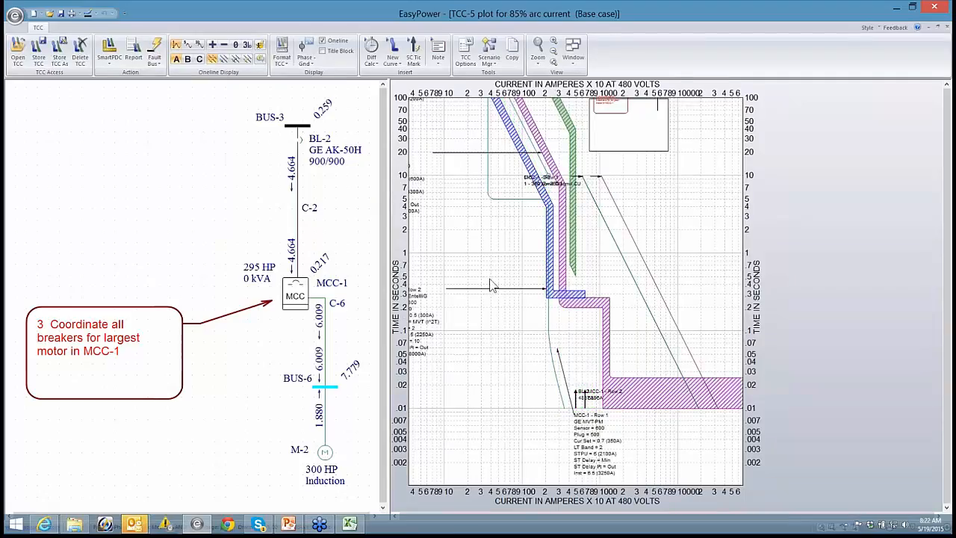
{"action": "left_click_drag", "start_coordinate": [489, 278], "coordinate": [560, 286]}
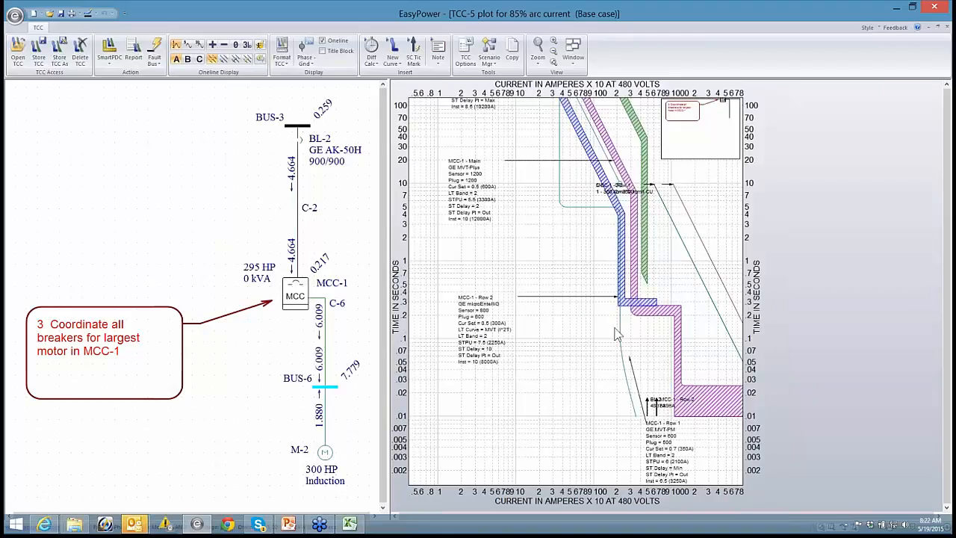
Reposition the MCC-1 Row 2 and MCC-1 Main setting labels lower, near the short-time part of their curves
{"action": "left_click_drag", "start_coordinate": [487, 314], "coordinate": [497, 326]}
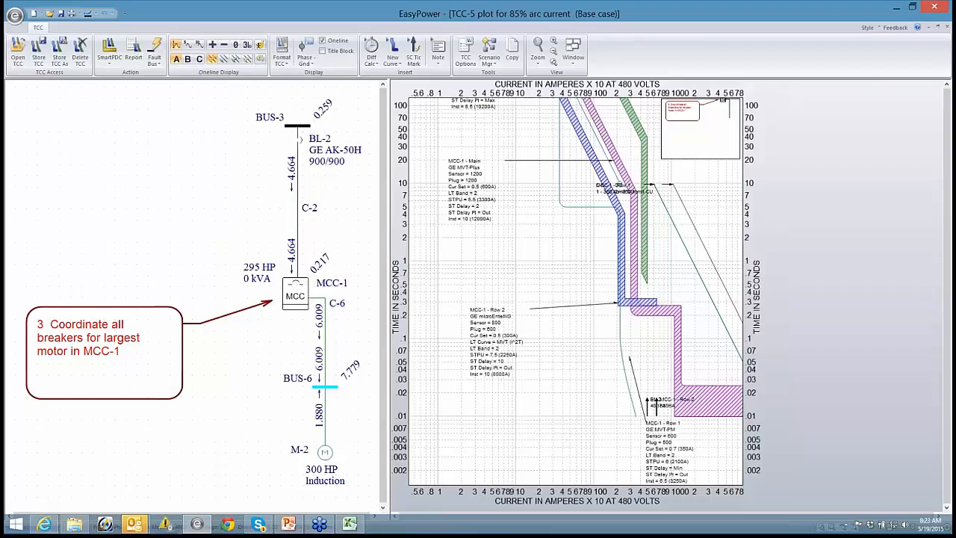
{"action": "left_click_drag", "start_coordinate": [482, 211], "coordinate": [476, 306]}
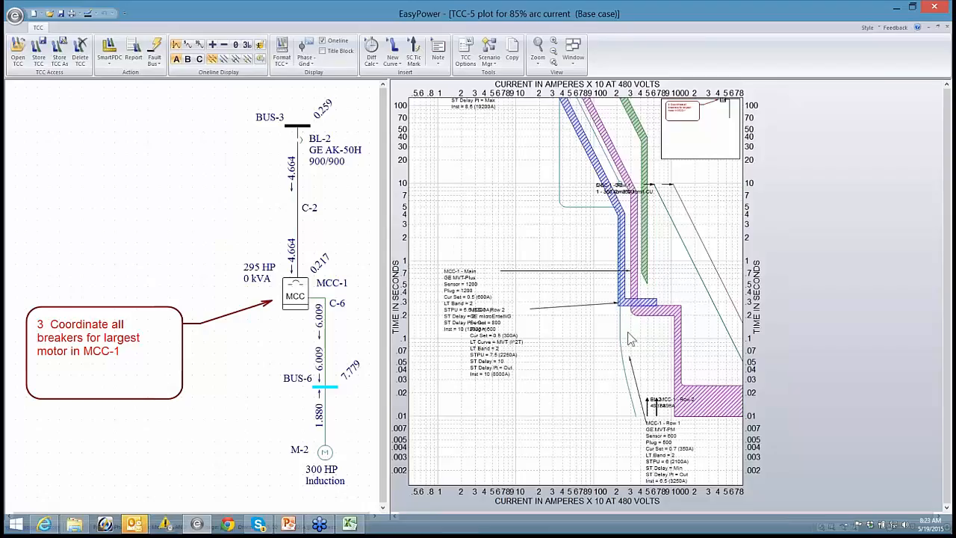
{"action": "left_click_drag", "start_coordinate": [629, 337], "coordinate": [566, 331]}
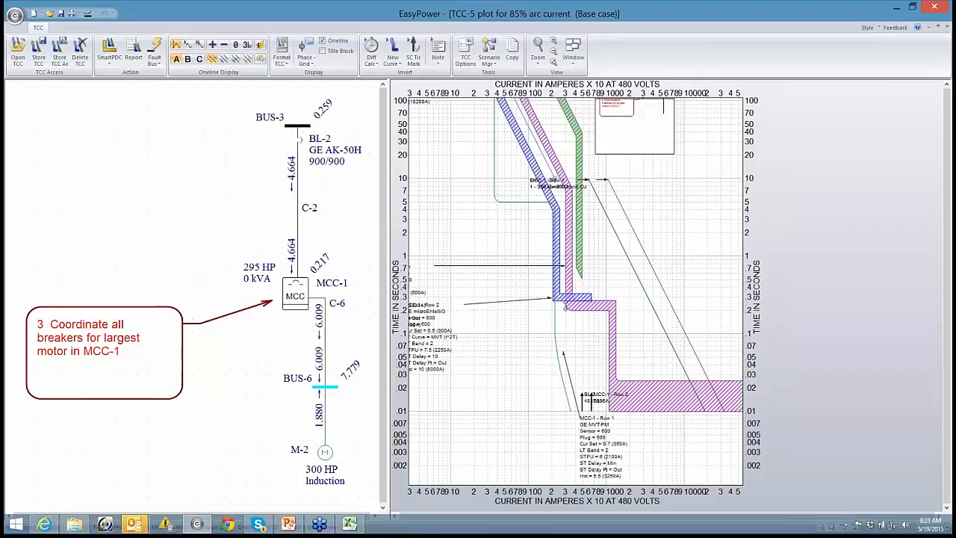
Set MCC-1 Row 2's TCC clipping to <None> and turn off its momentary phase current tick in the short-circuit data
{"action": "mouse_move", "coordinate": [567, 298]}
{"action": "mouse_move", "coordinate": [636, 402]}
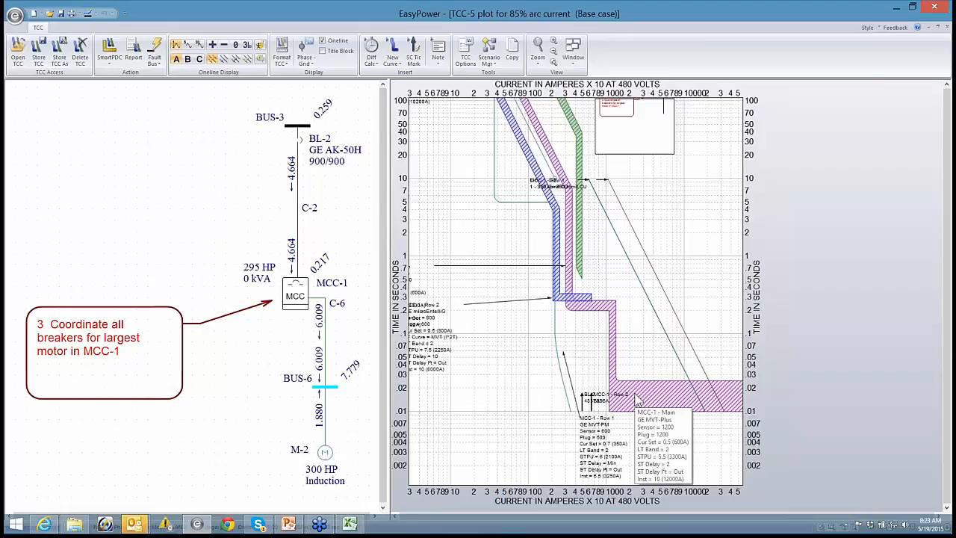
{"action": "double_click", "coordinate": [560, 299]}
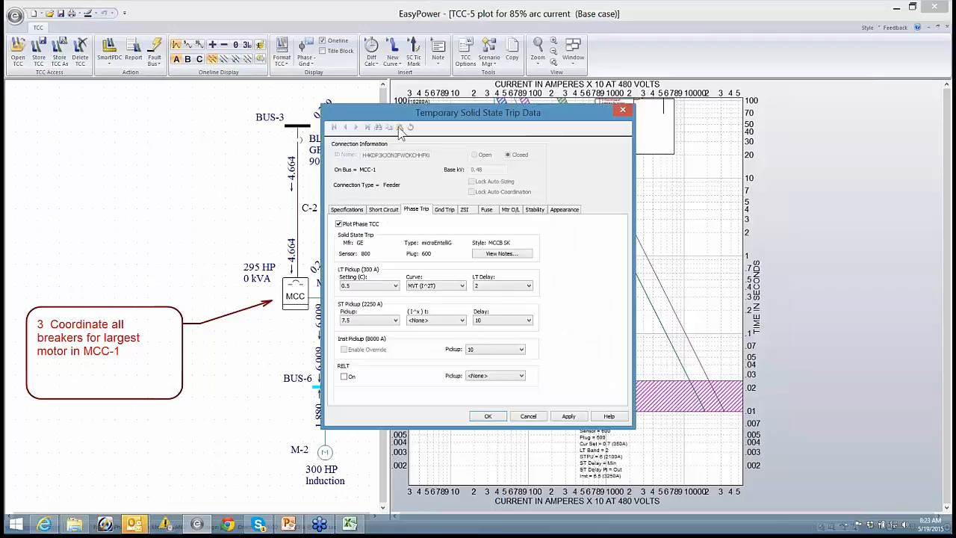
{"action": "left_click_drag", "start_coordinate": [396, 113], "coordinate": [246, 111]}
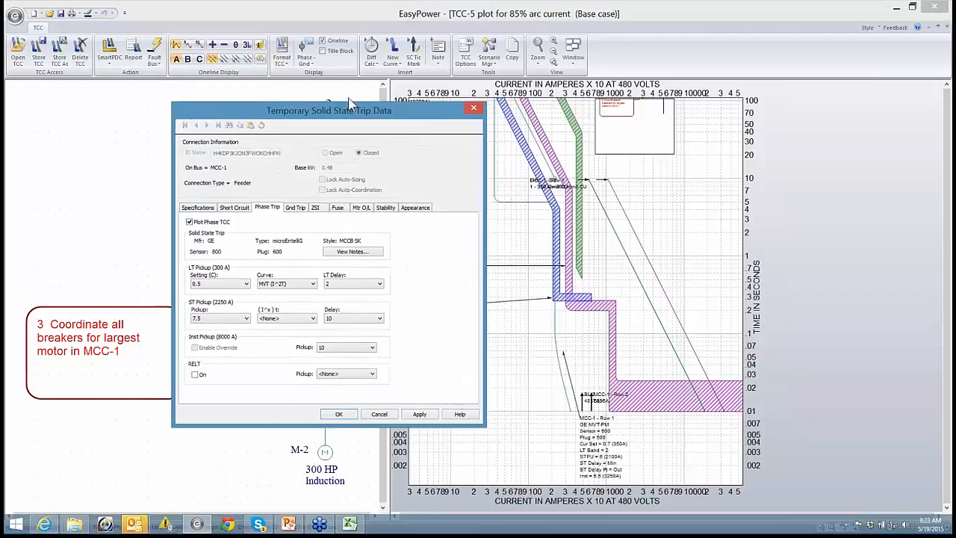
{"action": "left_click_drag", "start_coordinate": [346, 111], "coordinate": [271, 97]}
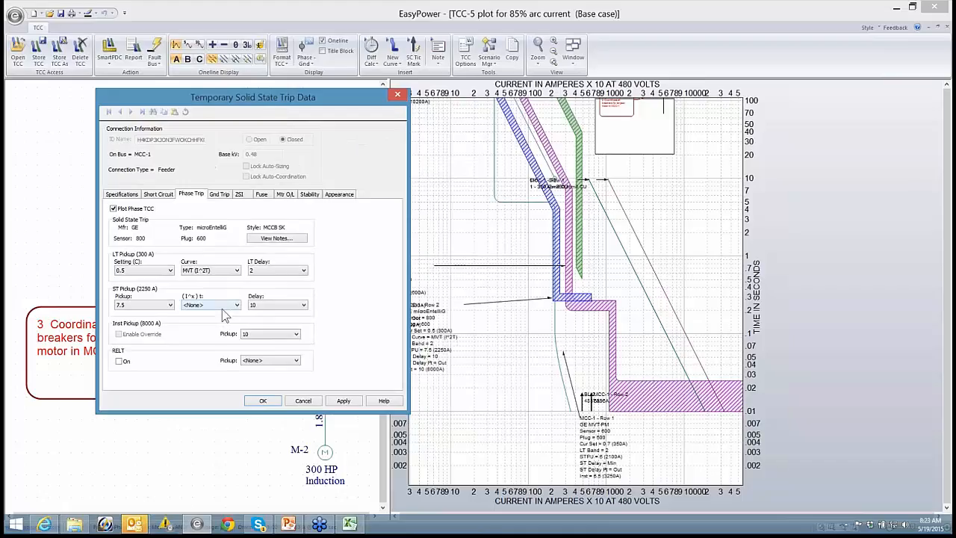
{"action": "left_click", "coordinate": [171, 195]}
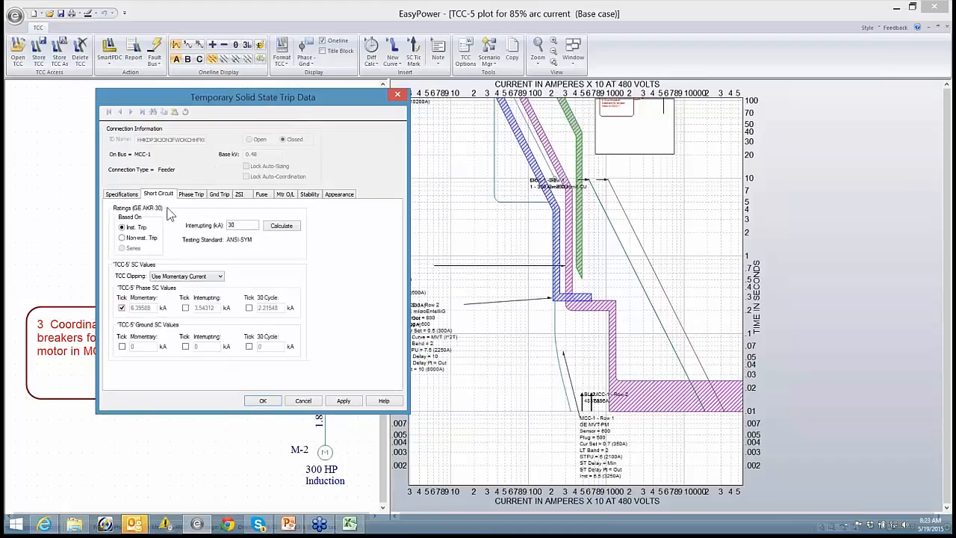
{"action": "left_click", "coordinate": [123, 308]}
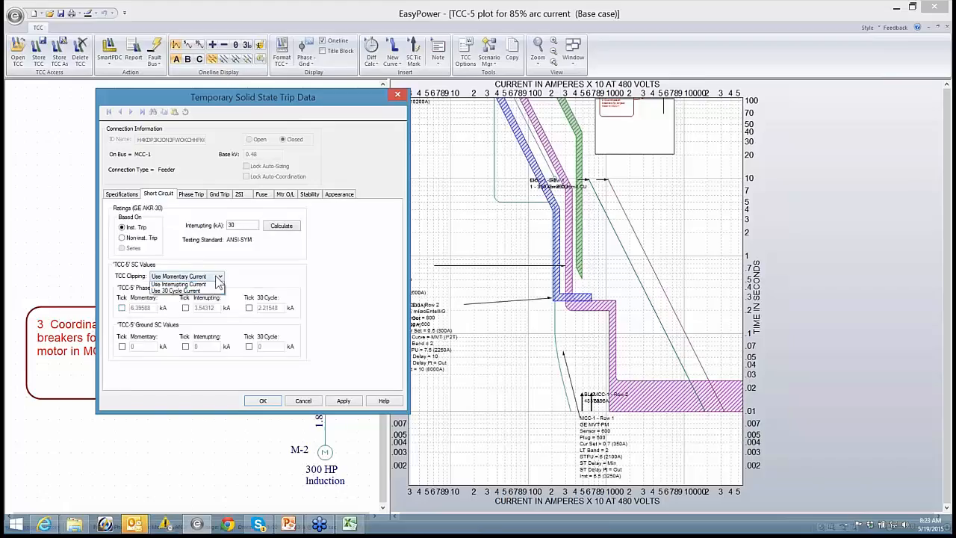
{"action": "left_click", "coordinate": [218, 279]}
{"action": "left_click", "coordinate": [190, 306]}
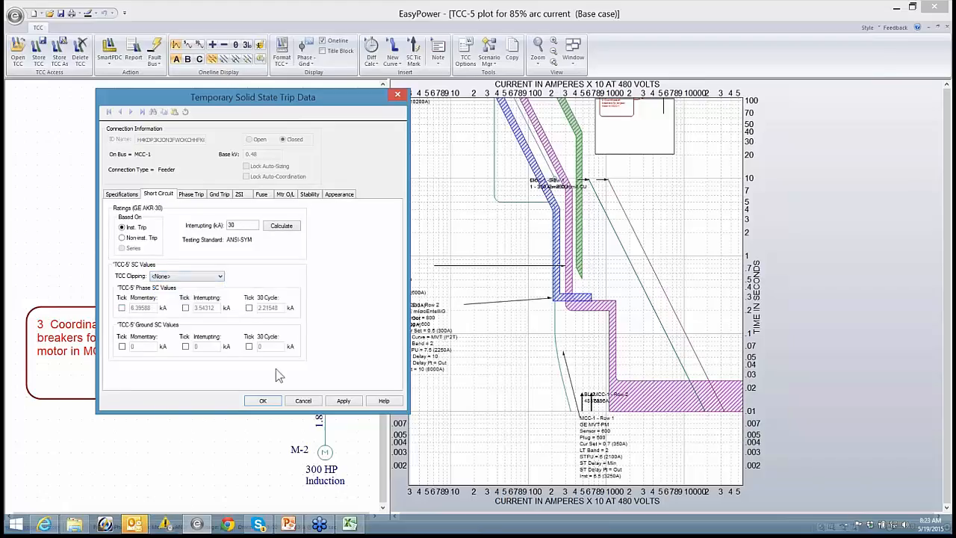
{"action": "left_click", "coordinate": [343, 402]}
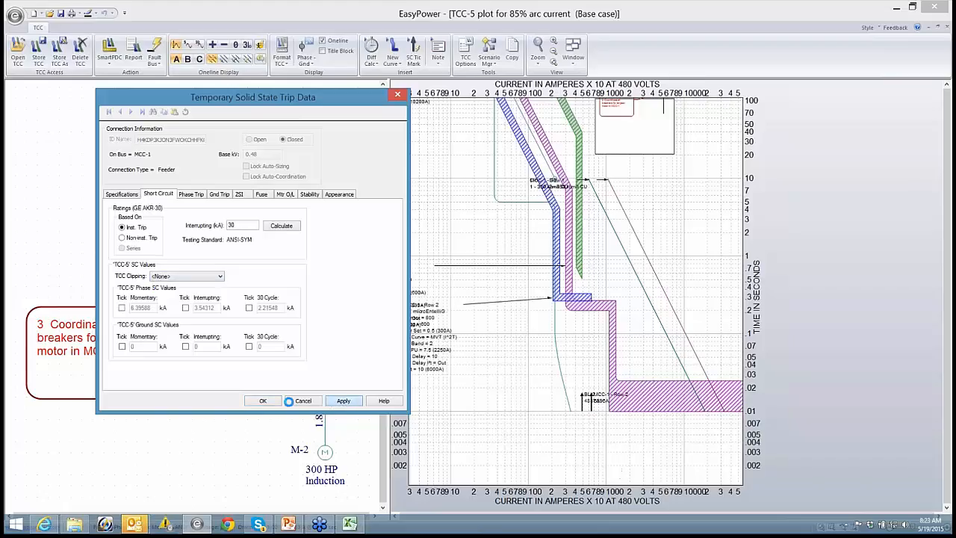
{"action": "left_click", "coordinate": [263, 401]}
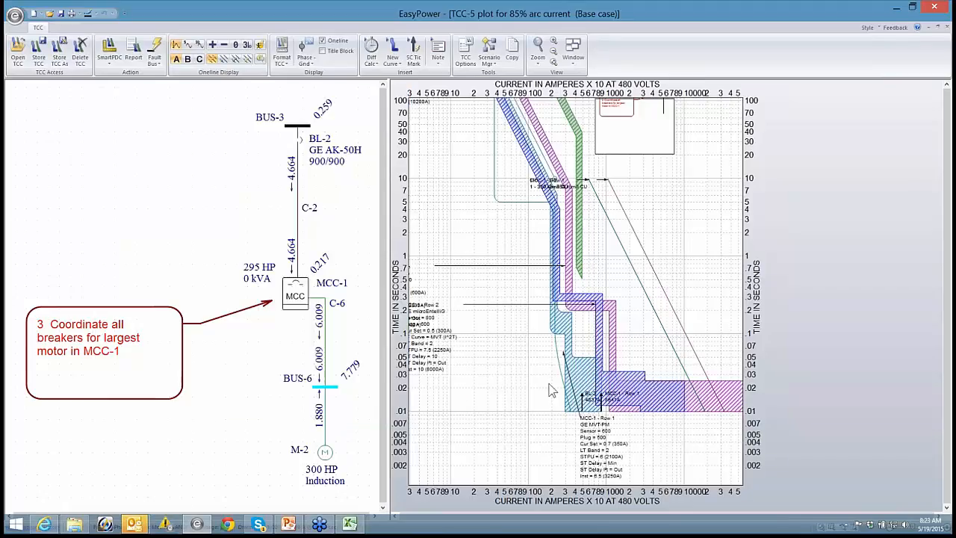
Try to insert an arcing current tick mark on the MCC-1 Row 1 curve
{"action": "right_click", "coordinate": [585, 373]}
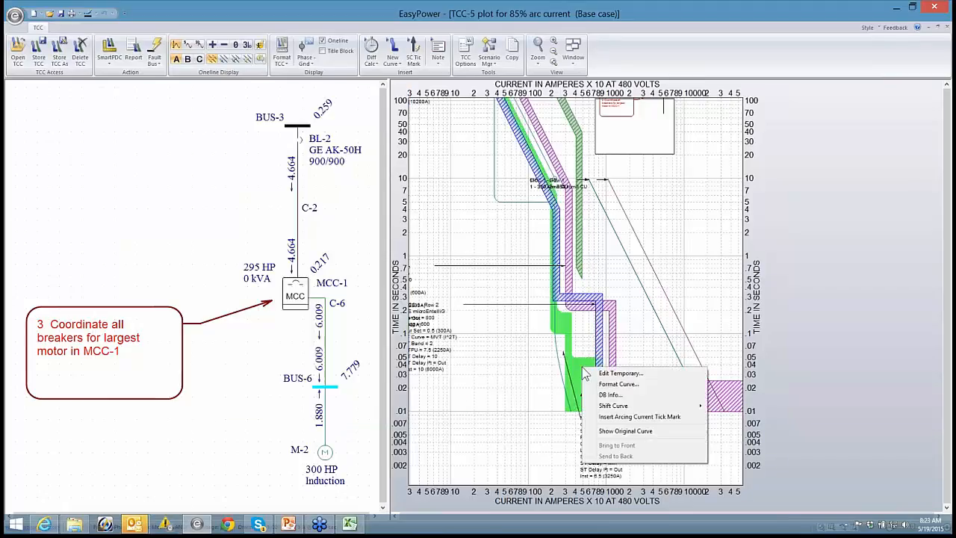
{"action": "left_click", "coordinate": [607, 417]}
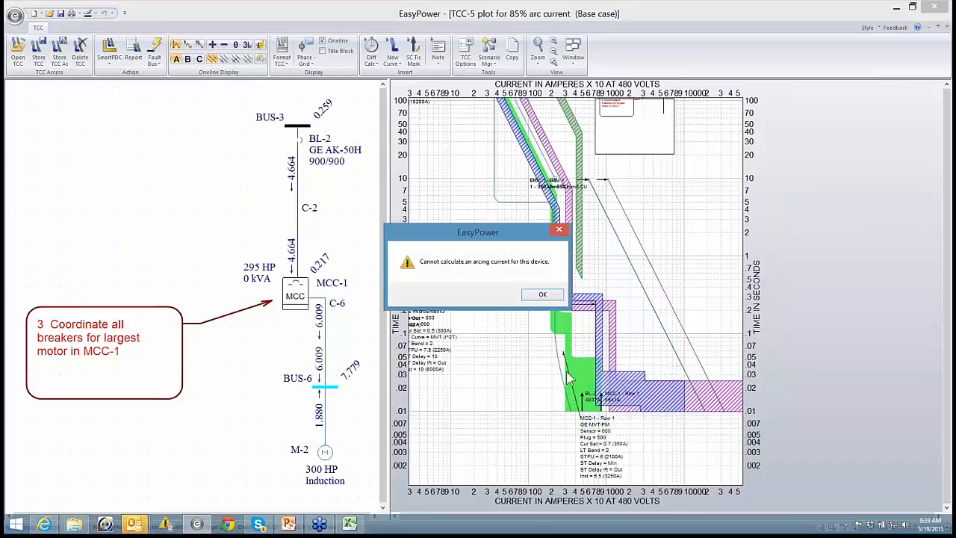
{"action": "left_click", "coordinate": [549, 299]}
Move the MCC-1 Row 2 and MCC-1 Main setting labels into the open area beside the lower part of their curves
{"action": "left_click_drag", "start_coordinate": [518, 365], "coordinate": [465, 273]}
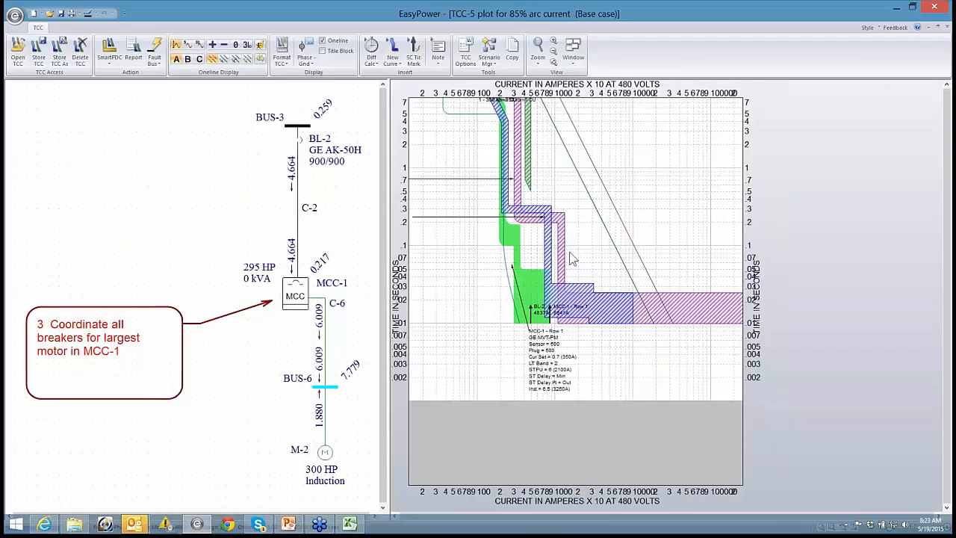
{"action": "left_click_drag", "start_coordinate": [474, 233], "coordinate": [549, 277]}
{"action": "left_click_drag", "start_coordinate": [454, 269], "coordinate": [493, 305]}
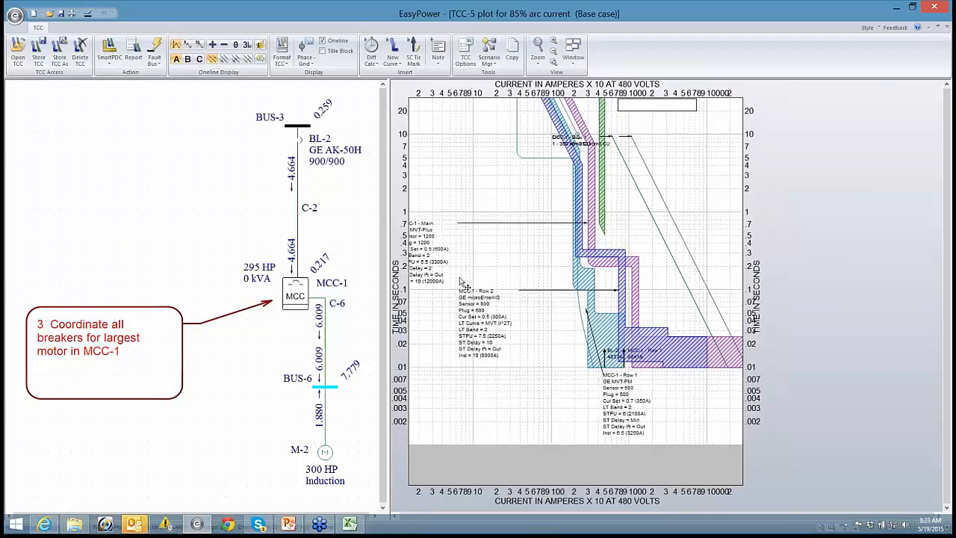
{"action": "left_click_drag", "start_coordinate": [438, 273], "coordinate": [470, 245]}
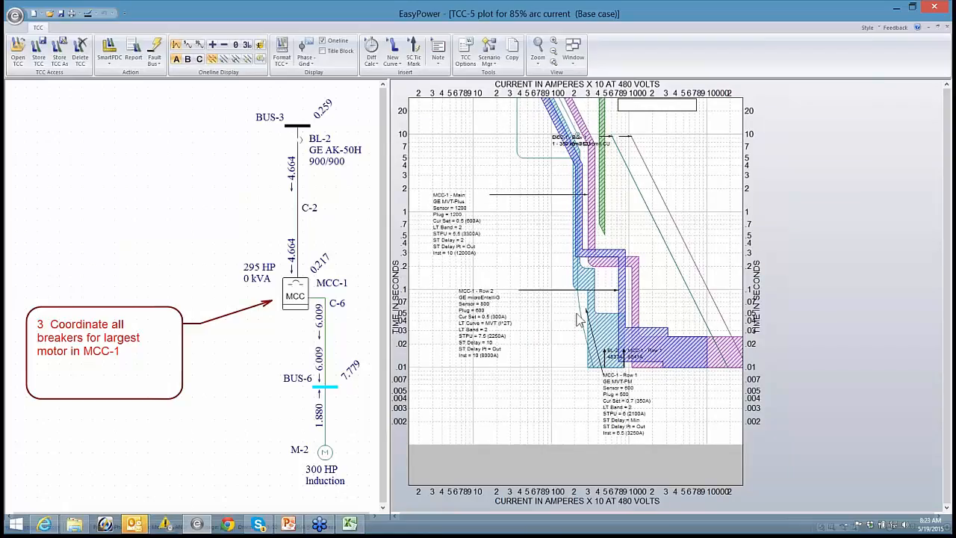
Delete the MCC-1 Row 1 curve and review the TCC clipping setting in MCC-1 Row 2's short-circuit data
{"action": "left_click", "coordinate": [612, 334]}
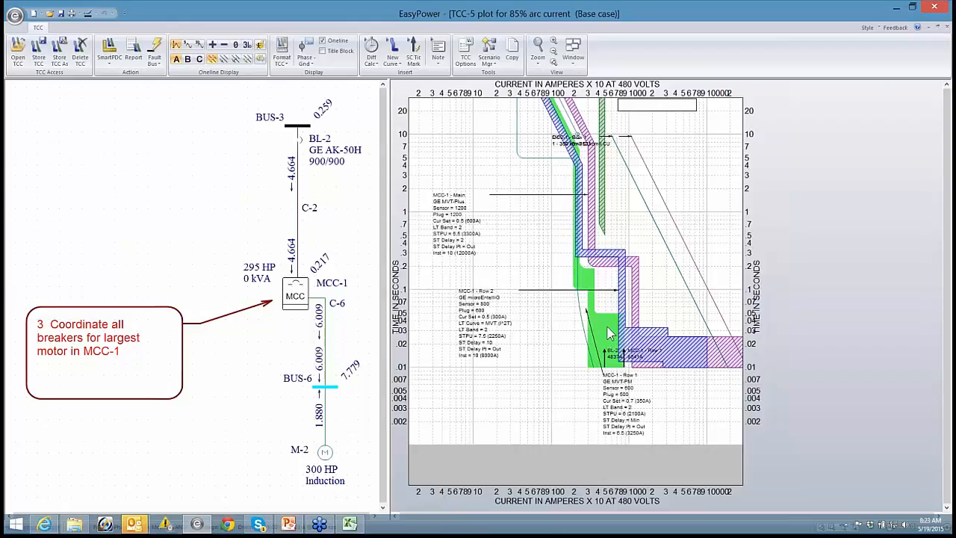
{"action": "left_click_drag", "start_coordinate": [607, 328], "coordinate": [609, 287]}
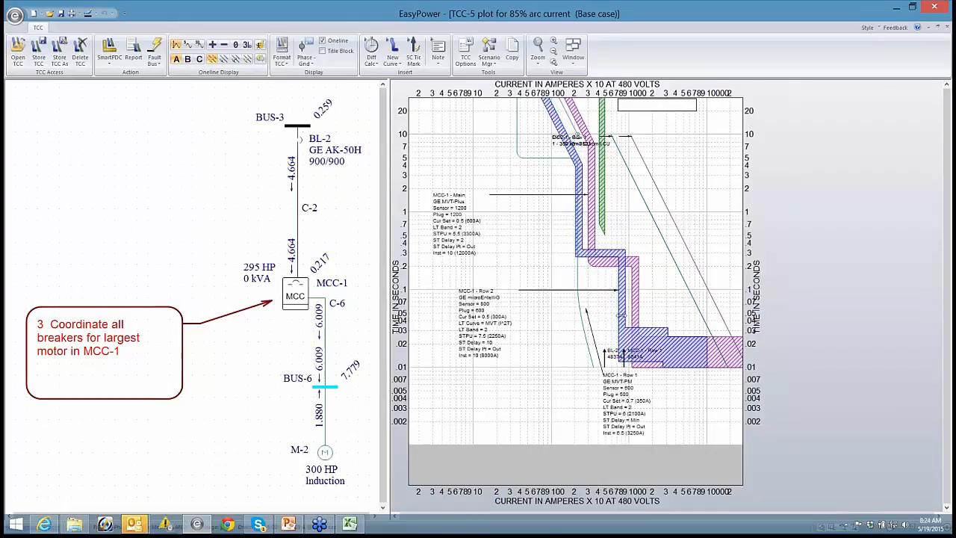
{"action": "left_click", "coordinate": [620, 315]}
{"action": "left_click", "coordinate": [611, 315]}
{"action": "double_click", "coordinate": [517, 297]}
{"action": "left_click", "coordinate": [376, 210]}
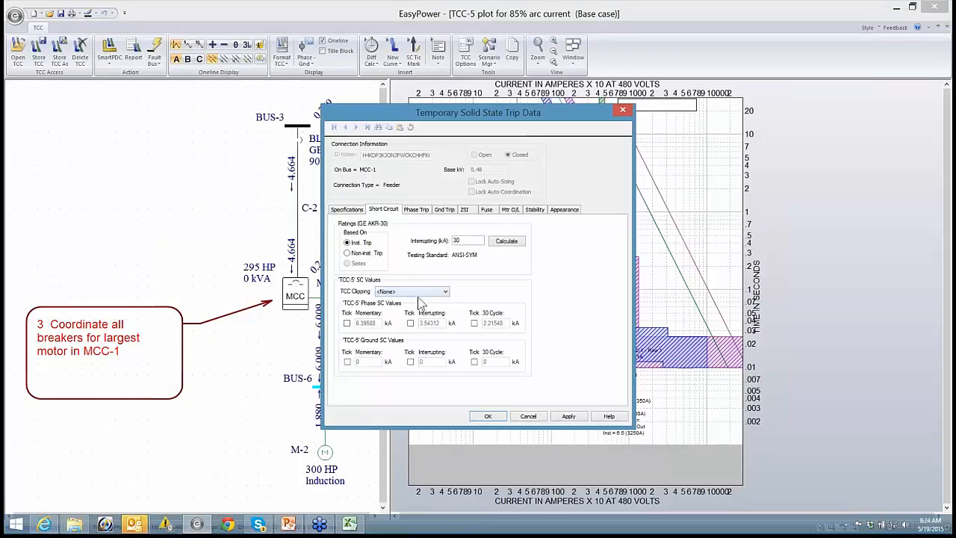
{"action": "left_click", "coordinate": [569, 416]}
{"action": "left_click", "coordinate": [496, 417]}
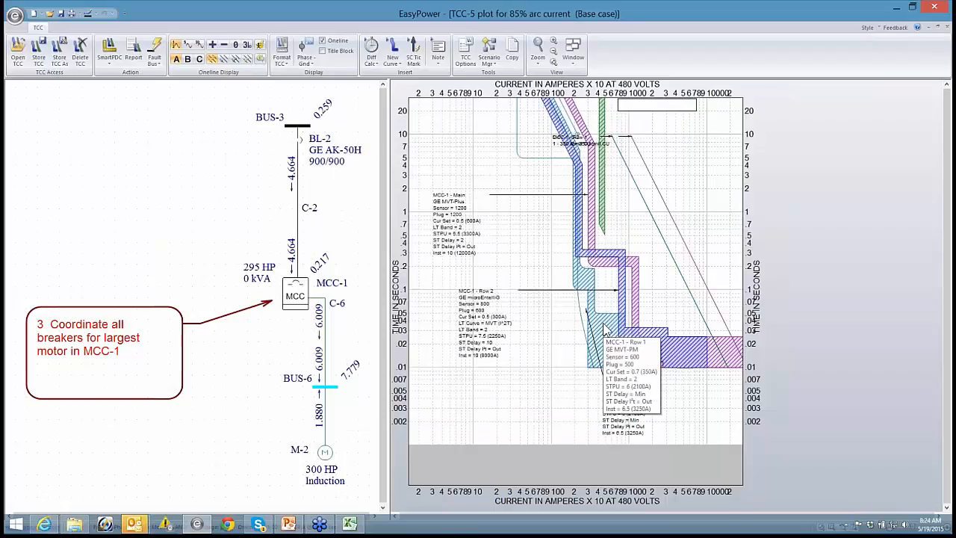
Remove the MCC-1 Row 1 breaker curve from the plot
{"action": "left_click", "coordinate": [605, 329]}
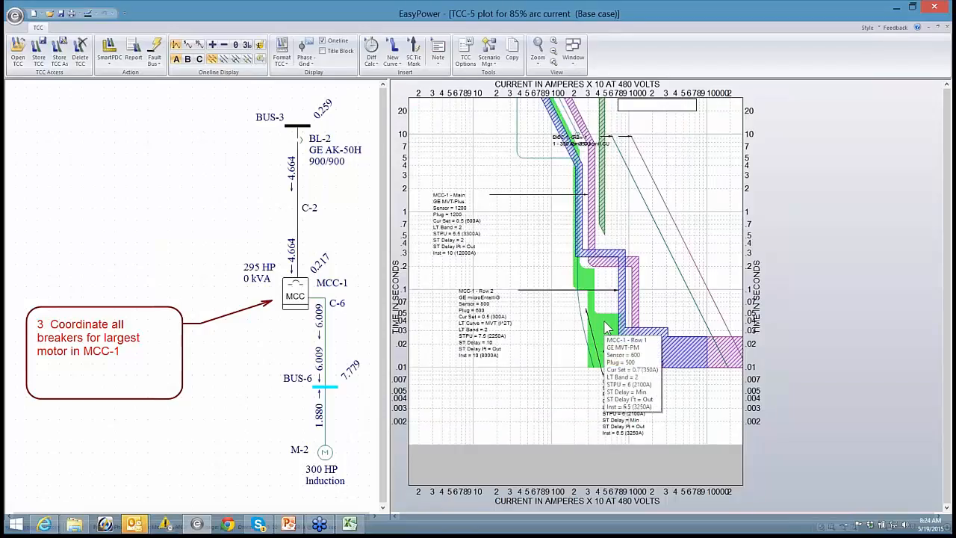
{"action": "mouse_move", "coordinate": [605, 330]}
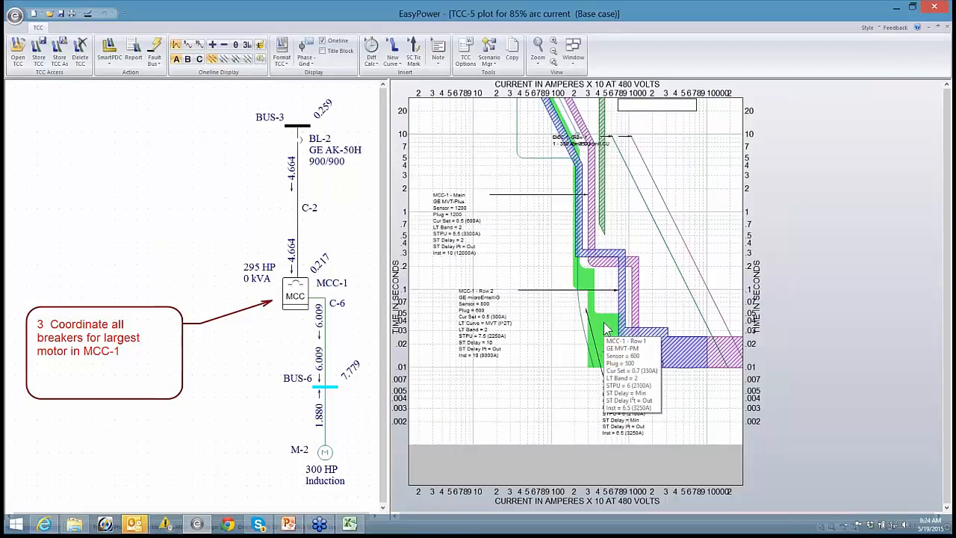
{"action": "left_click_drag", "start_coordinate": [605, 330], "coordinate": [617, 318]}
Insert a 100% arcing current tick mark for MCC-1 Row 2 and move it up toward the short-time part of the curve
{"action": "left_click", "coordinate": [621, 305]}
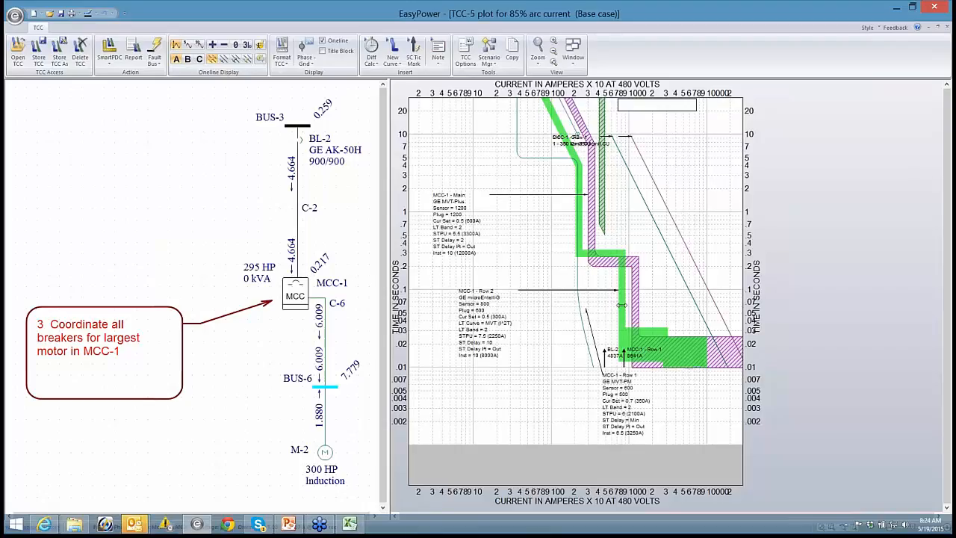
{"action": "right_click", "coordinate": [624, 311]}
{"action": "mouse_move", "coordinate": [676, 354]}
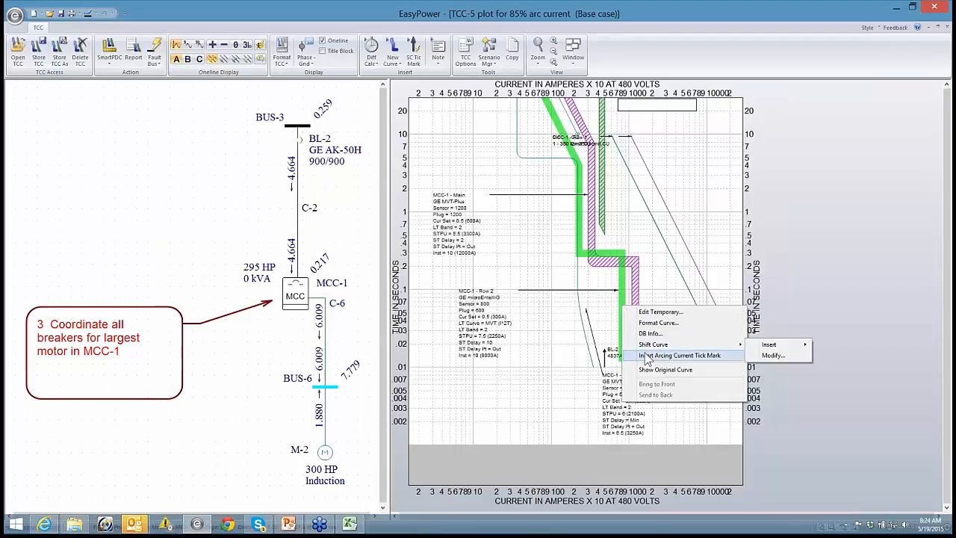
{"action": "left_click", "coordinate": [769, 349]}
{"action": "left_click_drag", "start_coordinate": [590, 312], "coordinate": [501, 302]}
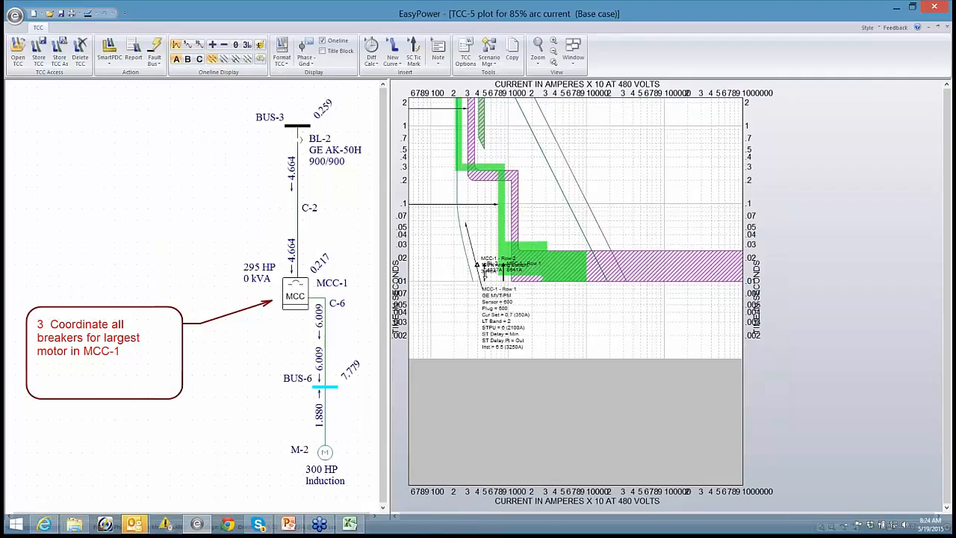
{"action": "left_click", "coordinate": [486, 276]}
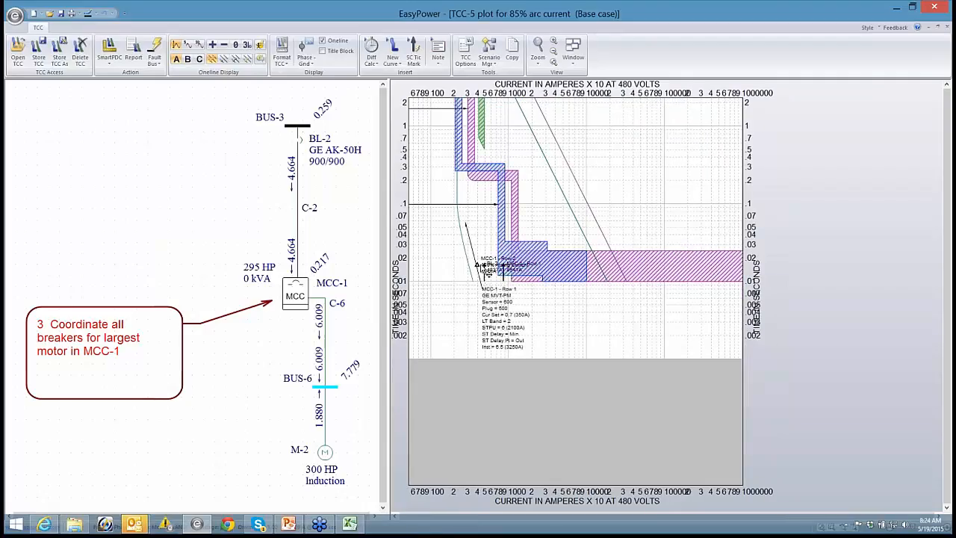
{"action": "left_click_drag", "start_coordinate": [476, 252], "coordinate": [508, 304]}
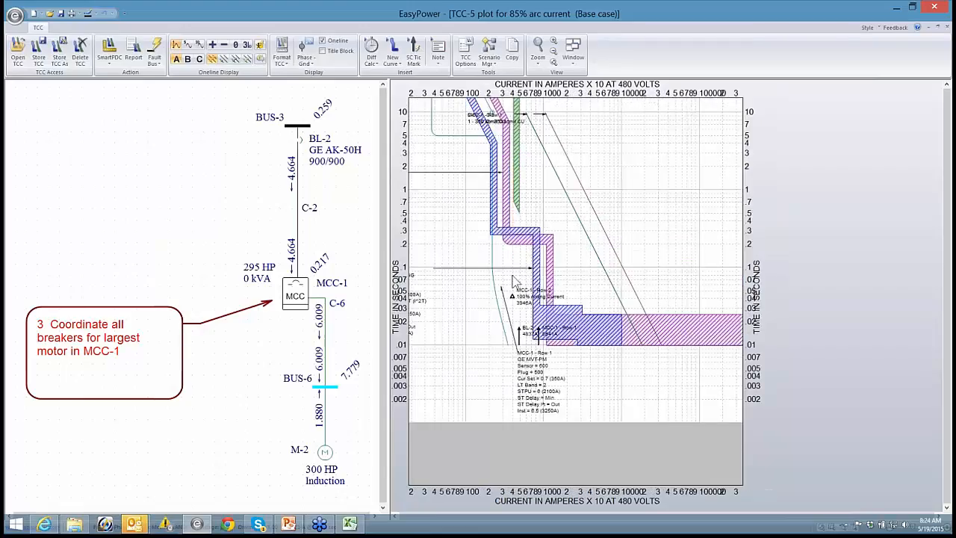
Lower MCC-1 Row 2's short-time delay to 7 on the plot and delete the MCC-1 Row 1 curve
{"action": "left_click_drag", "start_coordinate": [511, 233], "coordinate": [513, 261]}
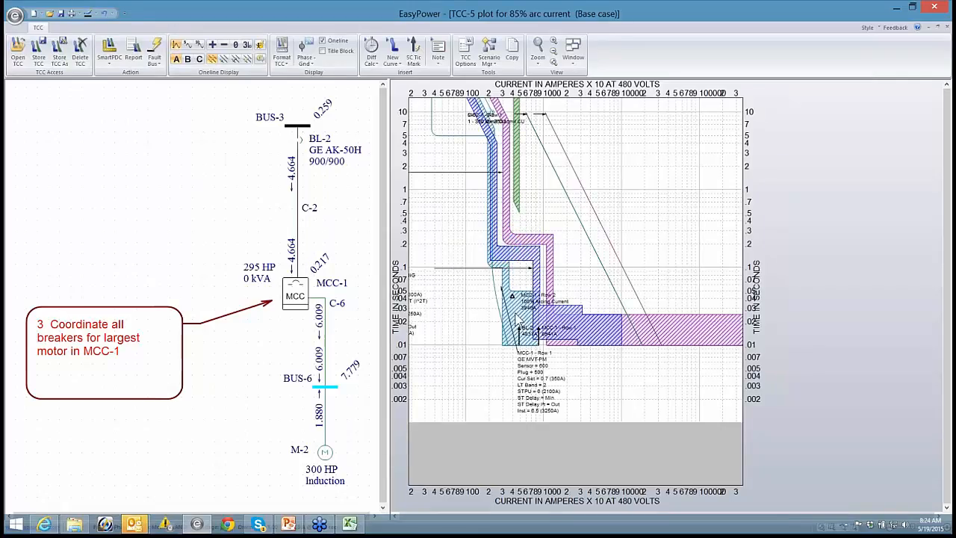
{"action": "left_click", "coordinate": [518, 319]}
{"action": "key", "text": "Delete"}
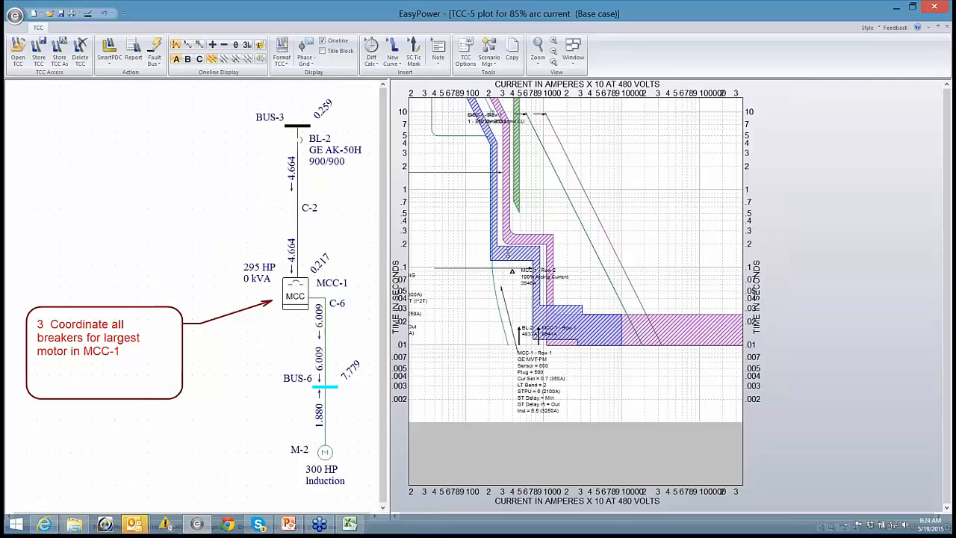
Raise MCC-1 Row 2's long-time current setting to 0.55 (330 A) on the plot and delete the MCC-1 Row 1 curve
{"action": "mouse_move", "coordinate": [508, 254]}
{"action": "mouse_move", "coordinate": [516, 236]}
{"action": "left_click_drag", "start_coordinate": [481, 217], "coordinate": [542, 321]}
{"action": "left_click_drag", "start_coordinate": [480, 188], "coordinate": [516, 285]}
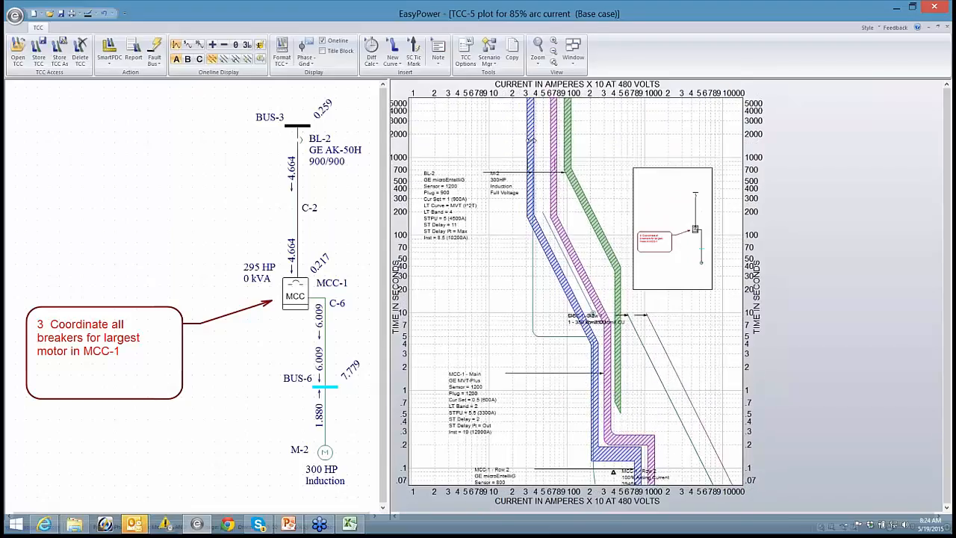
{"action": "mouse_move", "coordinate": [537, 139]}
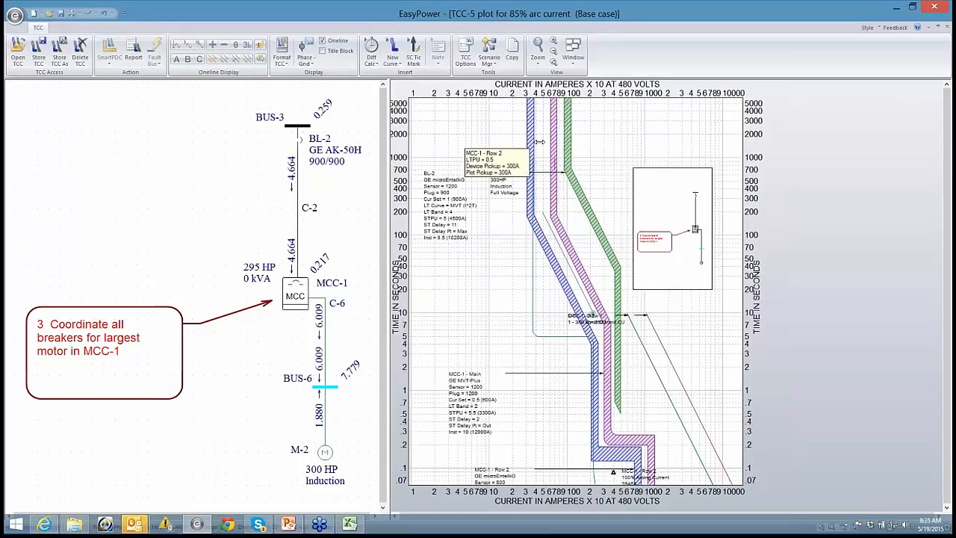
{"action": "left_click", "coordinate": [537, 140]}
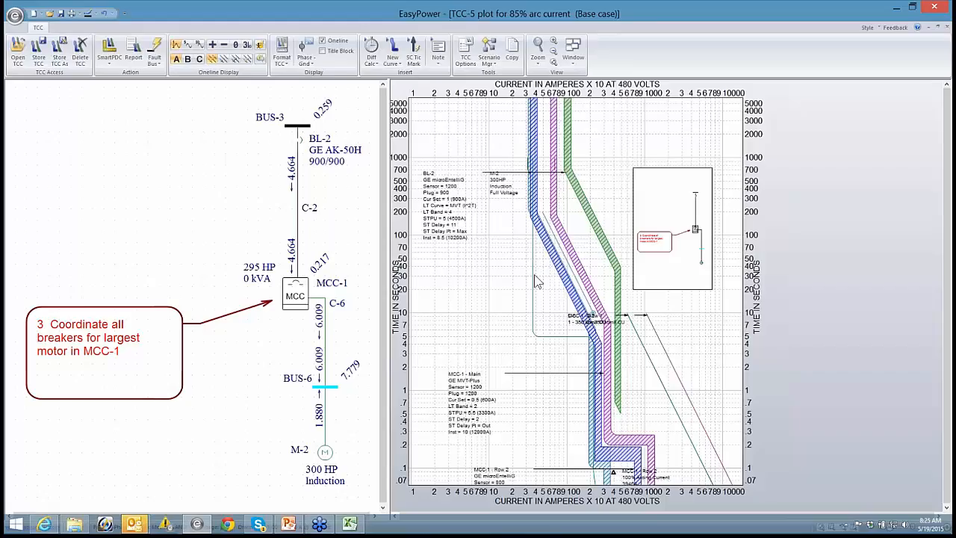
{"action": "scroll", "coordinate": [536, 282], "scroll_direction": "down", "scroll_amount": 5}
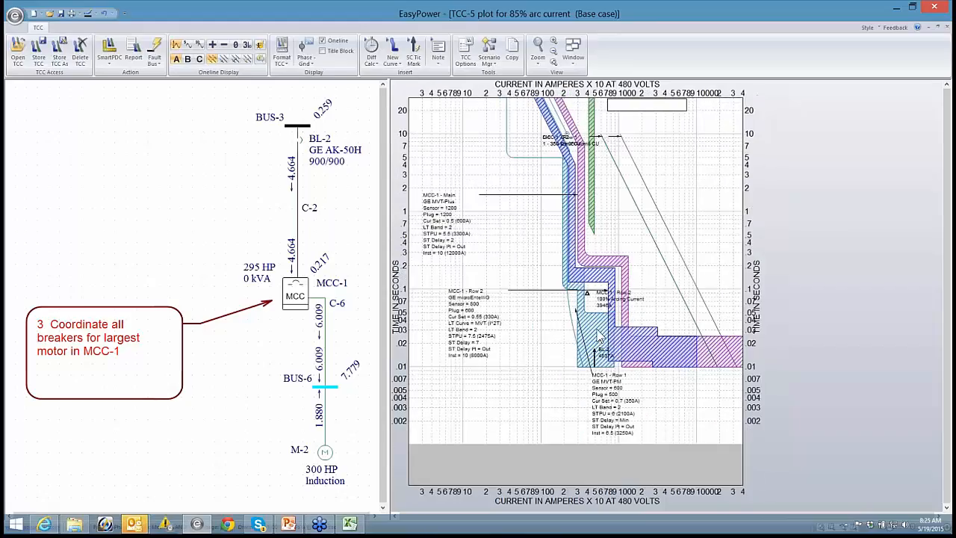
{"action": "left_click", "coordinate": [599, 336]}
Measure the time gap between the MCC-1 Main and MCC-1 Row 2 short-time bands near the arcing current tick mark
{"action": "left_click_drag", "start_coordinate": [500, 213], "coordinate": [526, 241]}
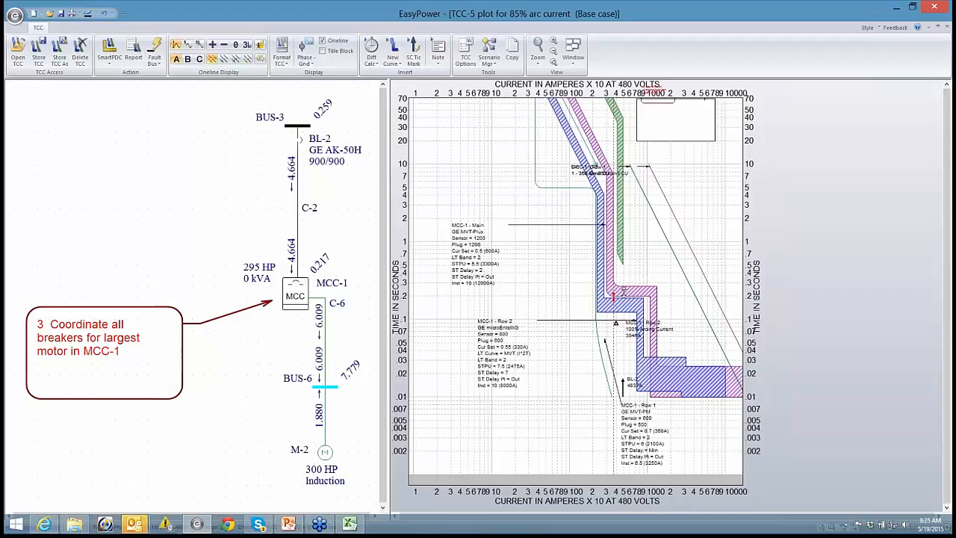
{"action": "left_click", "coordinate": [616, 297]}
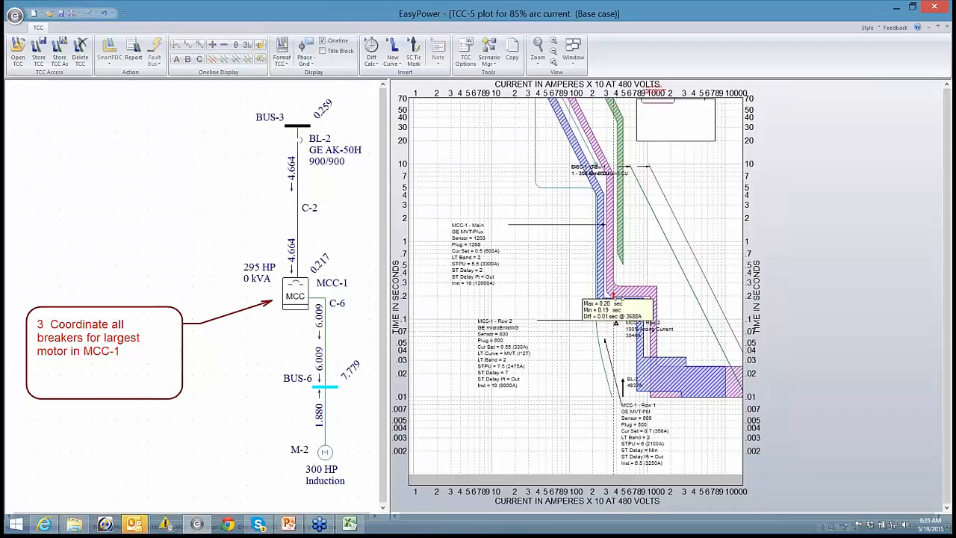
{"action": "left_click_drag", "start_coordinate": [617, 296], "coordinate": [616, 297]}
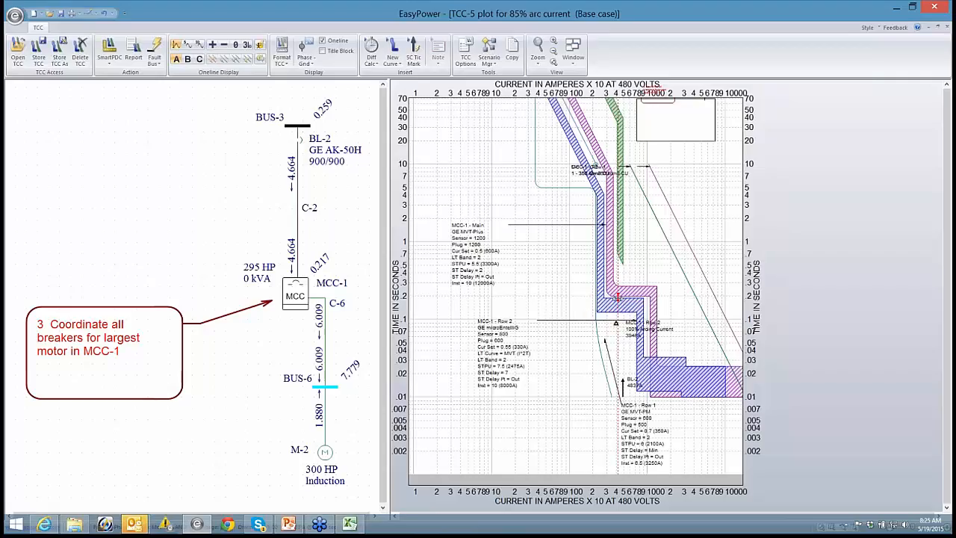
{"action": "scroll", "coordinate": [616, 297], "scroll_direction": "up", "scroll_amount": 3}
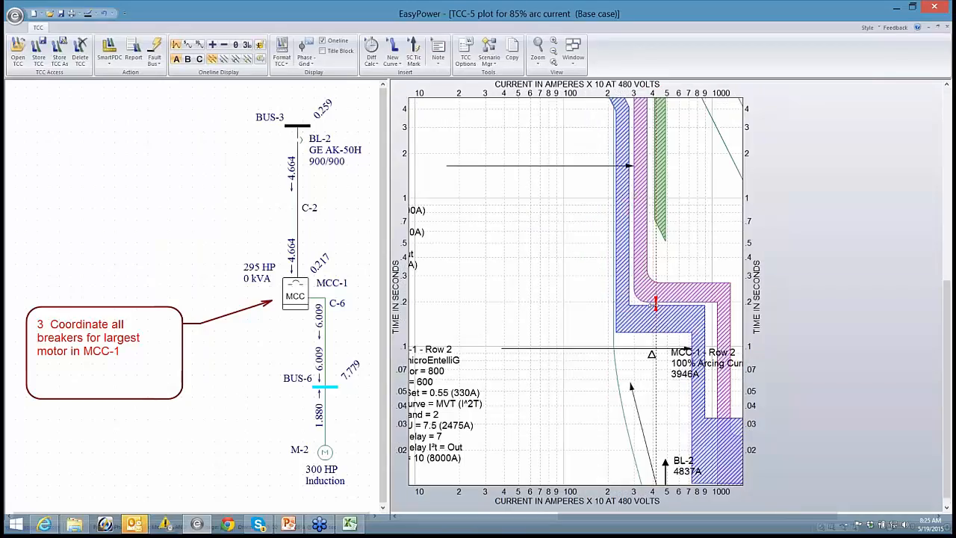
Align the time-difference marker with the MCC-1 Row 2 arcing current tick mark and open the stored MCC row one TCC
{"action": "left_click_drag", "start_coordinate": [656, 302], "coordinate": [652, 302]}
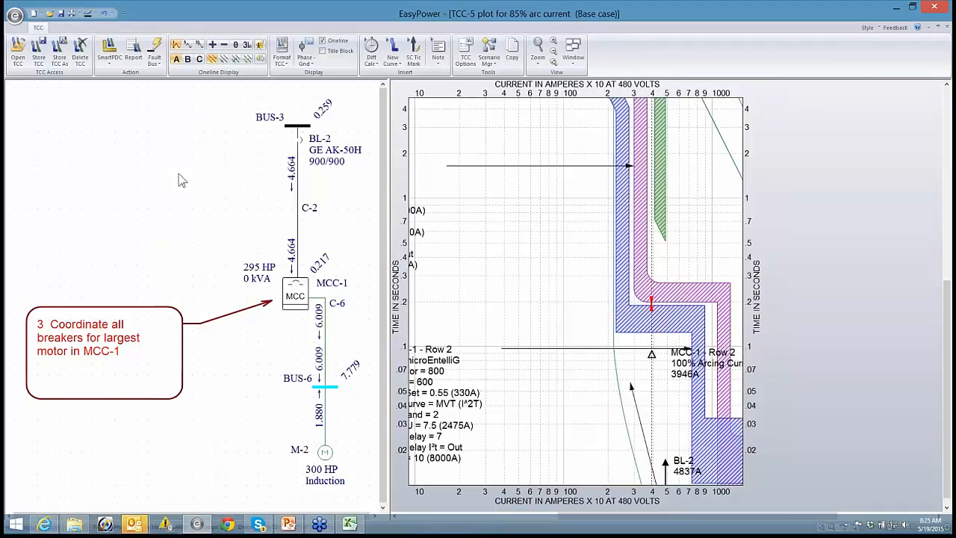
{"action": "left_click", "coordinate": [18, 54]}
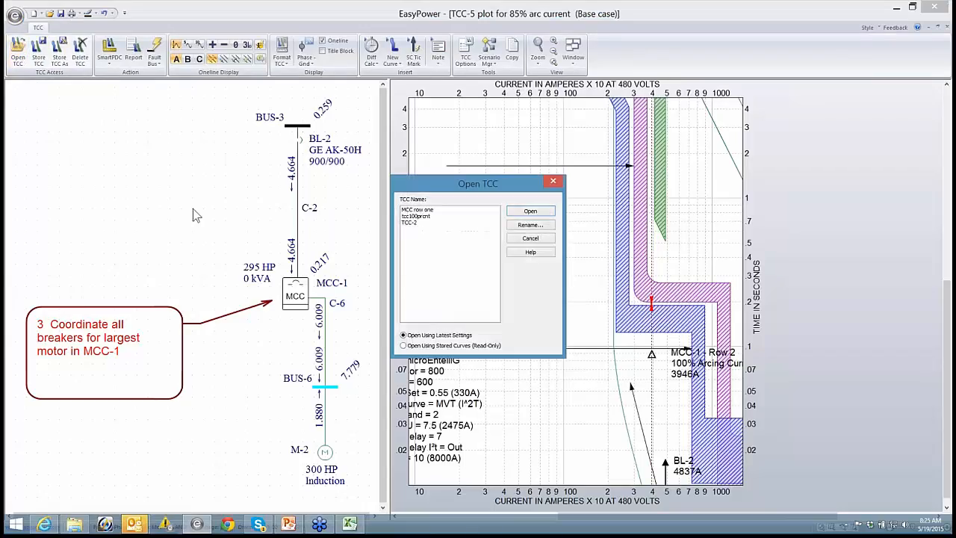
{"action": "left_click", "coordinate": [423, 211]}
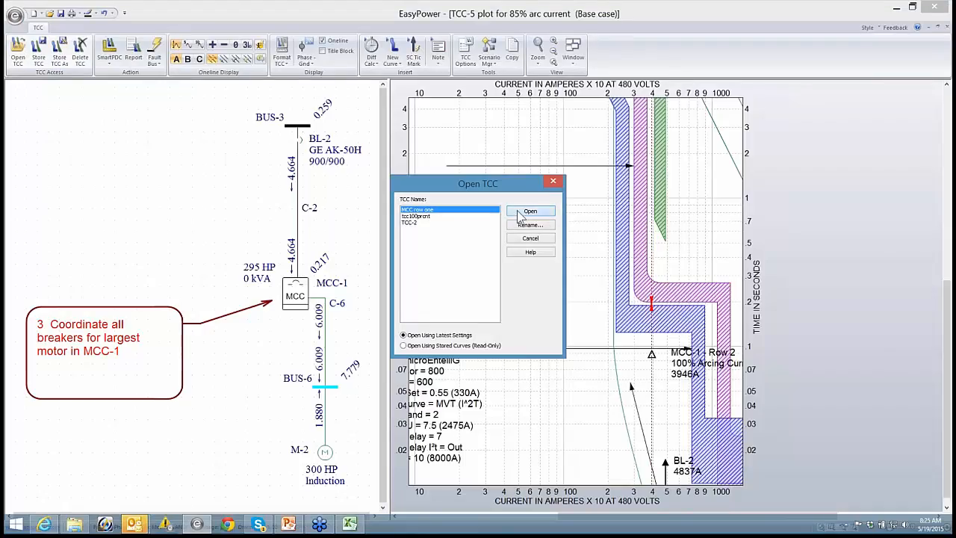
{"action": "left_click", "coordinate": [524, 212]}
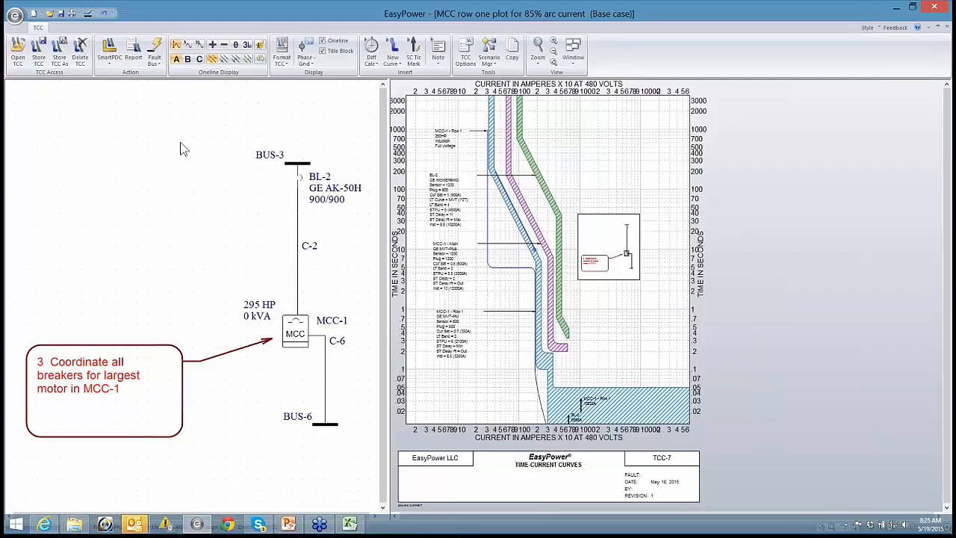
Close the MCC row one plot, and close the TCC-5 plot without storing its changes
{"action": "left_click", "coordinate": [14, 16]}
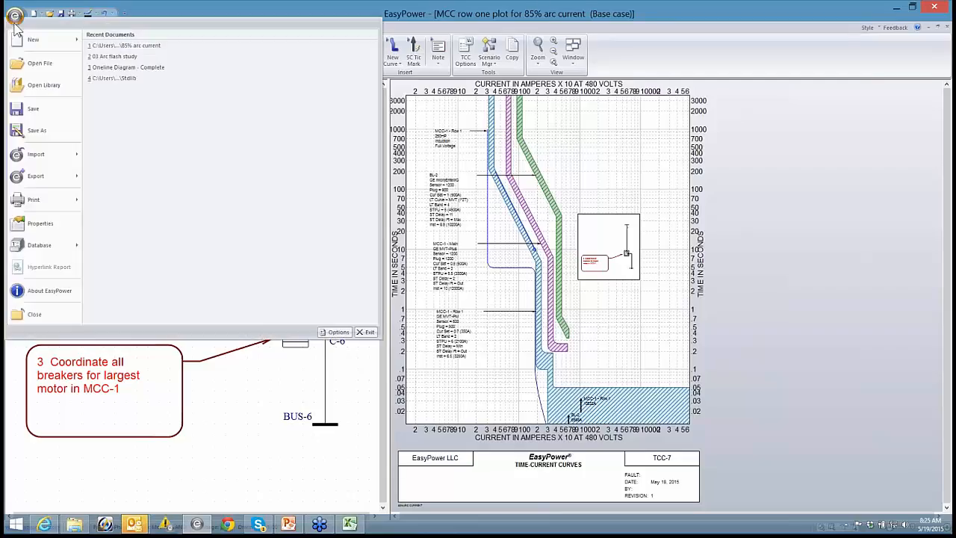
{"action": "left_click", "coordinate": [37, 315]}
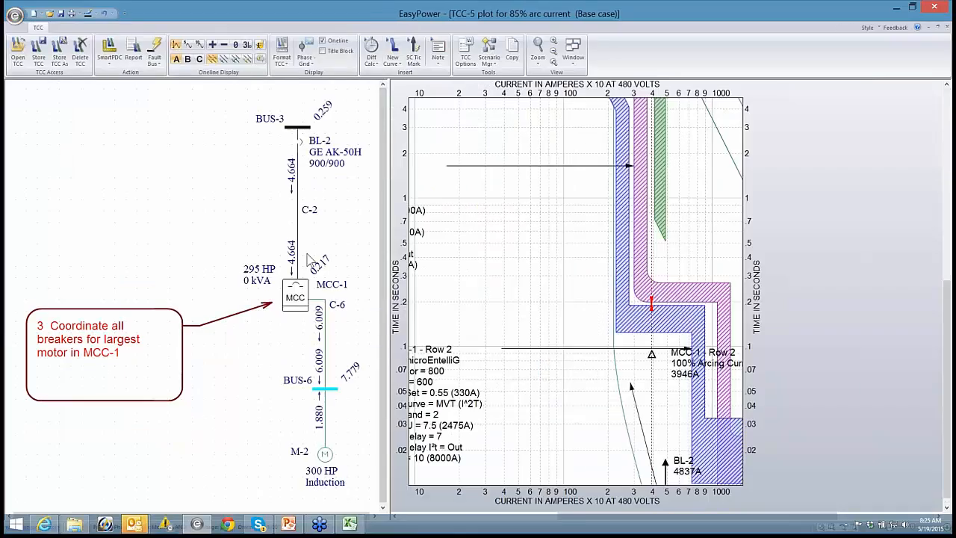
{"action": "left_click", "coordinate": [15, 16]}
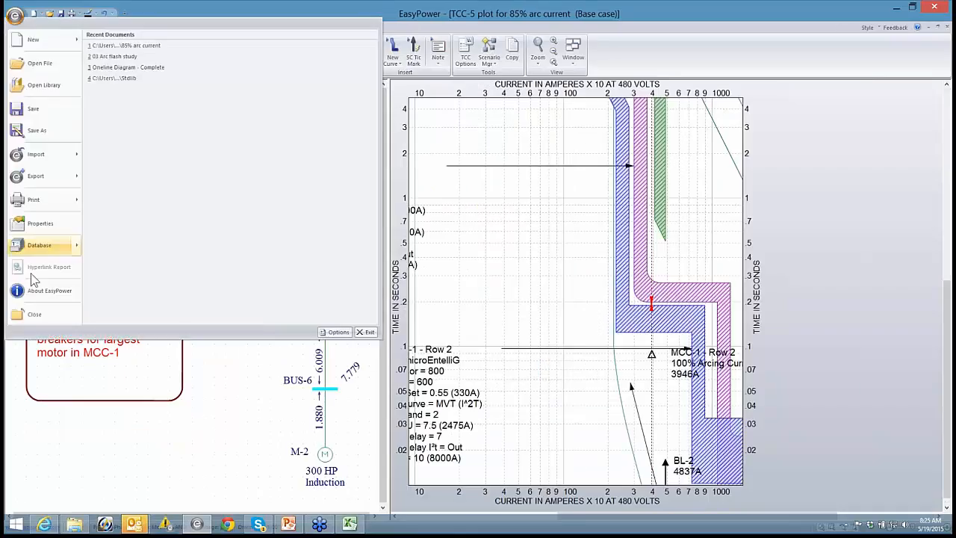
{"action": "left_click", "coordinate": [24, 314]}
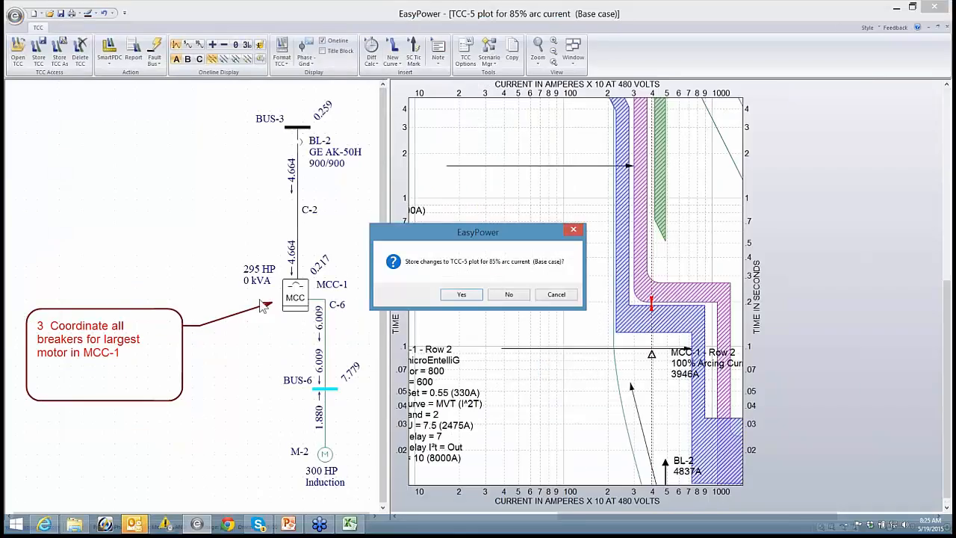
{"action": "left_click", "coordinate": [501, 295]}
Plot a new TCC of BL-3, cable C-5 and motor M-1, and move the BL-3 settings label away from the motor label
{"action": "scroll", "coordinate": [662, 316], "scroll_direction": "down", "scroll_amount": 2}
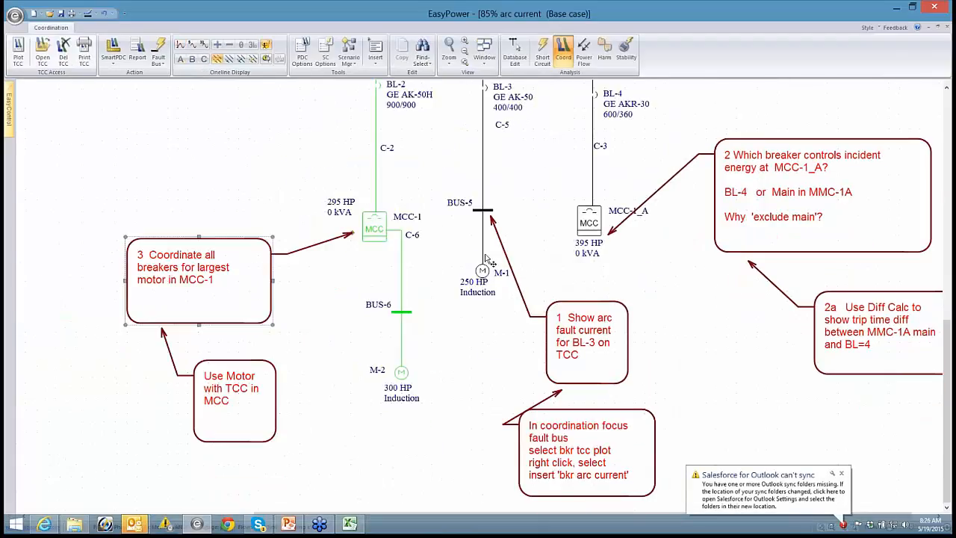
{"action": "scroll", "coordinate": [492, 351], "scroll_direction": "up", "scroll_amount": 2}
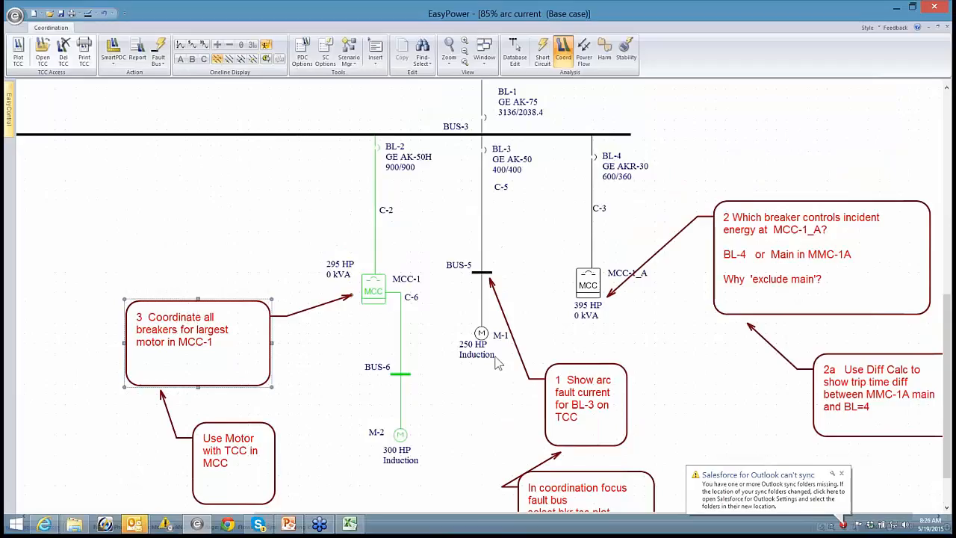
{"action": "scroll", "coordinate": [497, 355], "scroll_direction": "down", "scroll_amount": 4}
{"action": "scroll", "coordinate": [495, 345], "scroll_direction": "up", "scroll_amount": 3}
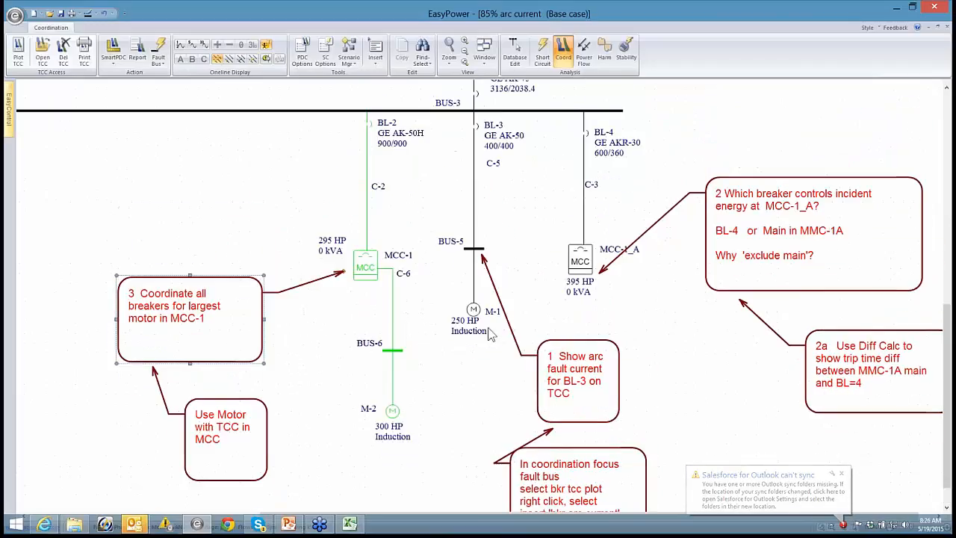
{"action": "left_click_drag", "start_coordinate": [494, 341], "coordinate": [449, 120]}
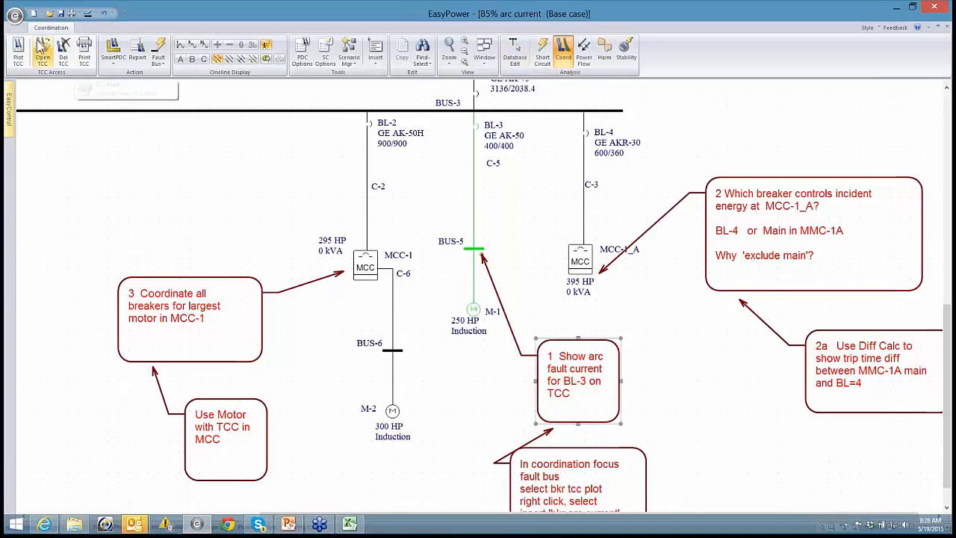
{"action": "left_click", "coordinate": [18, 57]}
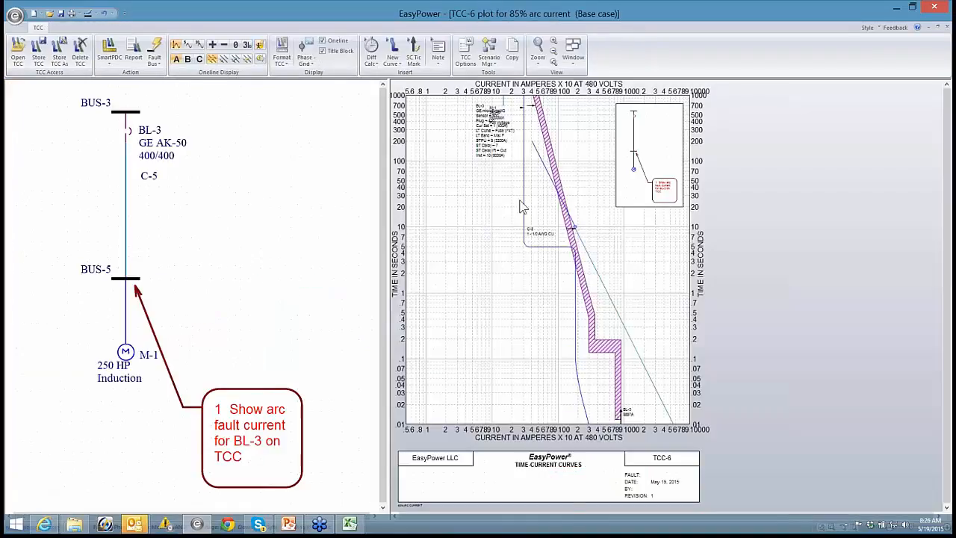
{"action": "left_click_drag", "start_coordinate": [468, 238], "coordinate": [466, 267]}
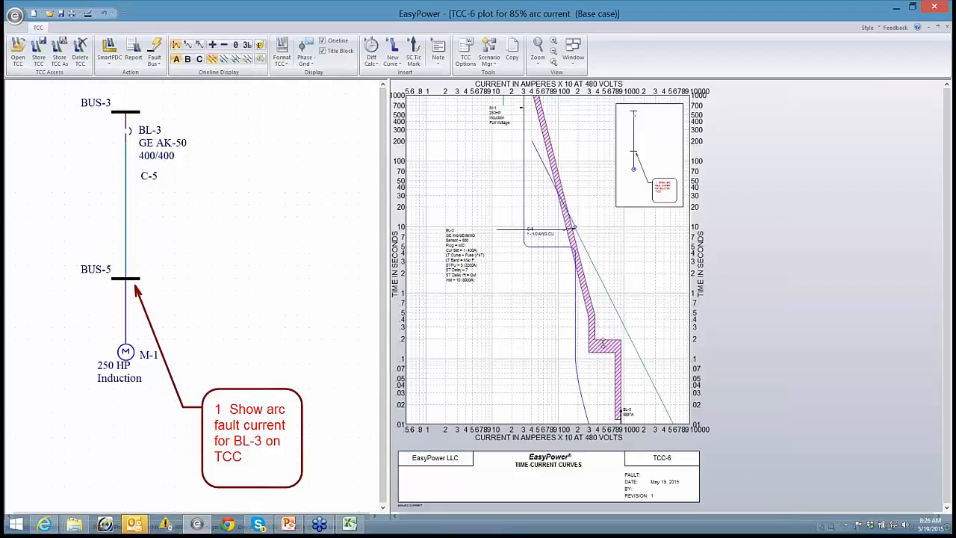
Set BL-3's TCC clipping to None in its short-circuit data
{"action": "double_click", "coordinate": [604, 342]}
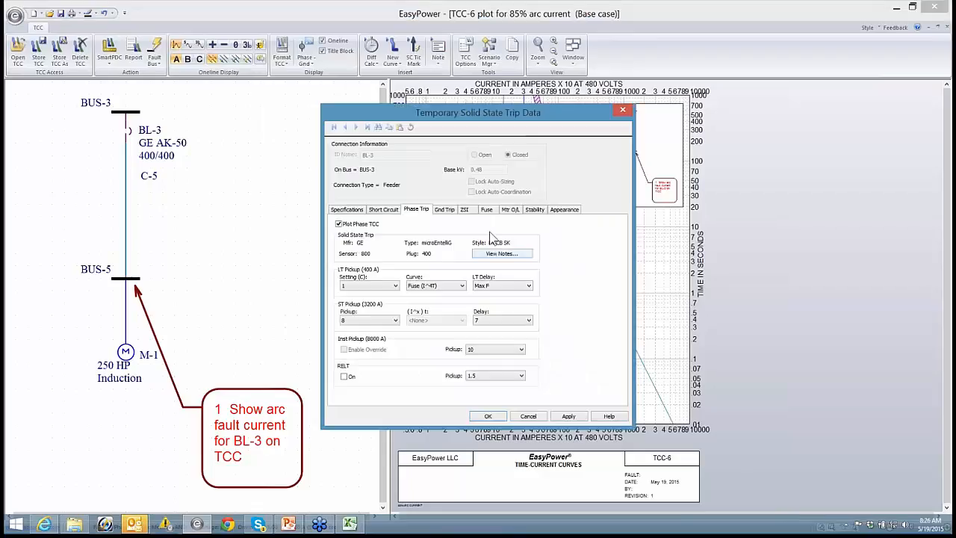
{"action": "left_click_drag", "start_coordinate": [447, 121], "coordinate": [279, 120]}
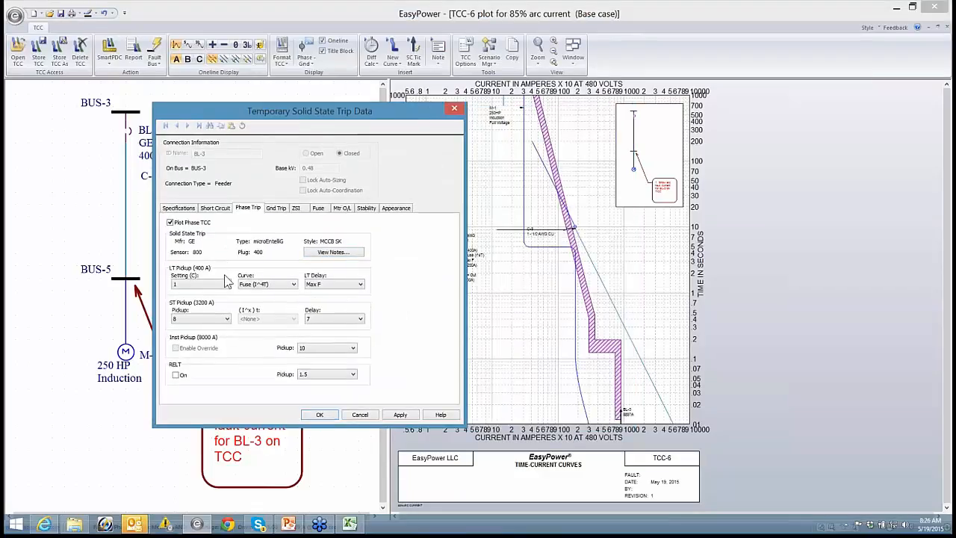
{"action": "left_click", "coordinate": [217, 209]}
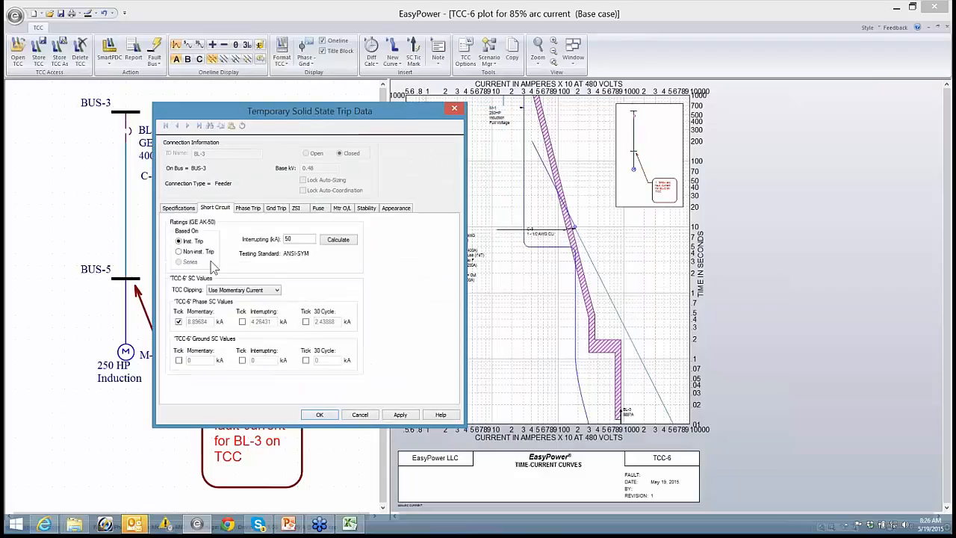
{"action": "left_click", "coordinate": [277, 291]}
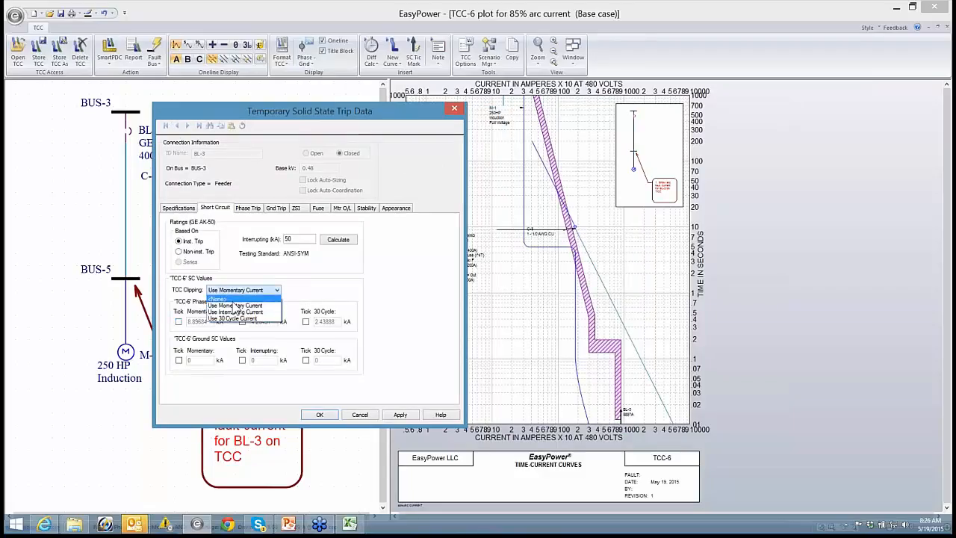
{"action": "left_click", "coordinate": [236, 312]}
{"action": "left_click", "coordinate": [401, 415]}
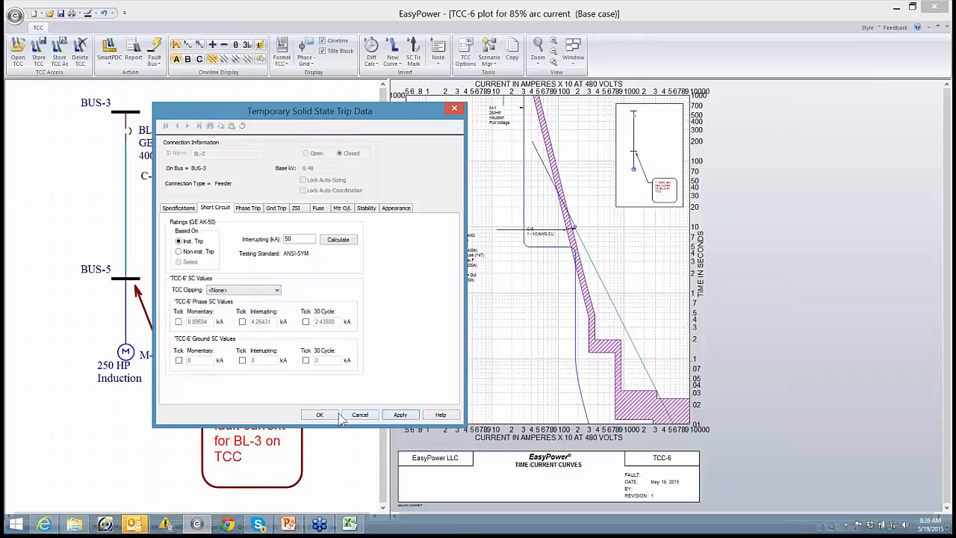
{"action": "left_click", "coordinate": [320, 415]}
Hide the title block on the TCC-6 plot
{"action": "left_click_drag", "start_coordinate": [483, 373], "coordinate": [438, 272]}
{"action": "scroll", "coordinate": [498, 306], "scroll_direction": "up", "scroll_amount": 2}
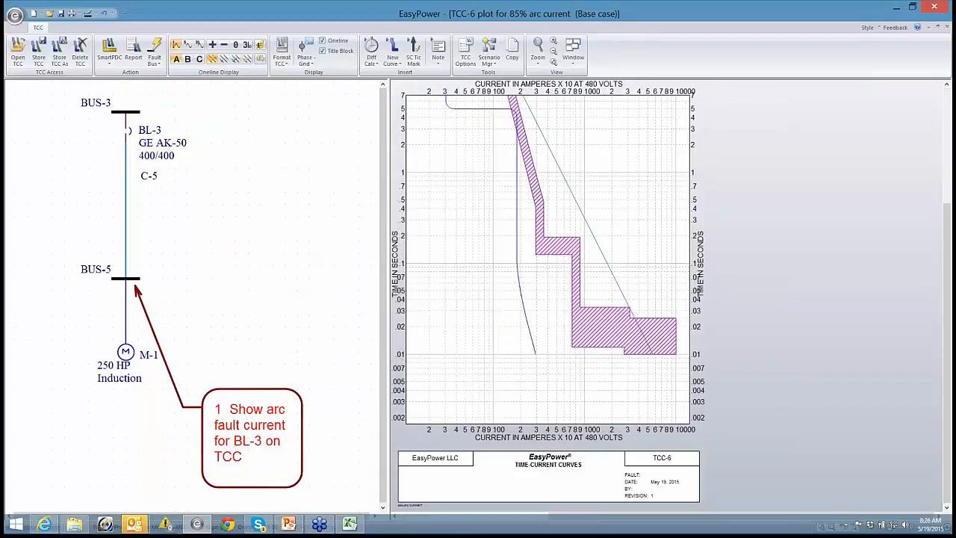
{"action": "left_click", "coordinate": [323, 51]}
Try to insert an arcing current tick mark for the BL-3 curve
{"action": "right_click", "coordinate": [629, 362]}
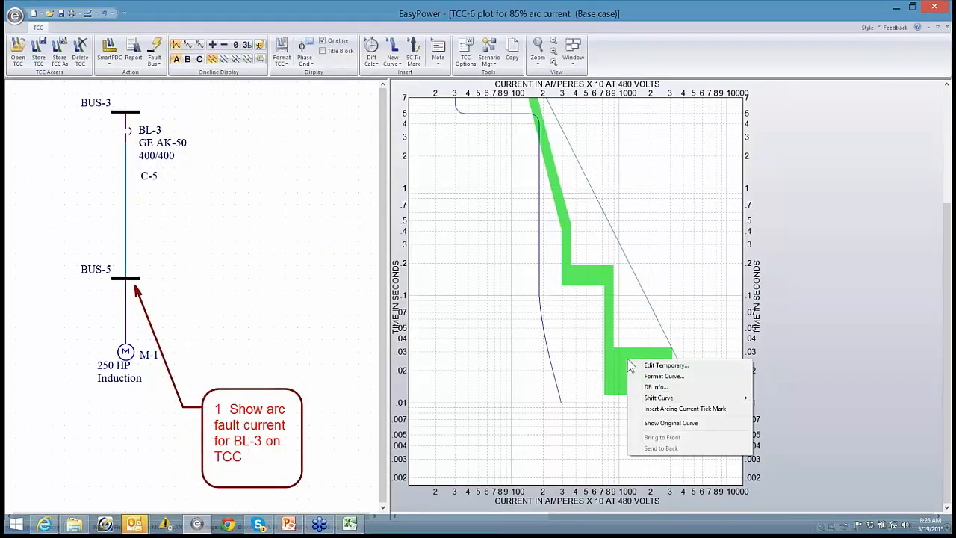
{"action": "left_click", "coordinate": [653, 408]}
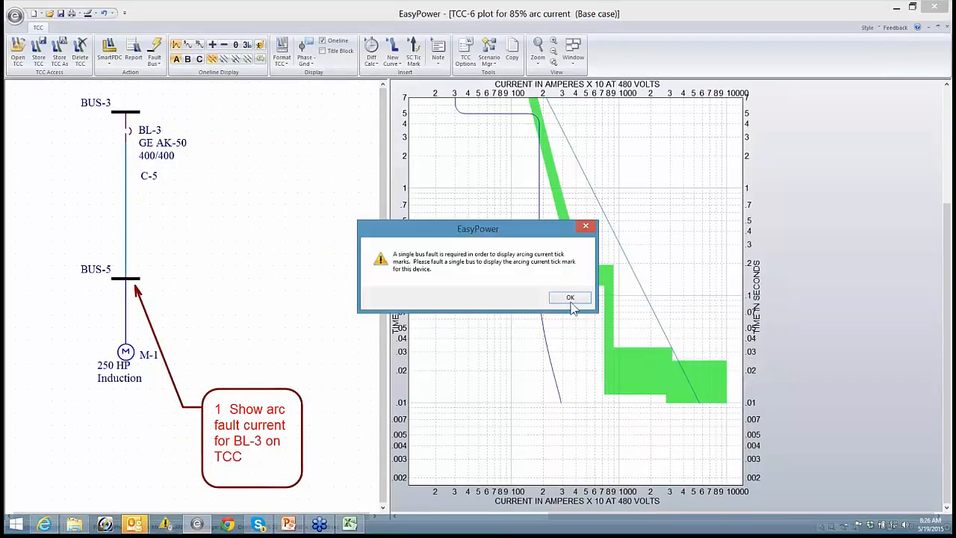
{"action": "left_click", "coordinate": [569, 297]}
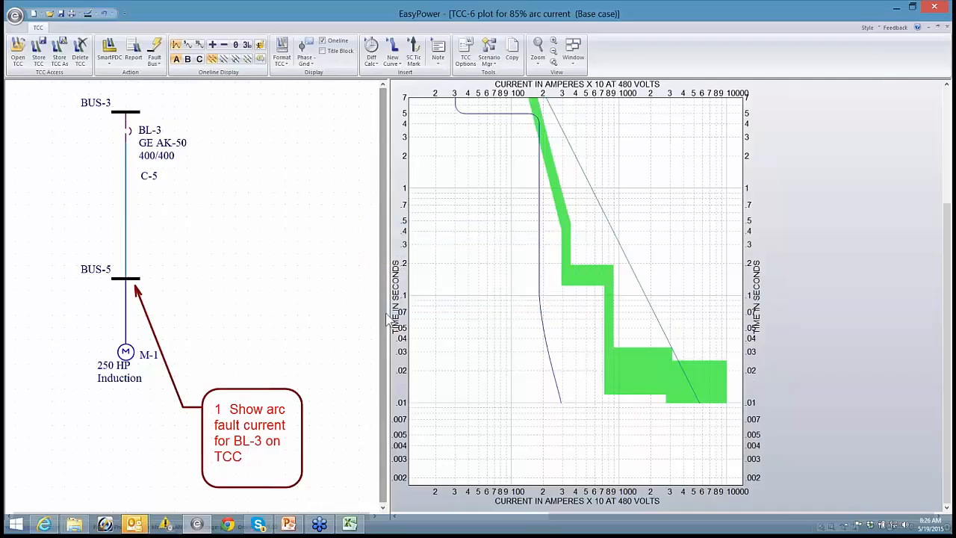
{"action": "right_click", "coordinate": [617, 373]}
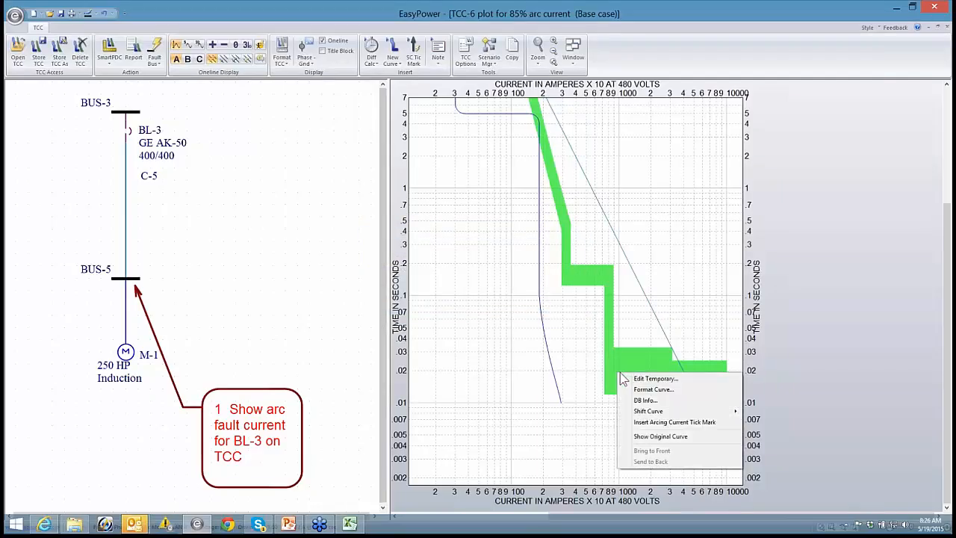
{"action": "left_click", "coordinate": [646, 423]}
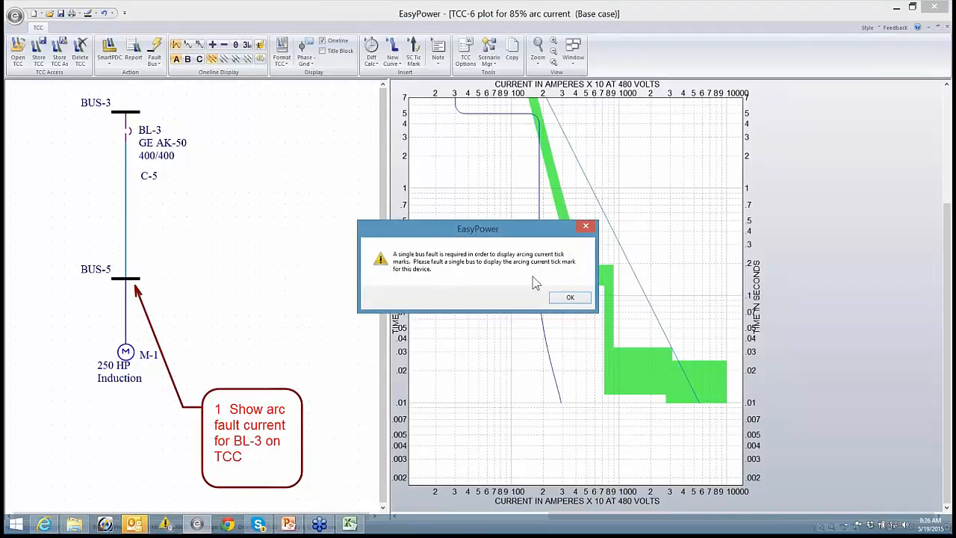
{"action": "left_click", "coordinate": [569, 298]}
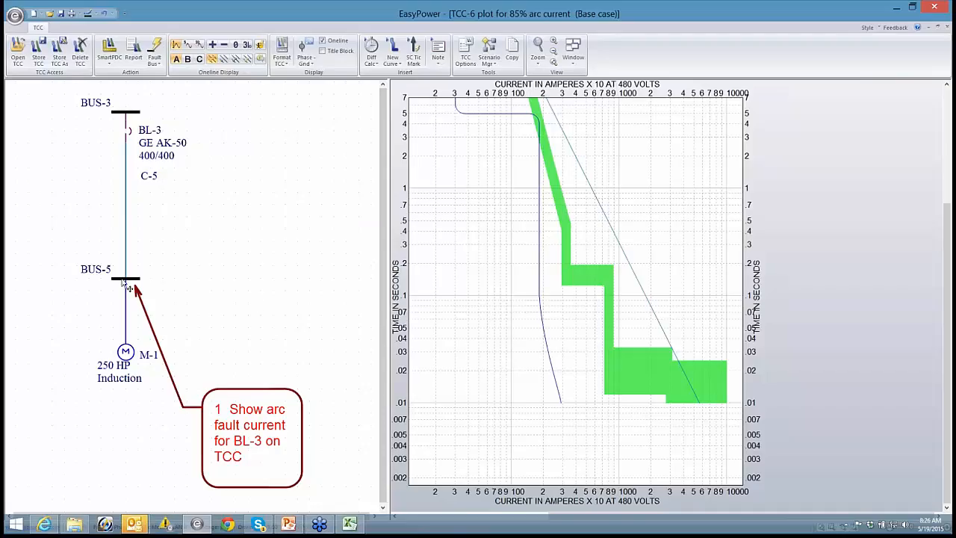
Fault BUS-5 and place BL-3's 100% arcing current tick mark just below the short-time band
{"action": "left_click", "coordinate": [131, 279]}
{"action": "left_click", "coordinate": [155, 57]}
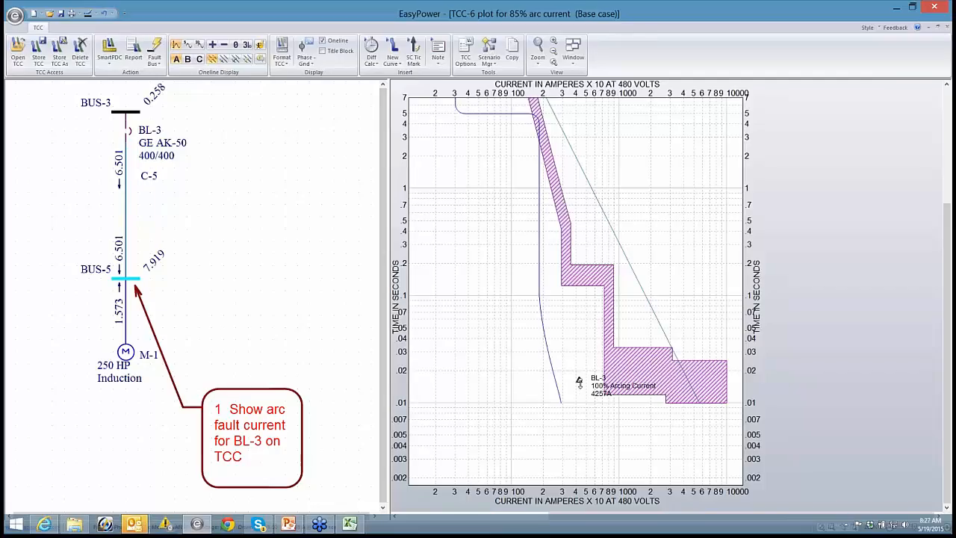
{"action": "left_click_drag", "start_coordinate": [579, 382], "coordinate": [579, 302]}
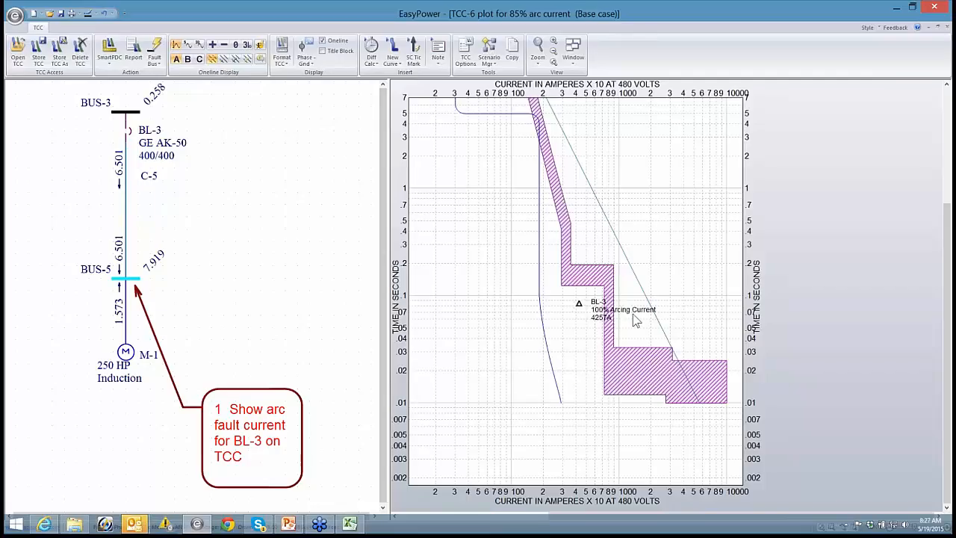
Display the arc flash results on the one-line and move the BUS-5 result text up, clear of the bus name
{"action": "left_click", "coordinate": [259, 47]}
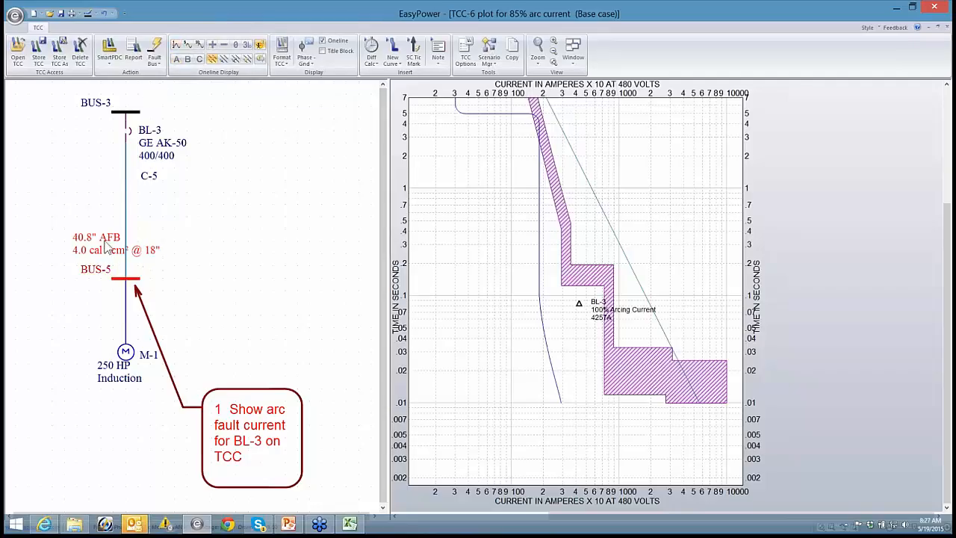
{"action": "left_click_drag", "start_coordinate": [85, 239], "coordinate": [73, 215]}
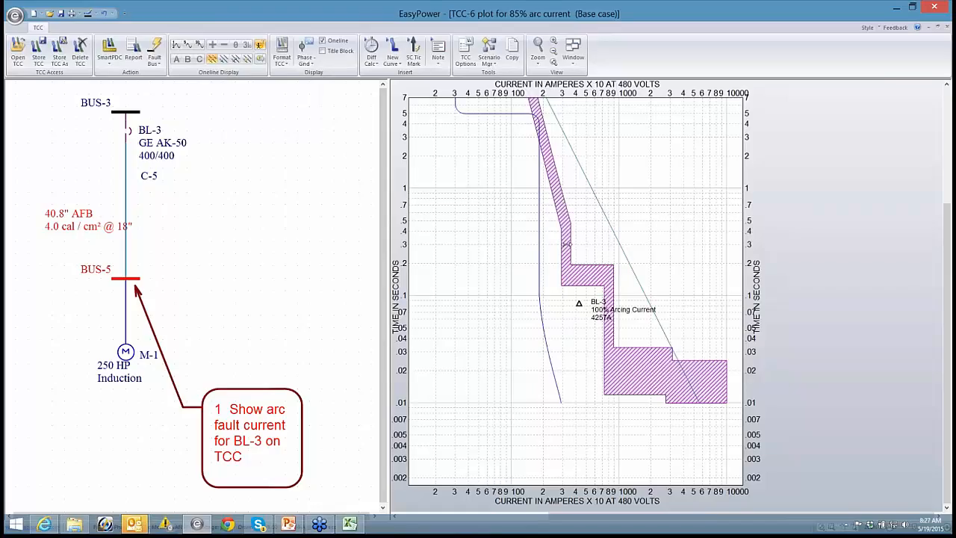
Raise BL-3's short-time pickup slightly by shifting the vertical short-time section of its curve on the plot
{"action": "left_click", "coordinate": [571, 243]}
{"action": "left_click_drag", "start_coordinate": [572, 243], "coordinate": [565, 258]}
{"action": "scroll", "coordinate": [571, 260], "scroll_direction": "up", "scroll_amount": 3}
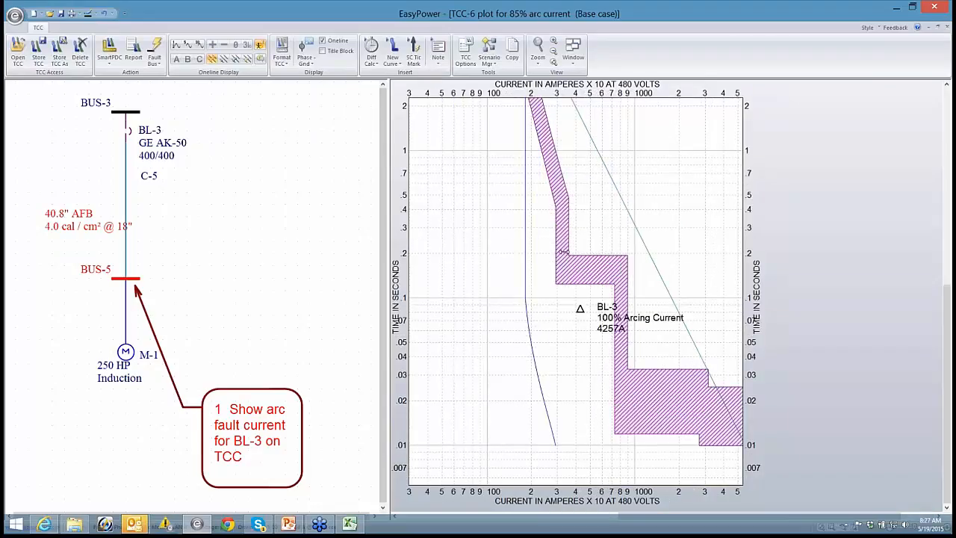
{"action": "left_click_drag", "start_coordinate": [566, 252], "coordinate": [576, 250]}
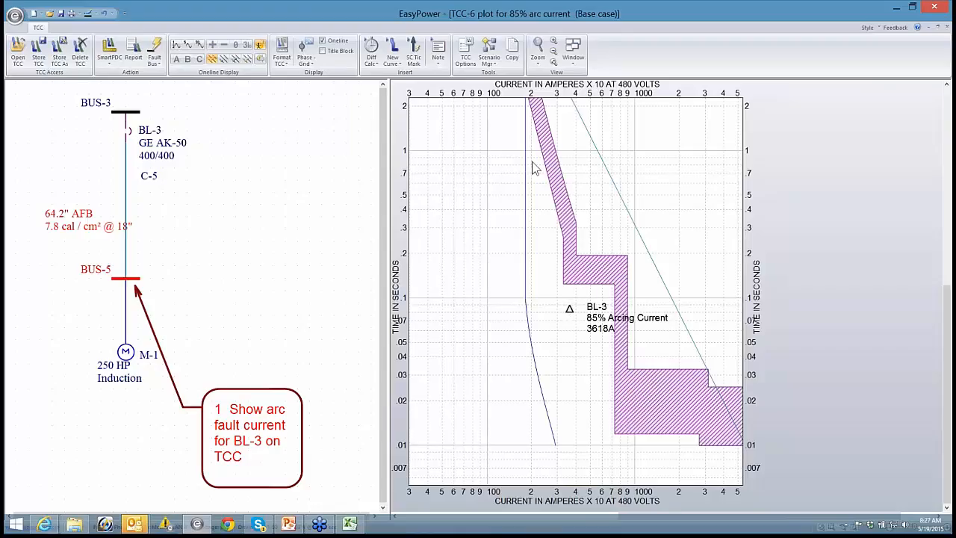
Move BL-3's 85% arcing current tick mark up to the lower edge of the short-time band
{"action": "left_click_drag", "start_coordinate": [530, 156], "coordinate": [511, 189]}
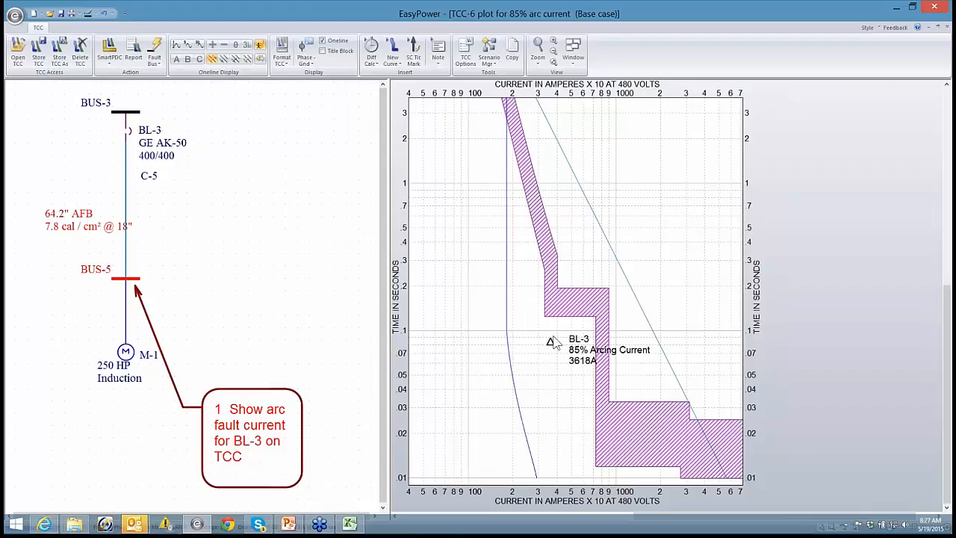
{"action": "mouse_move", "coordinate": [550, 342]}
{"action": "left_mouse_down"}
{"action": "mouse_move", "coordinate": [549, 223]}
{"action": "mouse_move", "coordinate": [557, 338]}
{"action": "left_mouse_up"}
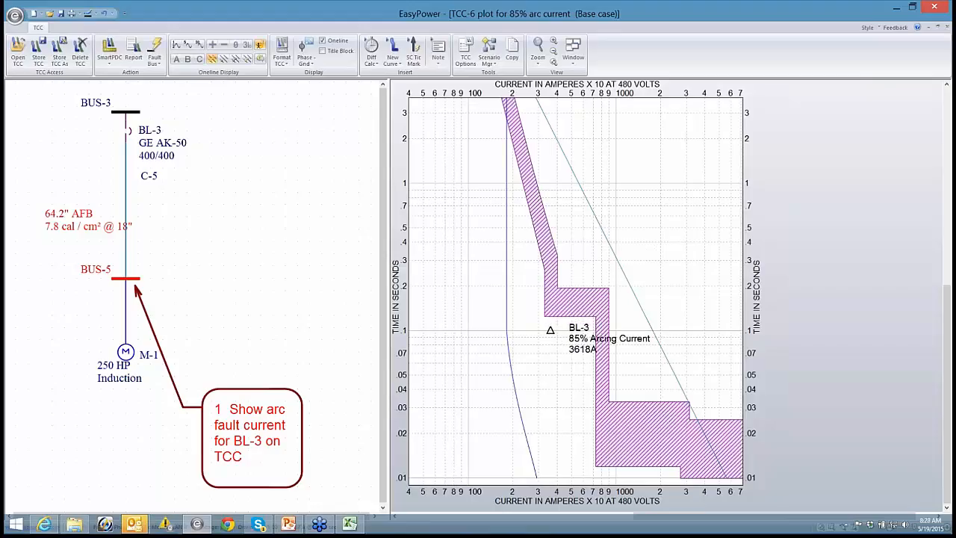
{"action": "left_click_drag", "start_coordinate": [550, 332], "coordinate": [550, 322]}
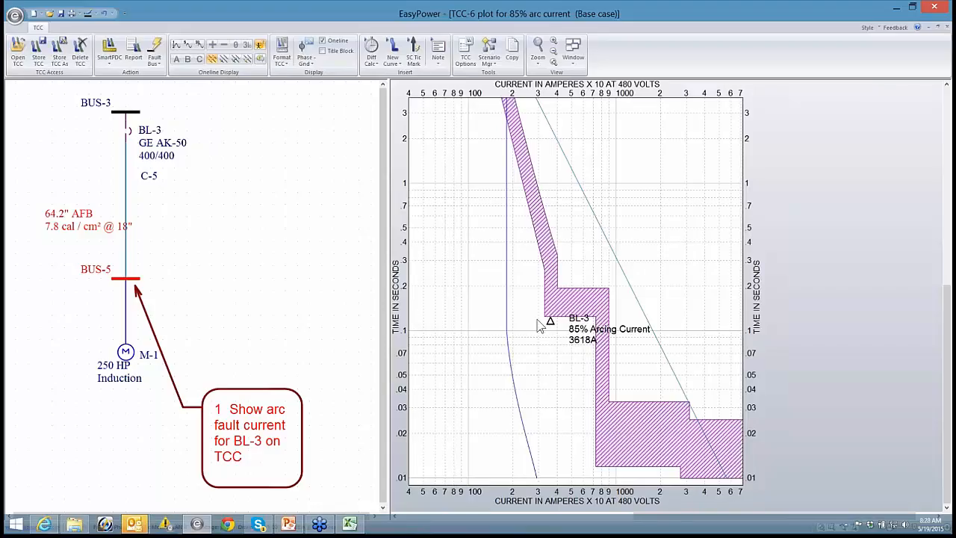
Move BL-3's 85% arcing current tick mark up into the long-time band and back to the short-time band's lower edge
{"action": "left_click_drag", "start_coordinate": [550, 322], "coordinate": [550, 231]}
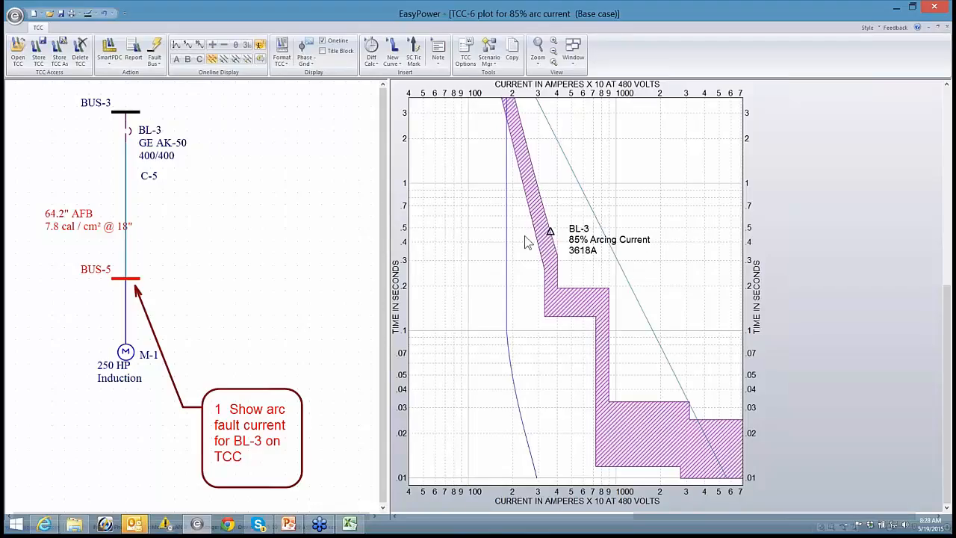
{"action": "left_click_drag", "start_coordinate": [550, 232], "coordinate": [554, 321]}
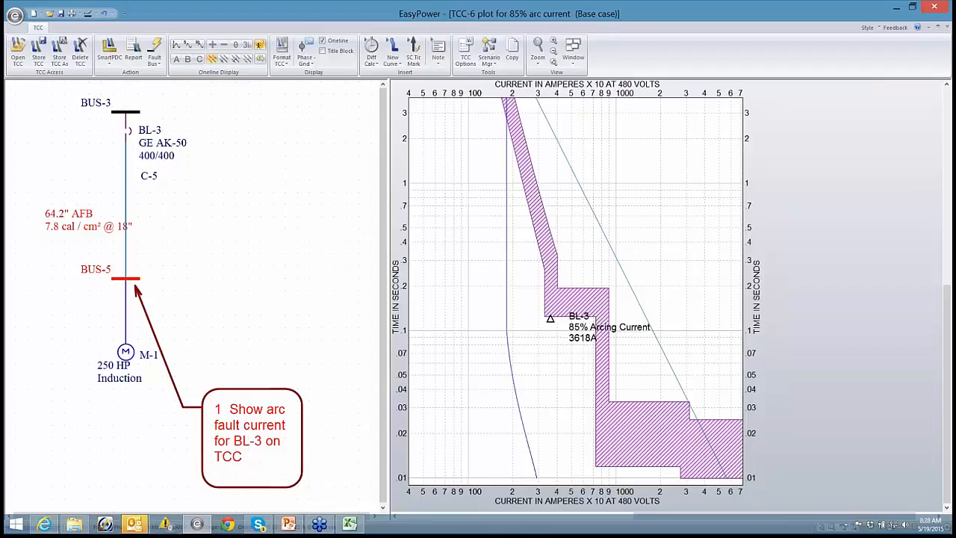
Lower BL-3's short-time pickup slightly by shifting its vertical section, and move the 100% arcing current tick mark below the short-time band
{"action": "left_click_drag", "start_coordinate": [550, 278], "coordinate": [542, 278]}
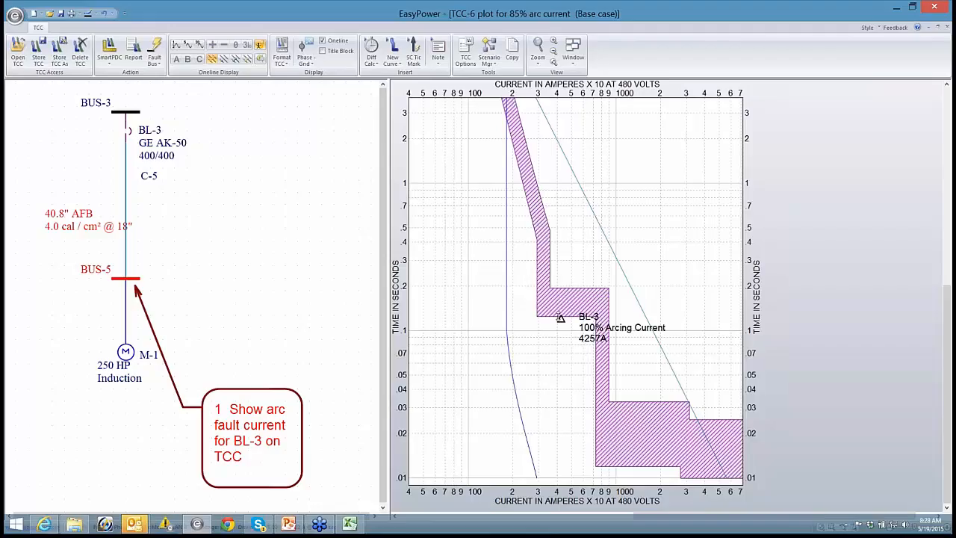
{"action": "mouse_move", "coordinate": [561, 320]}
{"action": "left_click_drag", "start_coordinate": [561, 318], "coordinate": [559, 285]}
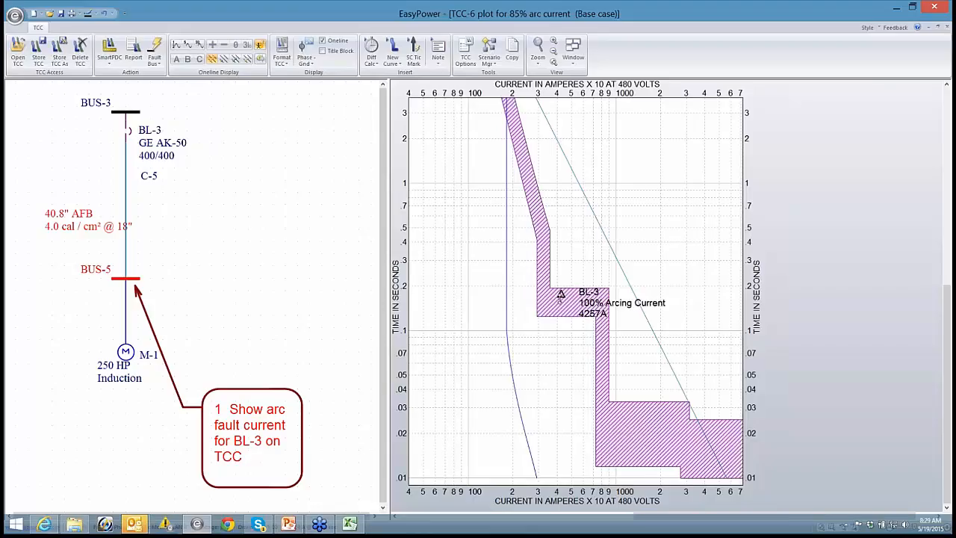
{"action": "left_click_drag", "start_coordinate": [560, 296], "coordinate": [559, 396]}
{"action": "scroll", "coordinate": [561, 351], "scroll_direction": "down", "scroll_amount": 2}
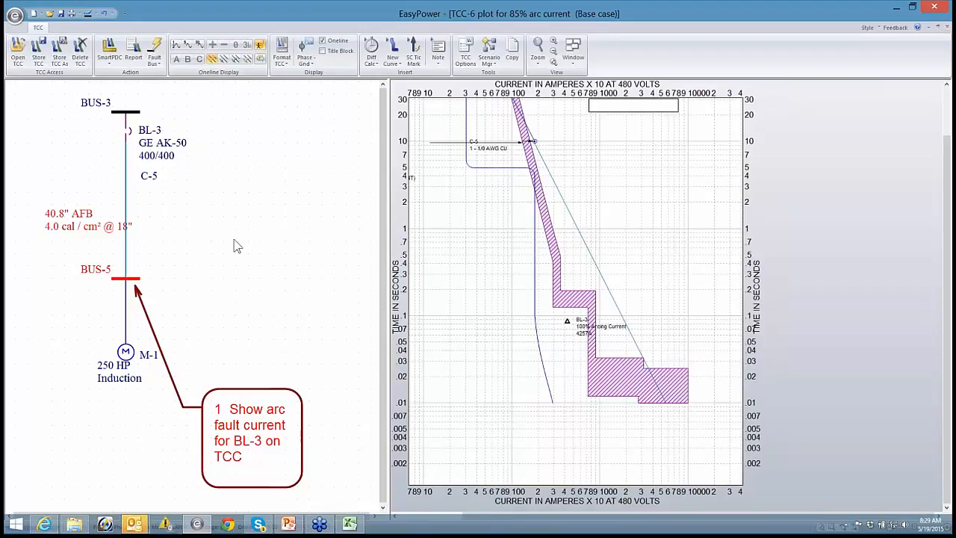
Close the TCC-6 plot without storing its changes and return to the full one-line
{"action": "left_click_drag", "start_coordinate": [208, 268], "coordinate": [229, 241]}
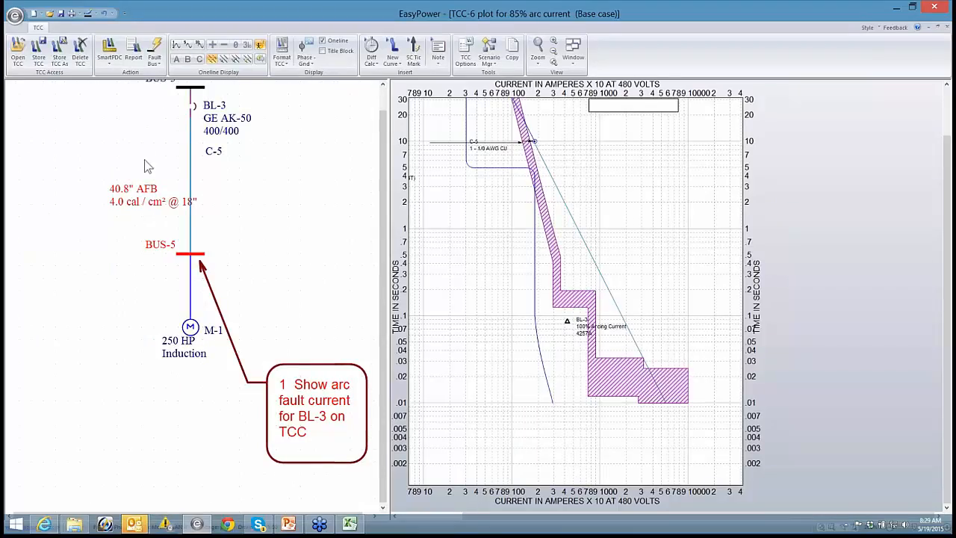
{"action": "left_click_drag", "start_coordinate": [154, 145], "coordinate": [128, 219]}
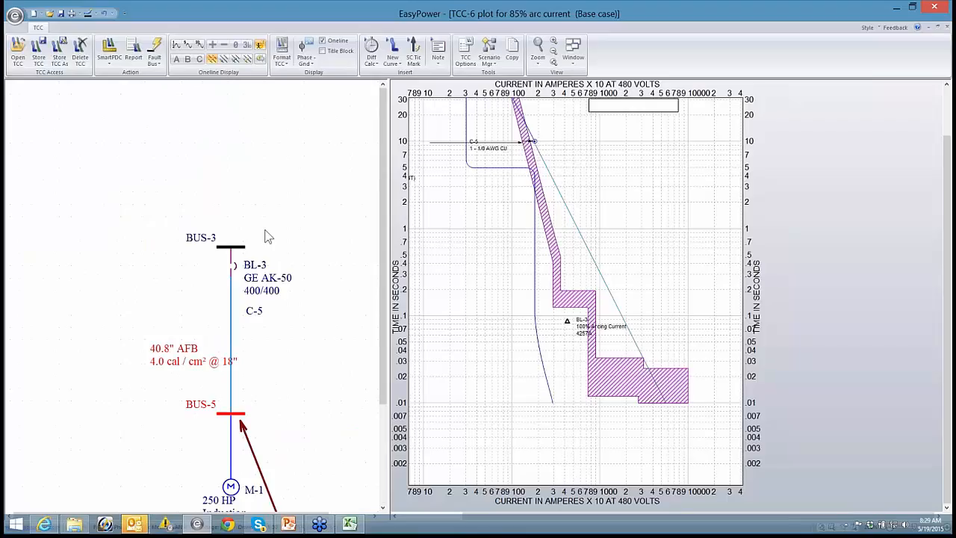
{"action": "left_click", "coordinate": [15, 15]}
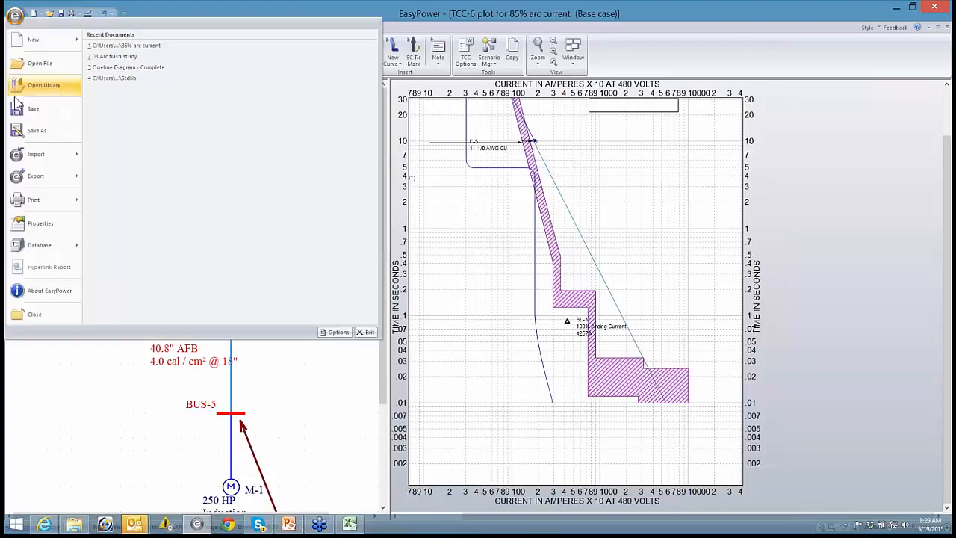
{"action": "left_click", "coordinate": [29, 313]}
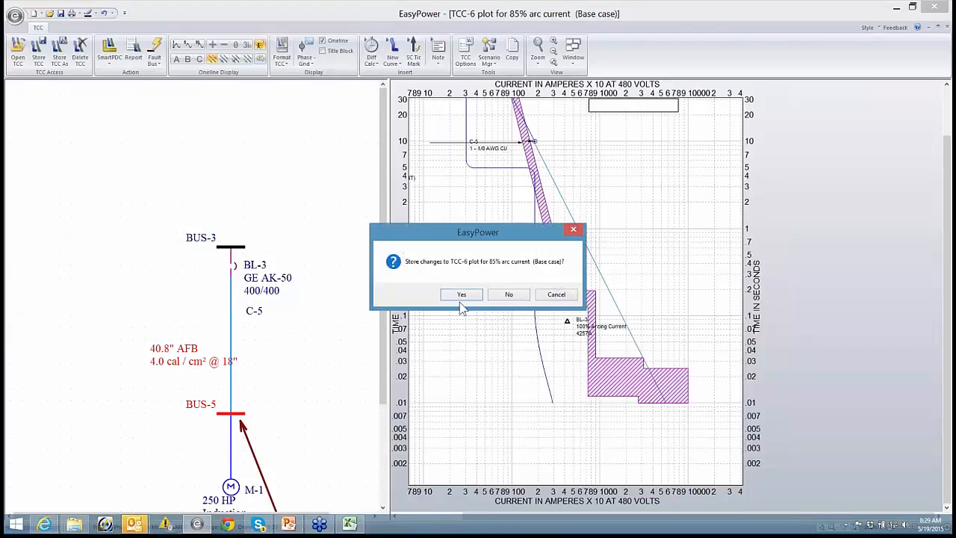
{"action": "left_click", "coordinate": [508, 296]}
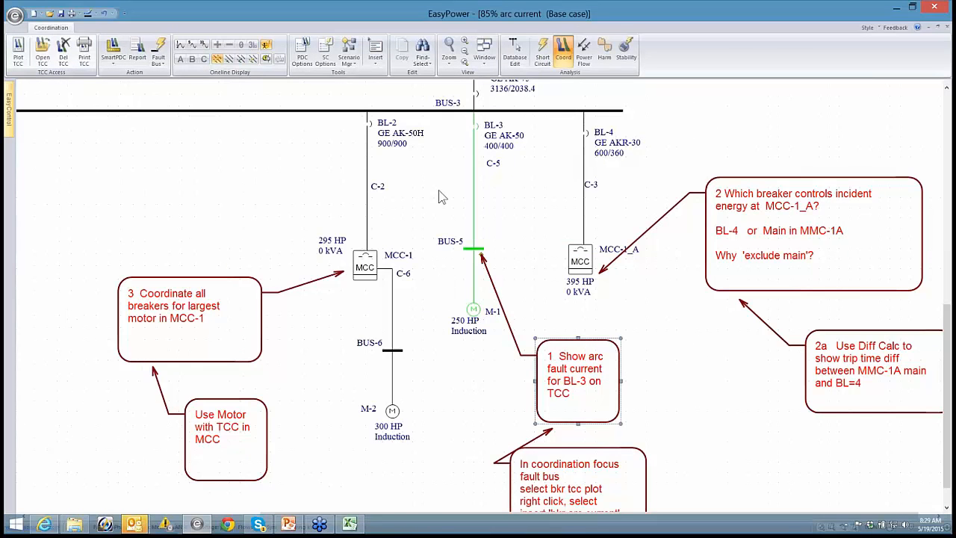
Plot a new TCC of the equipment path from BUS-1 down to BUS-5 and move BL-3's settings label down beside its short-time band
{"action": "scroll", "coordinate": [458, 350], "scroll_direction": "up", "scroll_amount": 3}
{"action": "scroll", "coordinate": [458, 350], "scroll_direction": "down", "scroll_amount": 2}
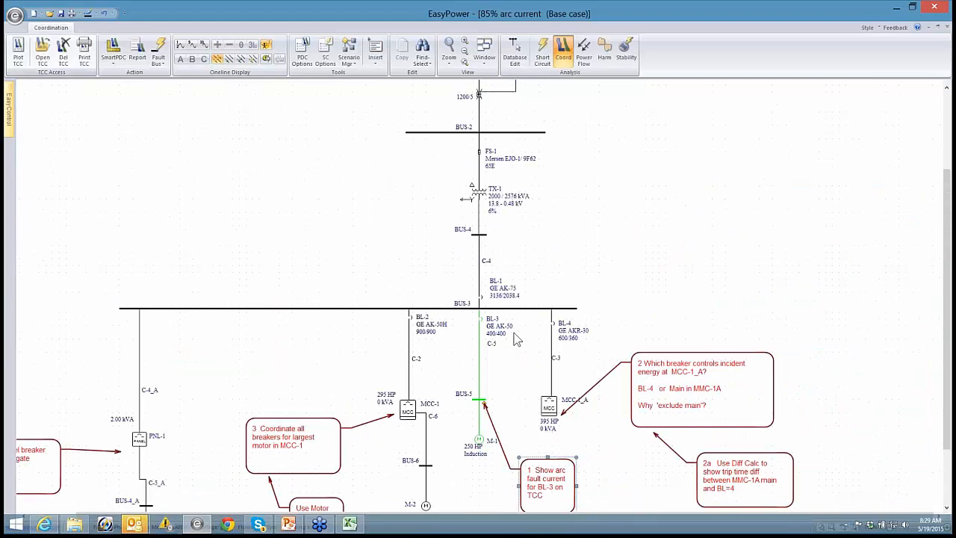
{"action": "left_click_drag", "start_coordinate": [523, 337], "coordinate": [403, 139]}
{"action": "scroll", "coordinate": [490, 388], "scroll_direction": "up", "scroll_amount": 3}
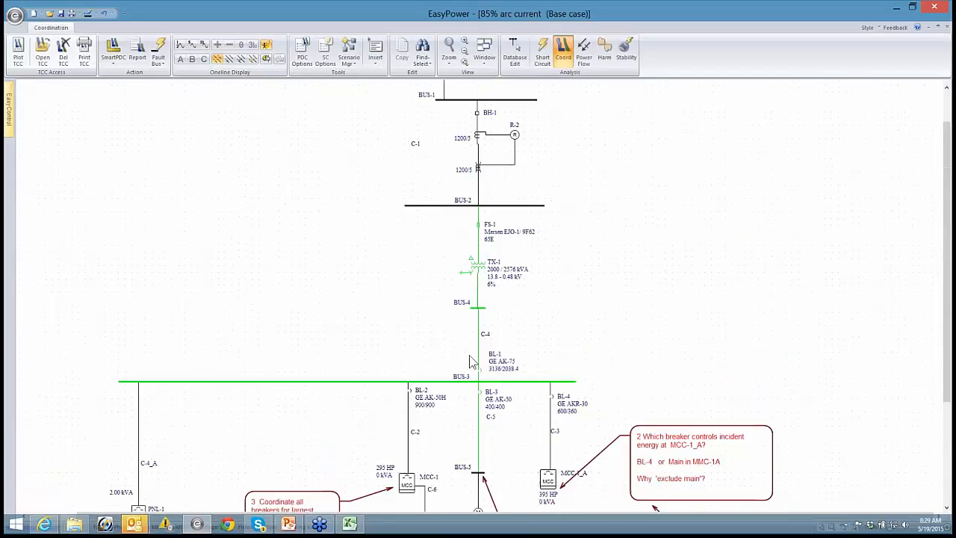
{"action": "left_click_drag", "start_coordinate": [521, 406], "coordinate": [441, 114]}
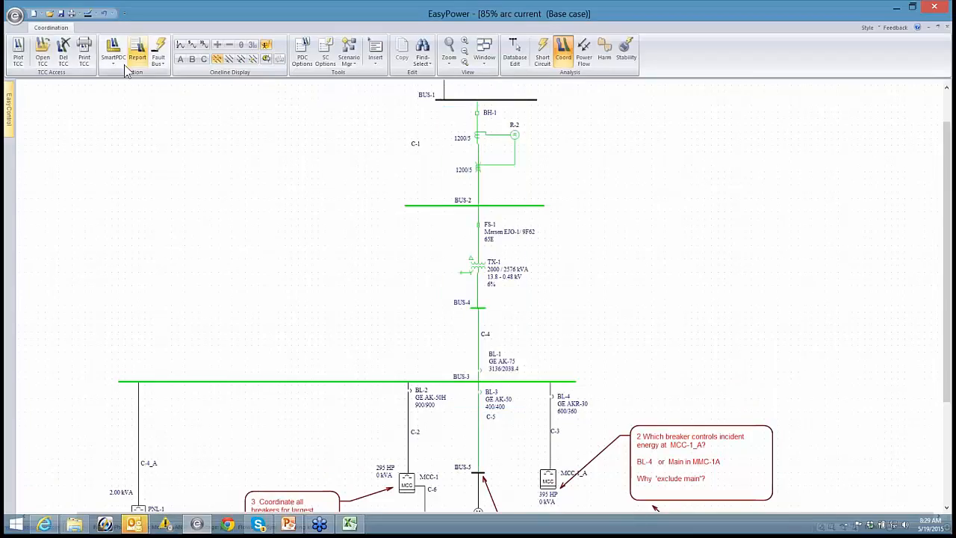
{"action": "left_click", "coordinate": [18, 50]}
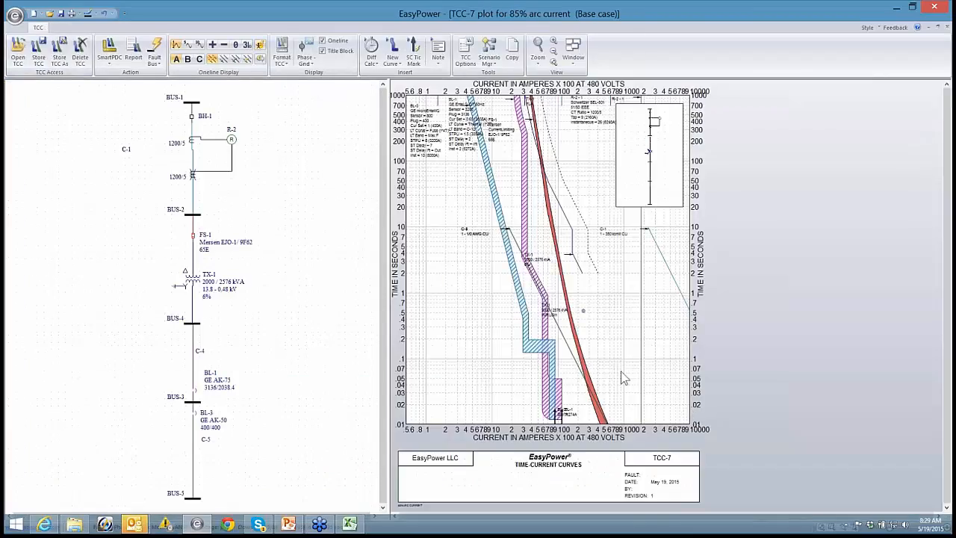
{"action": "left_click_drag", "start_coordinate": [427, 143], "coordinate": [447, 383]}
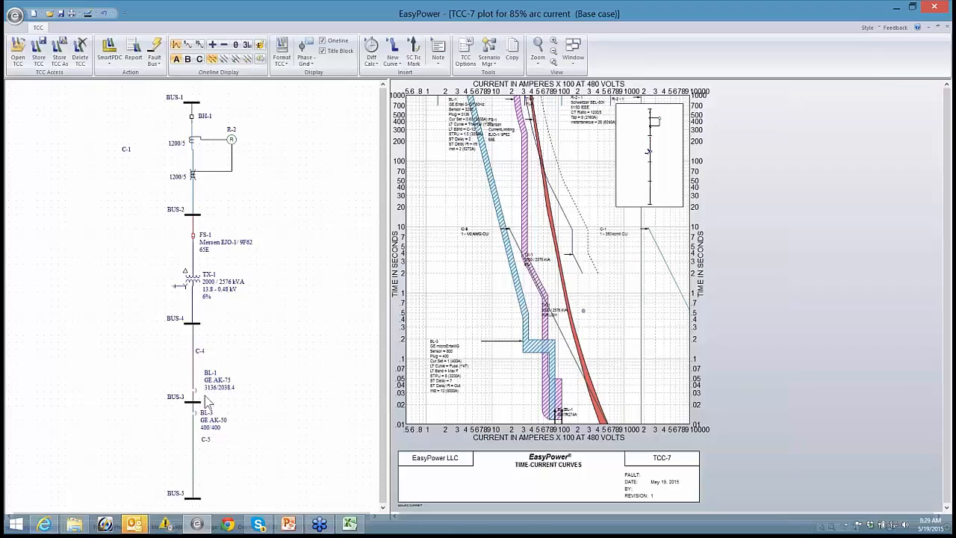
Fault BUS-5, insert BL-3's 100% arcing current tick mark, and place it at the lower edge of the short-time band
{"action": "left_click", "coordinate": [195, 501]}
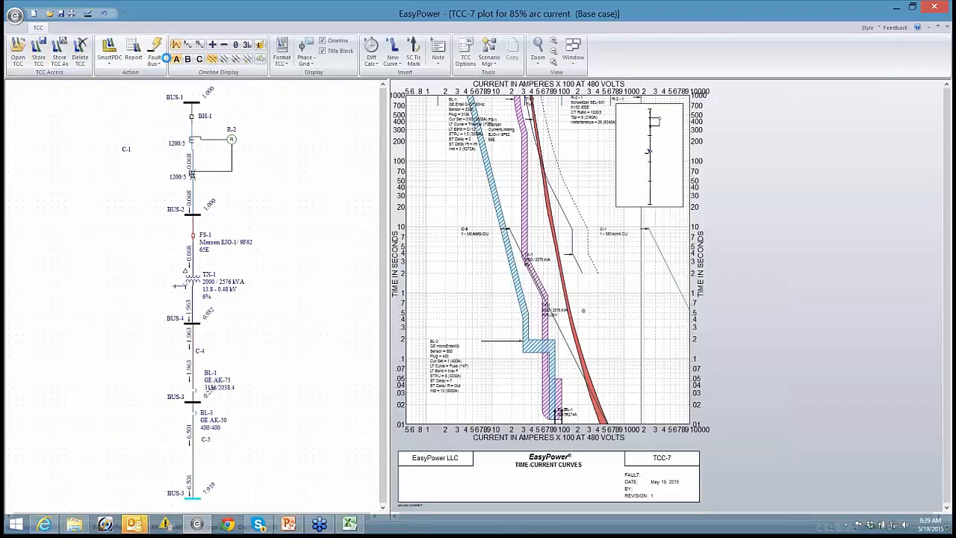
{"action": "left_click", "coordinate": [155, 48]}
{"action": "left_click", "coordinate": [535, 345]}
{"action": "right_click", "coordinate": [535, 346]}
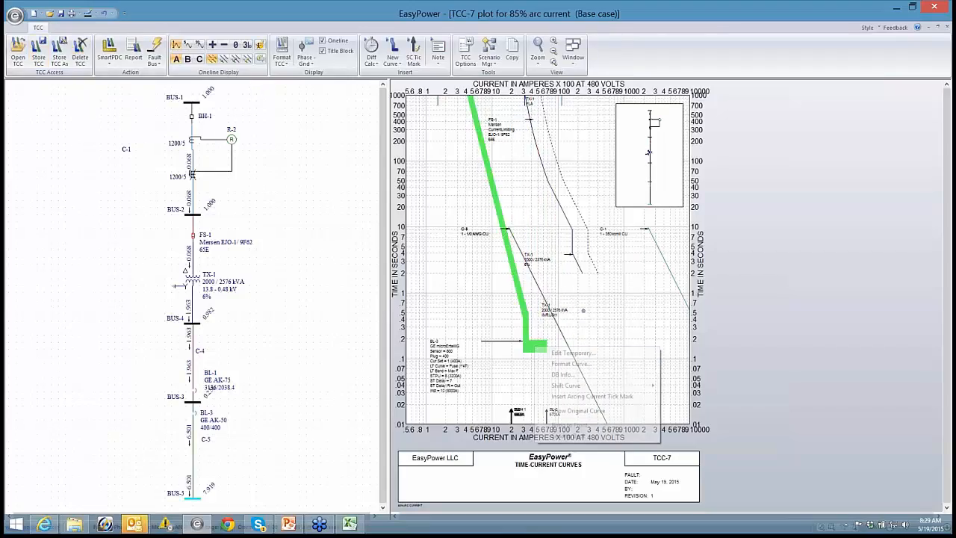
{"action": "left_click", "coordinate": [567, 397]}
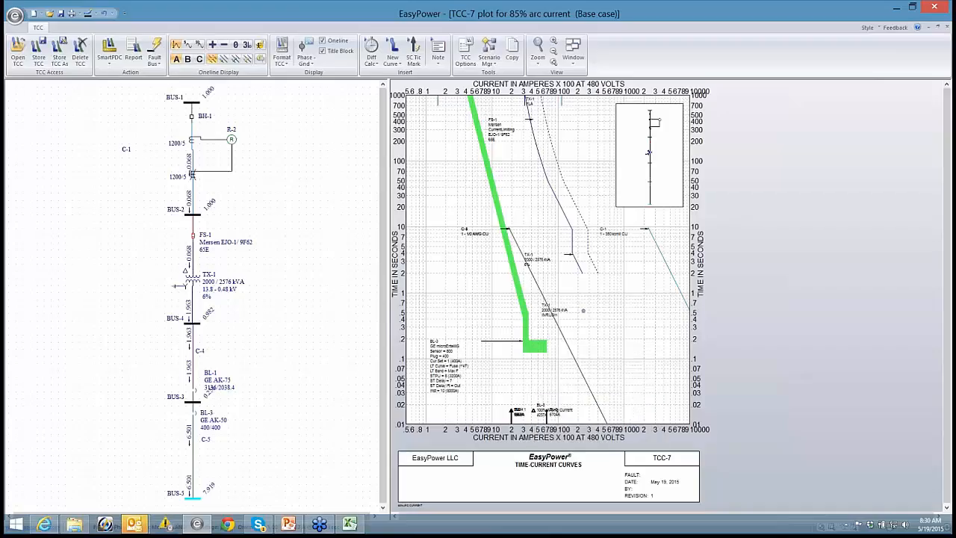
{"action": "left_click_drag", "start_coordinate": [533, 411], "coordinate": [534, 348]}
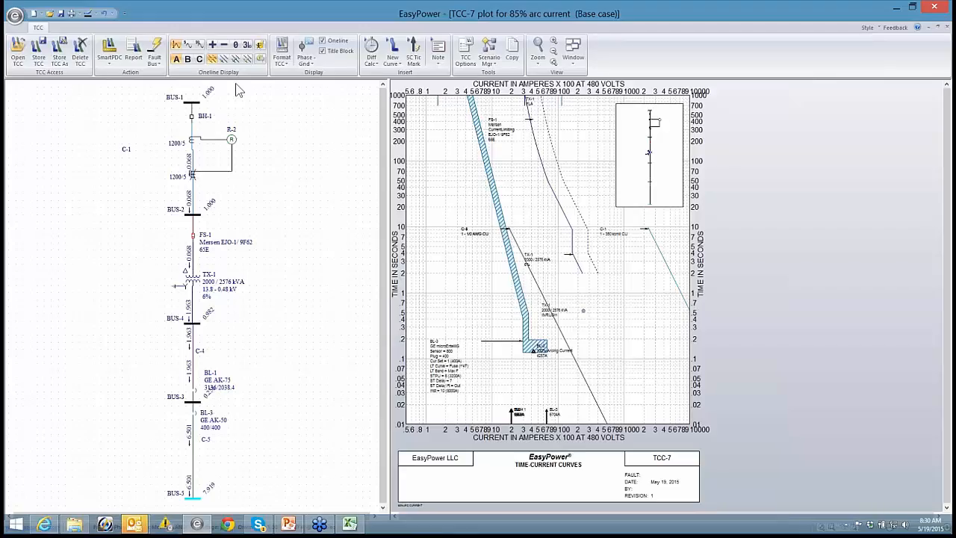
Fault all buses on the plot and set BL-1's TCC clipping to <None>
{"action": "left_click", "coordinate": [154, 46]}
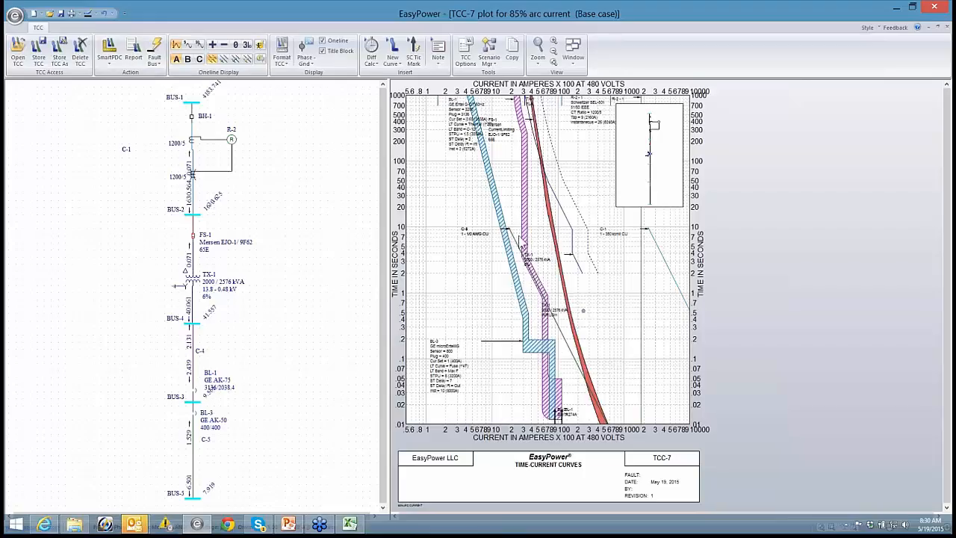
{"action": "left_click", "coordinate": [526, 216]}
{"action": "double_click", "coordinate": [540, 234]}
{"action": "left_click_drag", "start_coordinate": [439, 112], "coordinate": [198, 89]}
{"action": "left_click", "coordinate": [163, 188]}
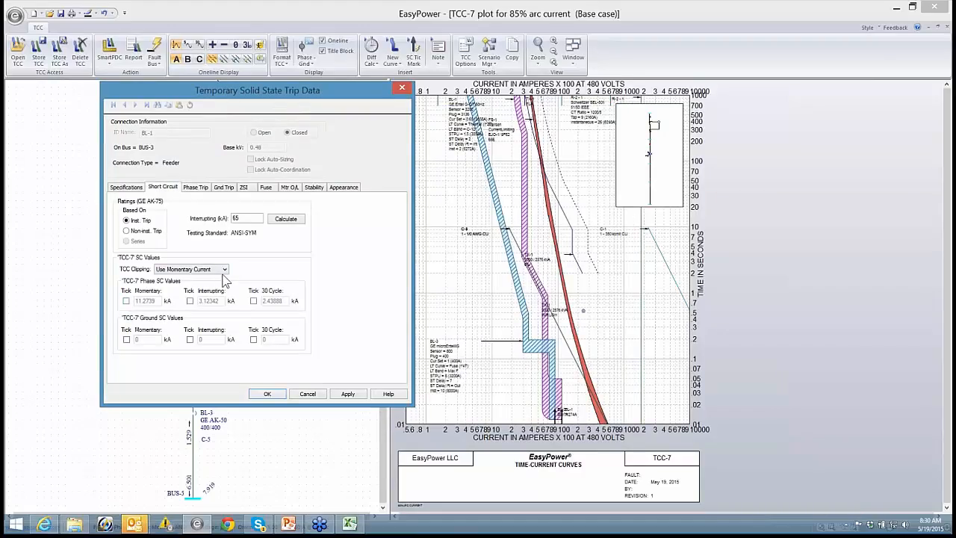
{"action": "left_click", "coordinate": [224, 269]}
{"action": "left_click", "coordinate": [179, 279]}
{"action": "left_click", "coordinate": [349, 395]}
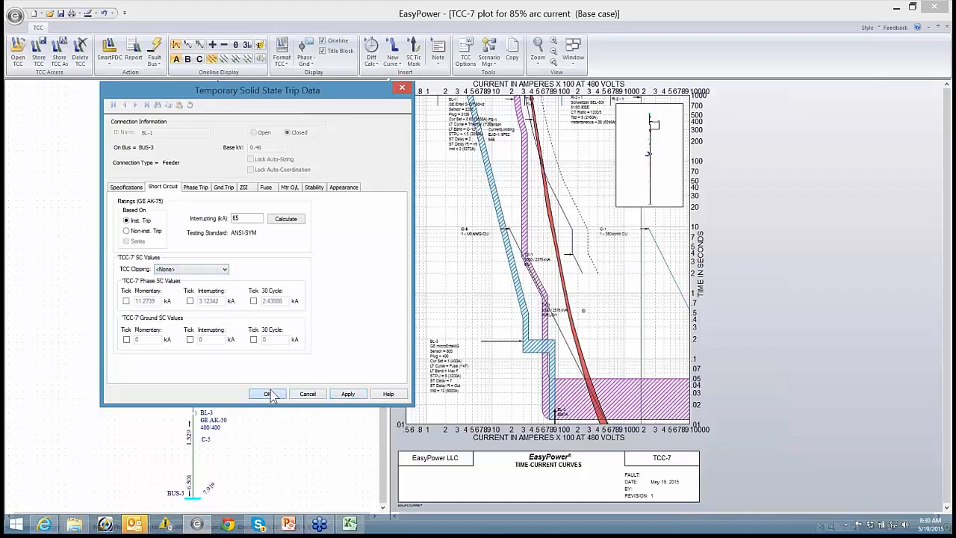
{"action": "left_click", "coordinate": [267, 393]}
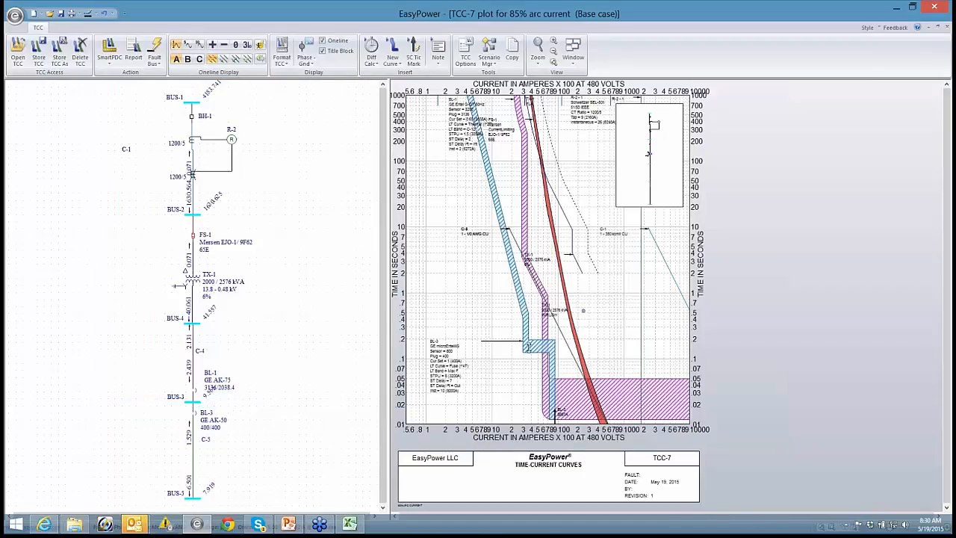
Try to insert an arcing current tick mark on BL-3's curve with all buses faulted
{"action": "right_click", "coordinate": [530, 344]}
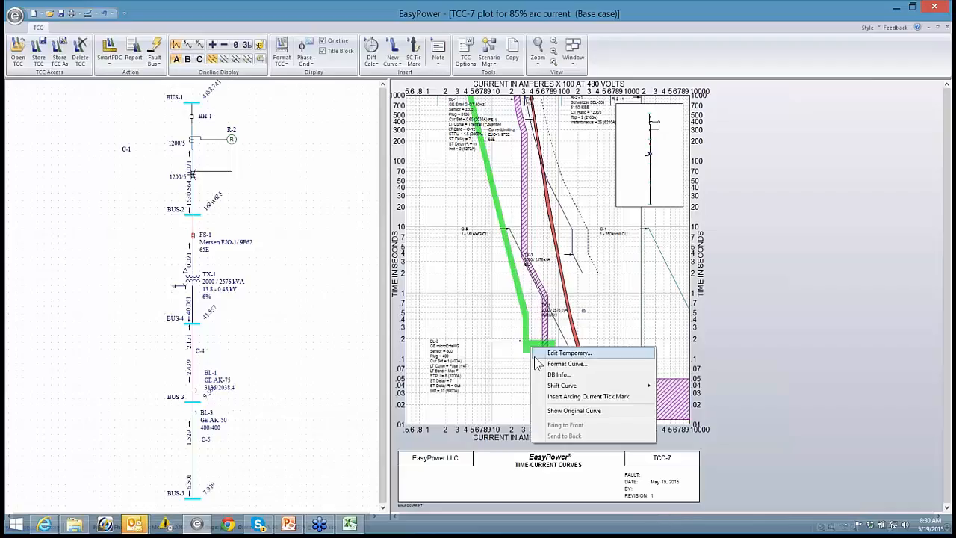
{"action": "left_click", "coordinate": [560, 396]}
{"action": "key", "text": "Return"}
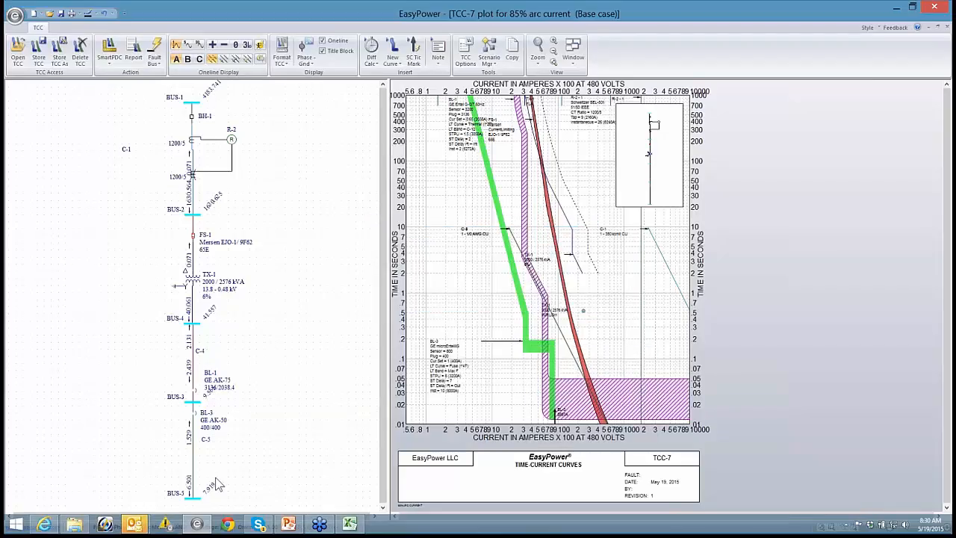
Fault only BUS-5 and add a trip time difference calculation between the BL-3 and BL-1 curves
{"action": "left_click", "coordinate": [198, 501]}
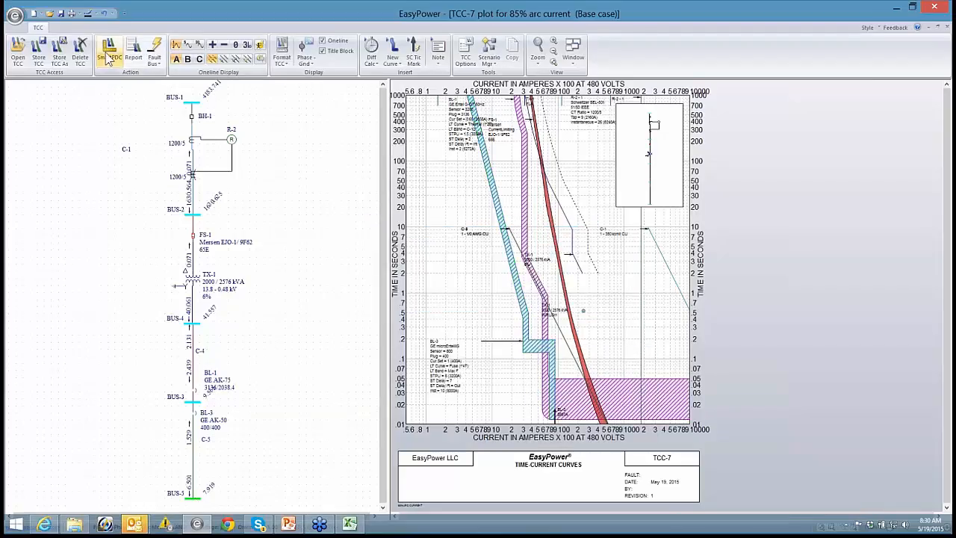
{"action": "left_click", "coordinate": [152, 49]}
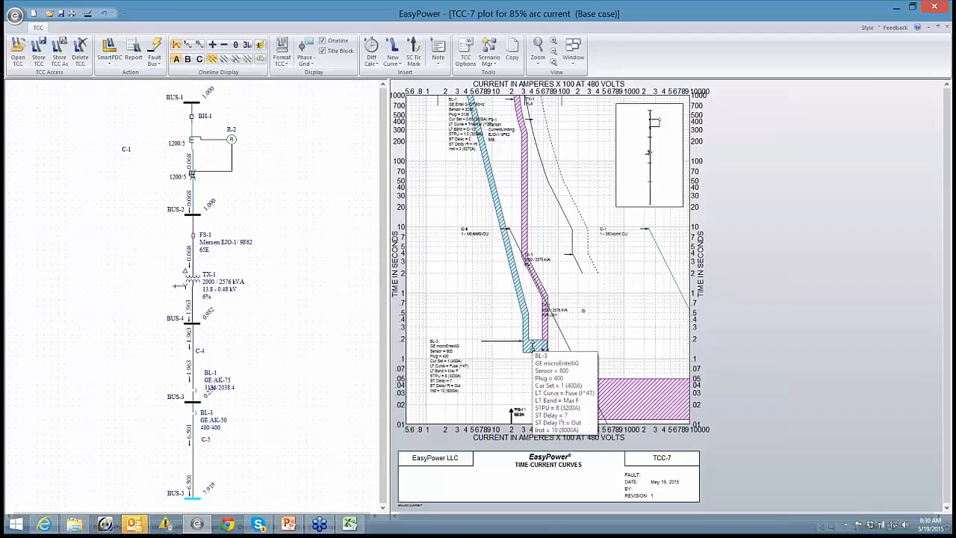
{"action": "left_click", "coordinate": [533, 349]}
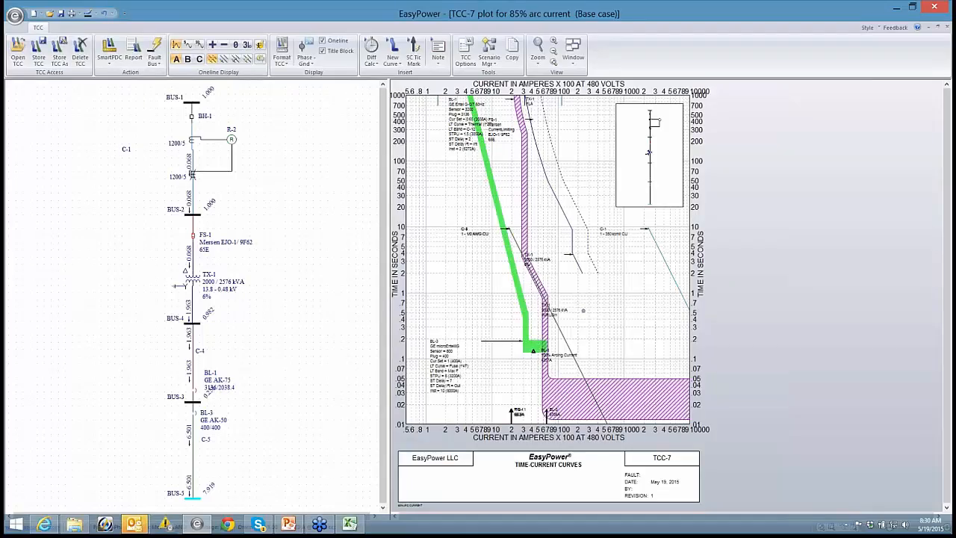
{"action": "left_click", "coordinate": [567, 396], "text": "ctrl"}
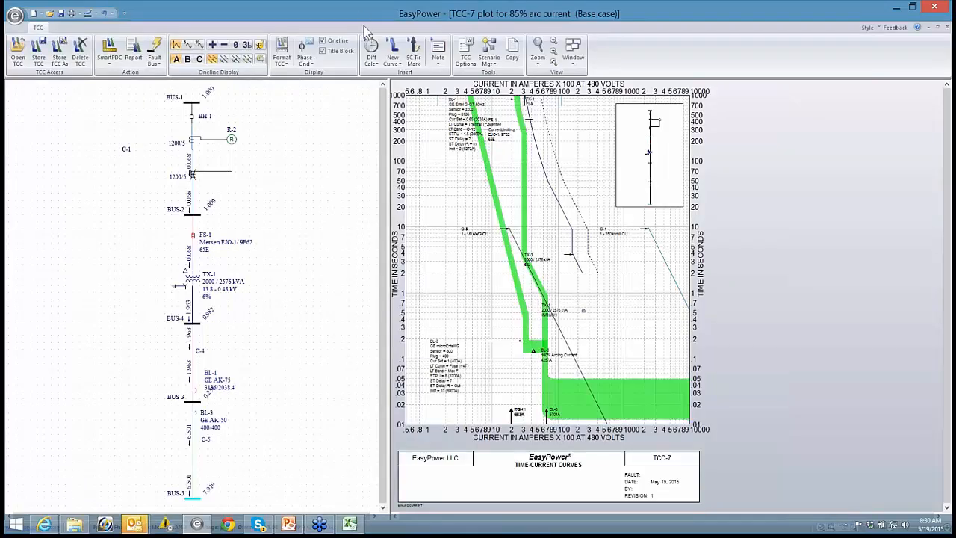
{"action": "left_click", "coordinate": [371, 54]}
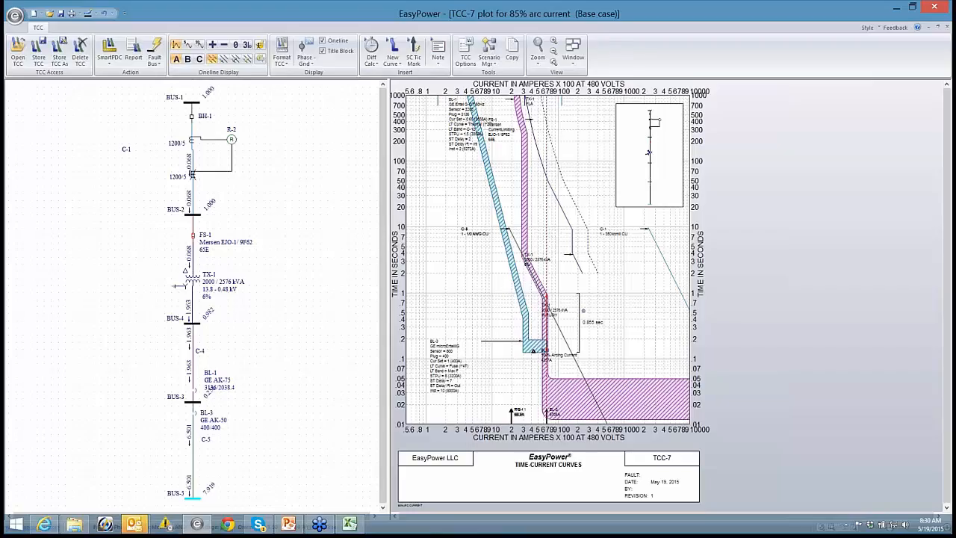
Move the BL-3 to BL-1 time difference calculation into line with BL-3's 100% arcing current tick mark
{"action": "scroll", "coordinate": [542, 329], "scroll_direction": "up", "scroll_amount": 2}
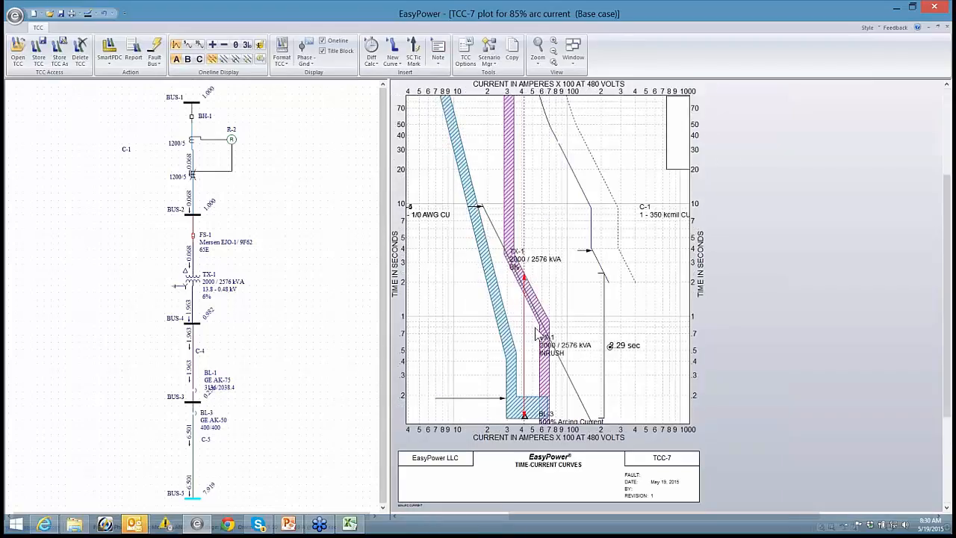
{"action": "left_click_drag", "start_coordinate": [534, 329], "coordinate": [537, 232]}
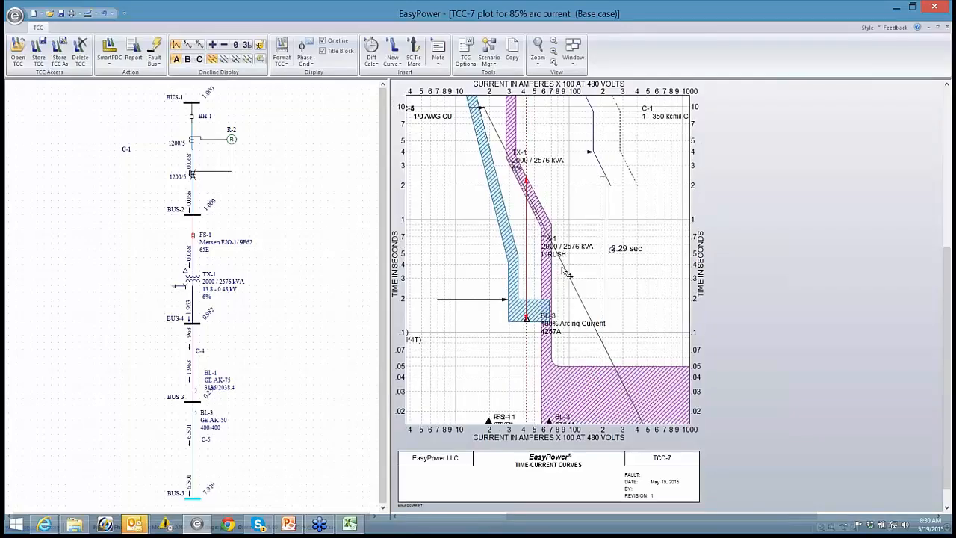
{"action": "scroll", "coordinate": [561, 269], "scroll_direction": "down", "scroll_amount": 2}
{"action": "scroll", "coordinate": [566, 260], "scroll_direction": "down", "scroll_amount": 1}
{"action": "scroll", "coordinate": [565, 260], "scroll_direction": "up", "scroll_amount": 1}
{"action": "left_click_drag", "start_coordinate": [539, 258], "coordinate": [538, 258]}
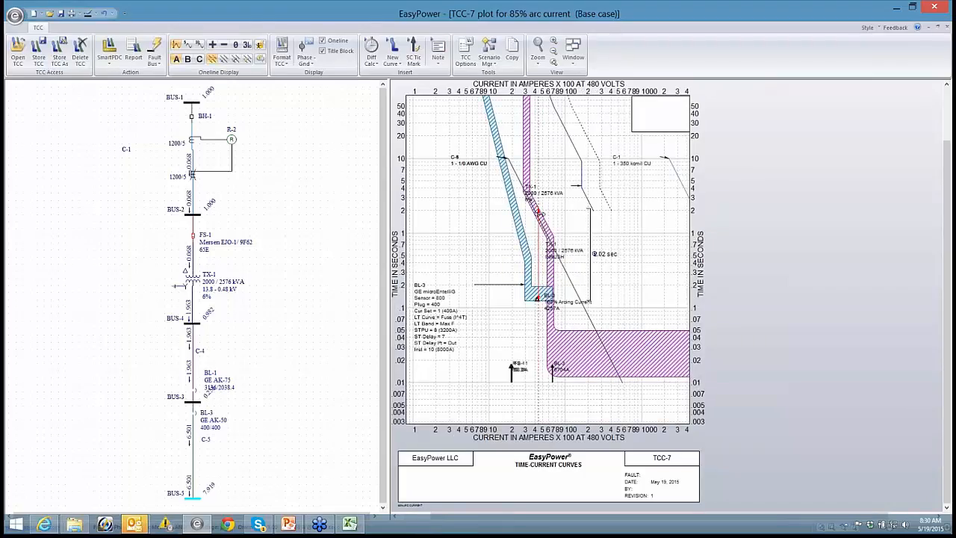
{"action": "mouse_move", "coordinate": [539, 215]}
Set BL-1's long-time delay to C-2 and its long-time pickup setting to 0.55, applying both to the plot
{"action": "left_click", "coordinate": [526, 151]}
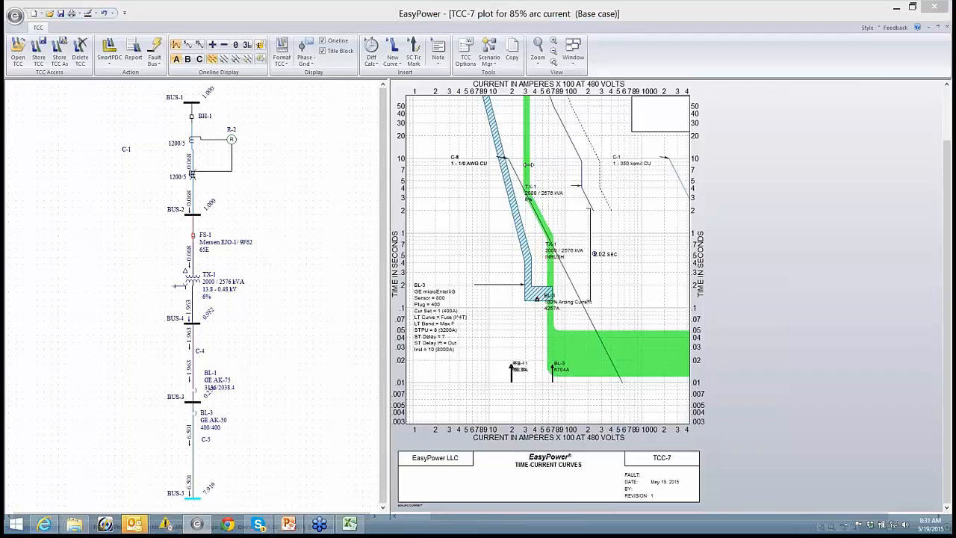
{"action": "left_click_drag", "start_coordinate": [513, 112], "coordinate": [231, 80]}
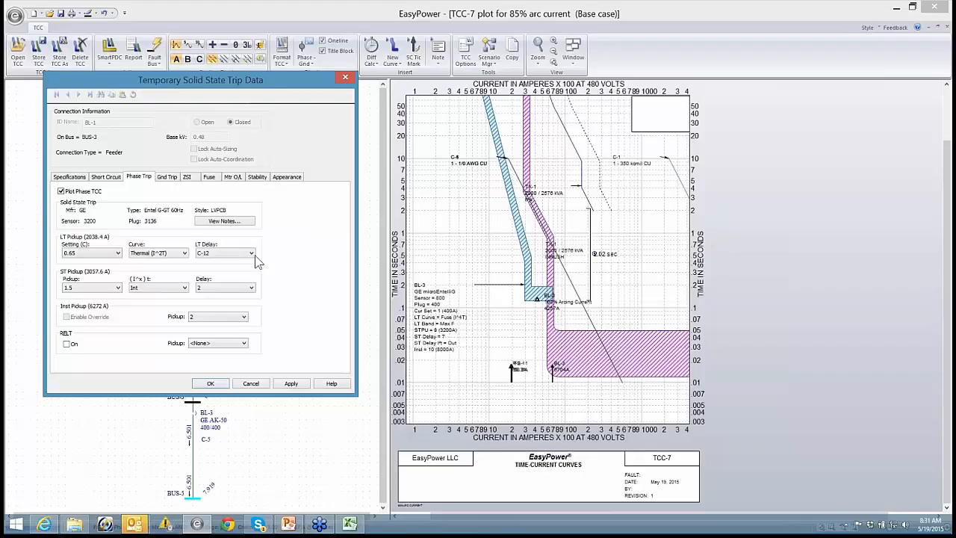
{"action": "left_click", "coordinate": [238, 254]}
{"action": "left_click", "coordinate": [216, 277]}
{"action": "left_click", "coordinate": [292, 385]}
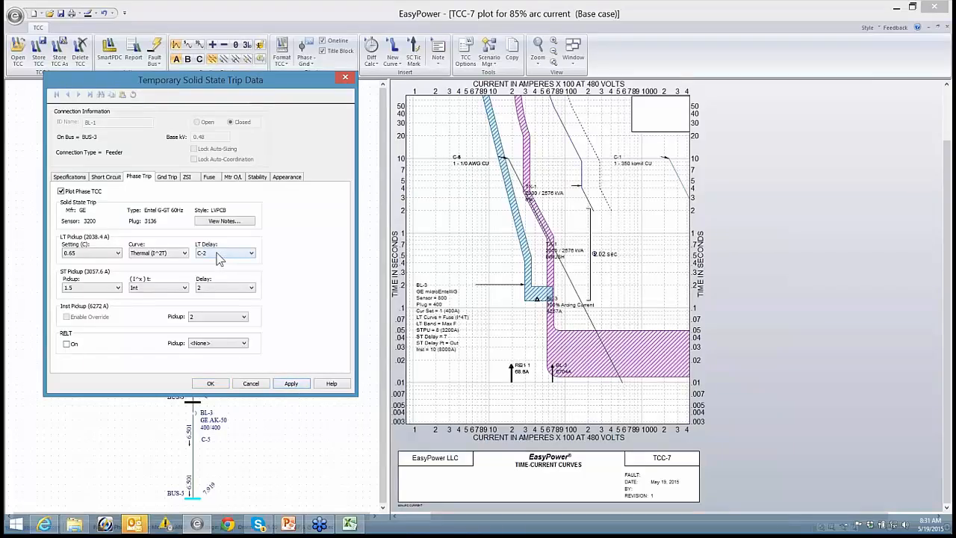
{"action": "left_click", "coordinate": [116, 254]}
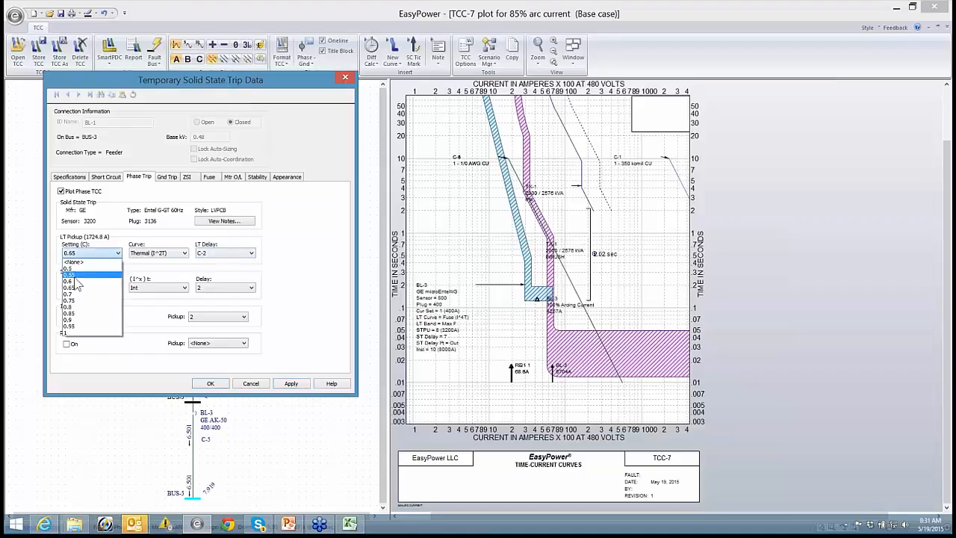
{"action": "left_click", "coordinate": [78, 275]}
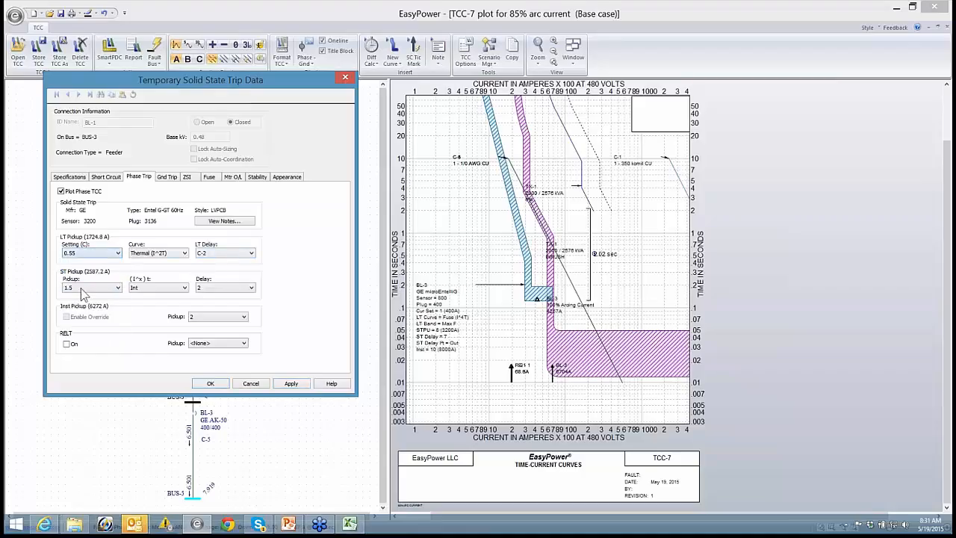
{"action": "left_click", "coordinate": [293, 384]}
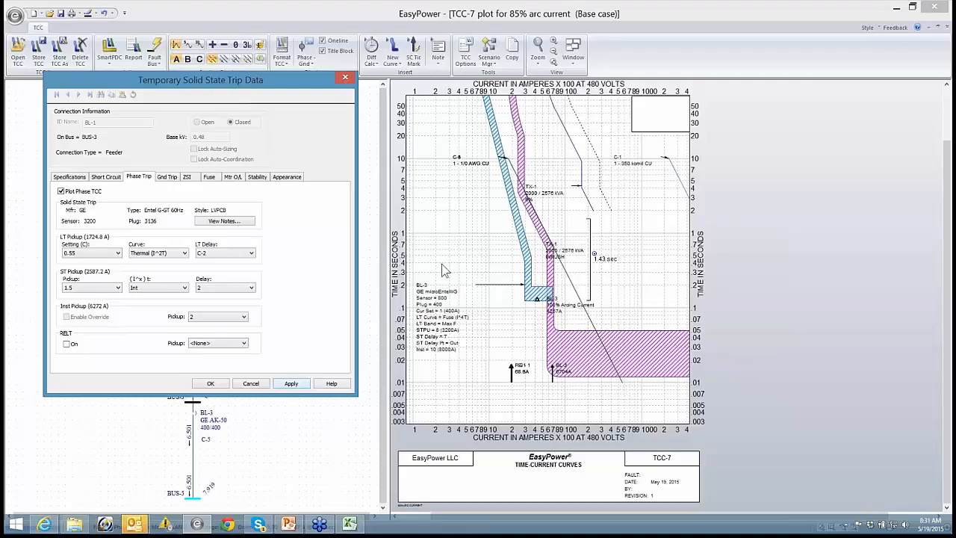
Set BL-1's short-time delay to 6 and its short-time pickup to 2.5, and apply them to the plot
{"action": "left_click", "coordinate": [241, 289]}
{"action": "left_click", "coordinate": [220, 331]}
{"action": "left_click", "coordinate": [297, 389]}
{"action": "left_click", "coordinate": [117, 288]}
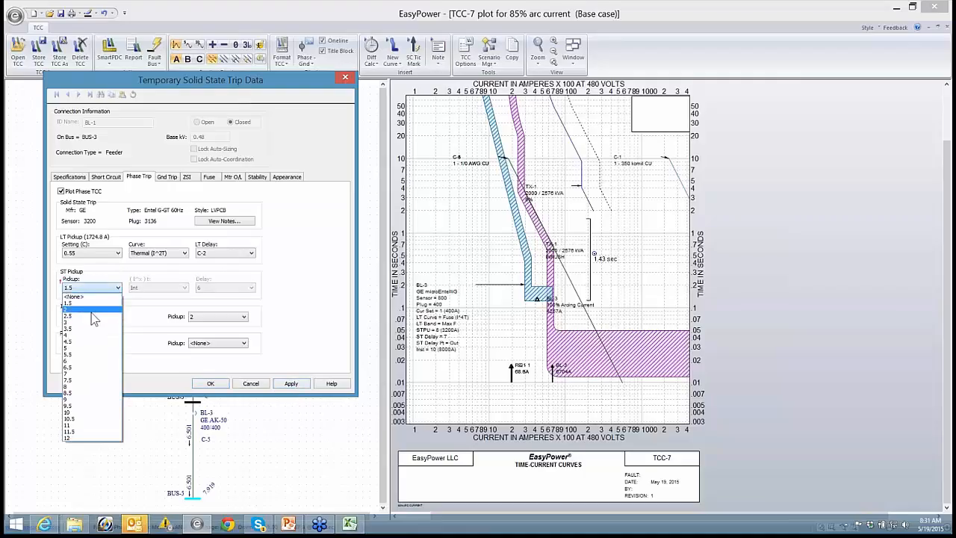
{"action": "left_click", "coordinate": [92, 315]}
{"action": "left_click", "coordinate": [291, 386]}
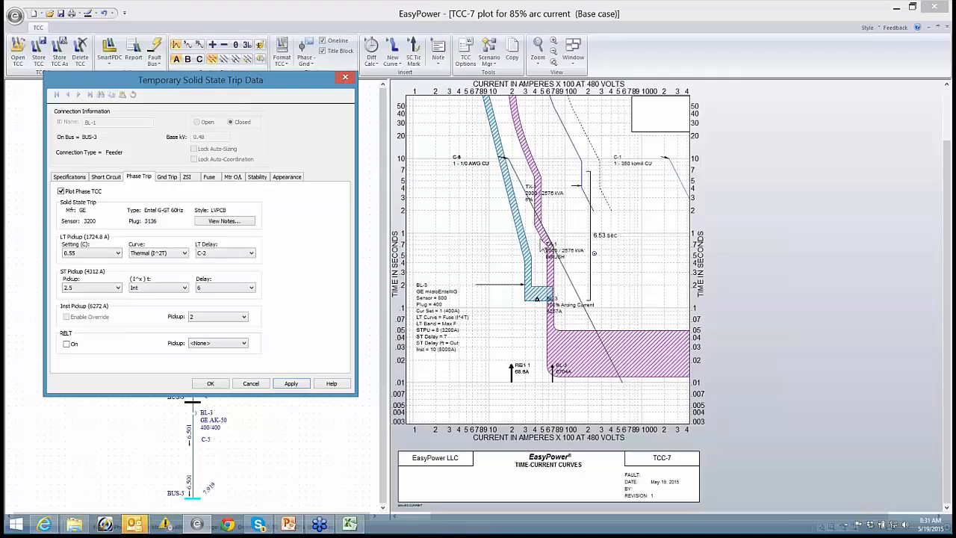
Raise BL-1's short-time pickup to 6 and apply the change
{"action": "left_click", "coordinate": [105, 288]}
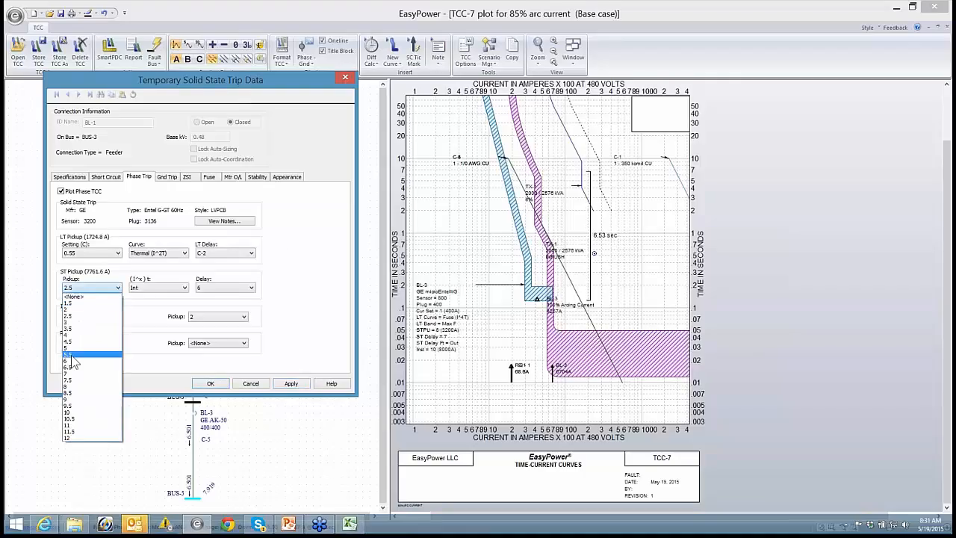
{"action": "left_click", "coordinate": [75, 362]}
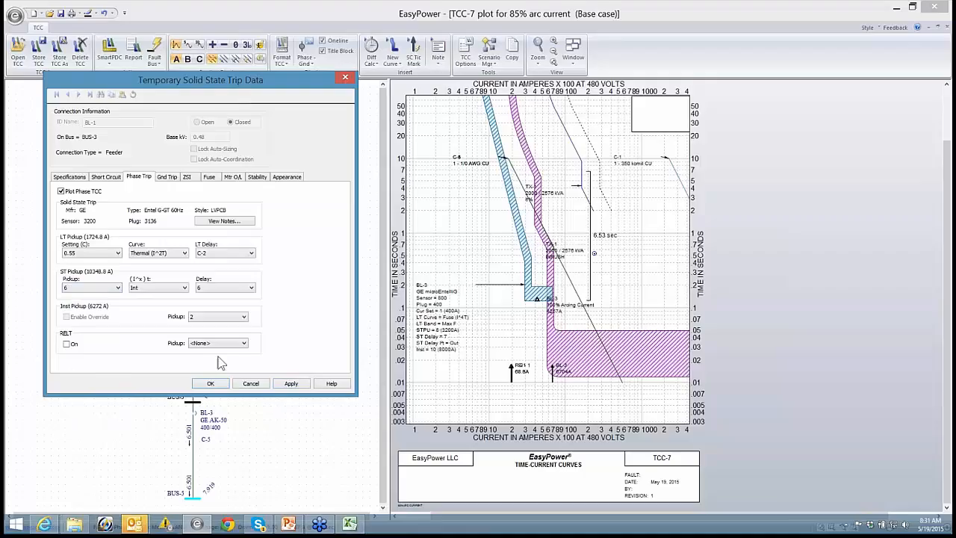
{"action": "left_click", "coordinate": [288, 386]}
{"action": "left_click", "coordinate": [244, 261]}
Apply an instantaneous pickup of 9.5 to BL-1 and lower BL-3's short-time delay to 3 on the plot
{"action": "left_click", "coordinate": [243, 317]}
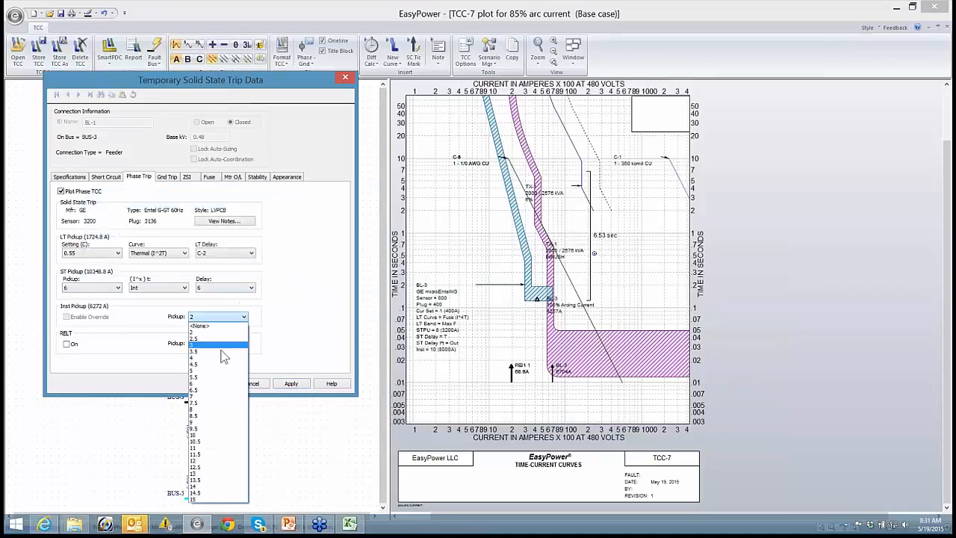
{"action": "left_click", "coordinate": [196, 428]}
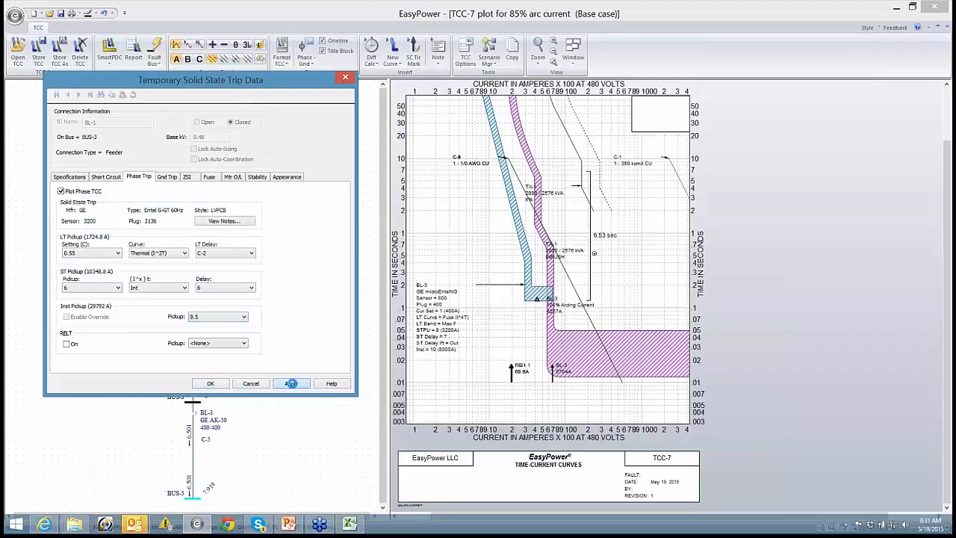
{"action": "left_click", "coordinate": [292, 385]}
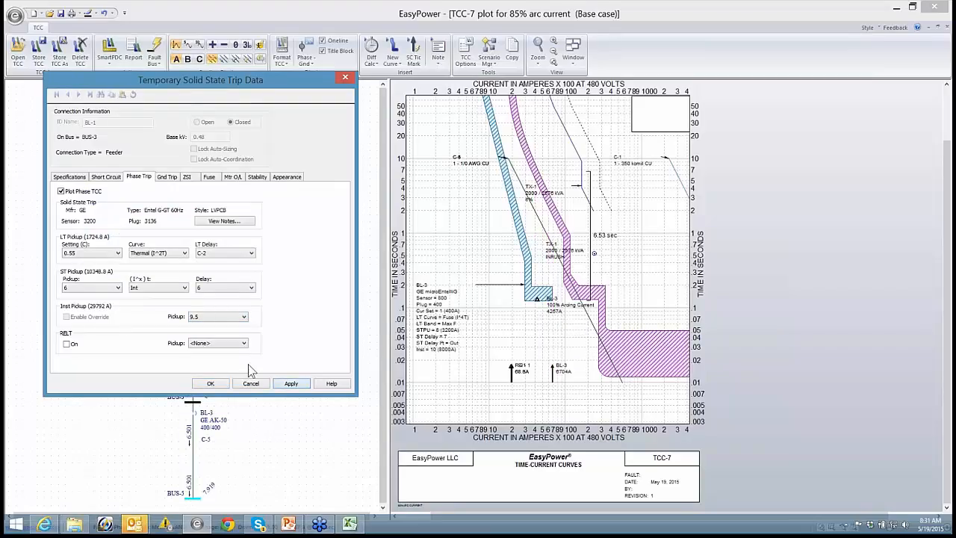
{"action": "left_click", "coordinate": [259, 384]}
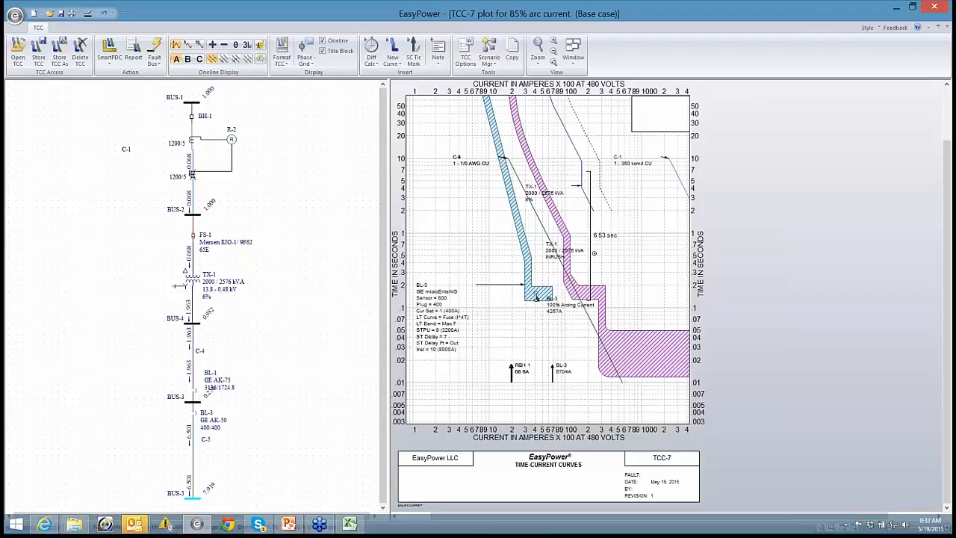
{"action": "left_click_drag", "start_coordinate": [535, 297], "coordinate": [531, 338]}
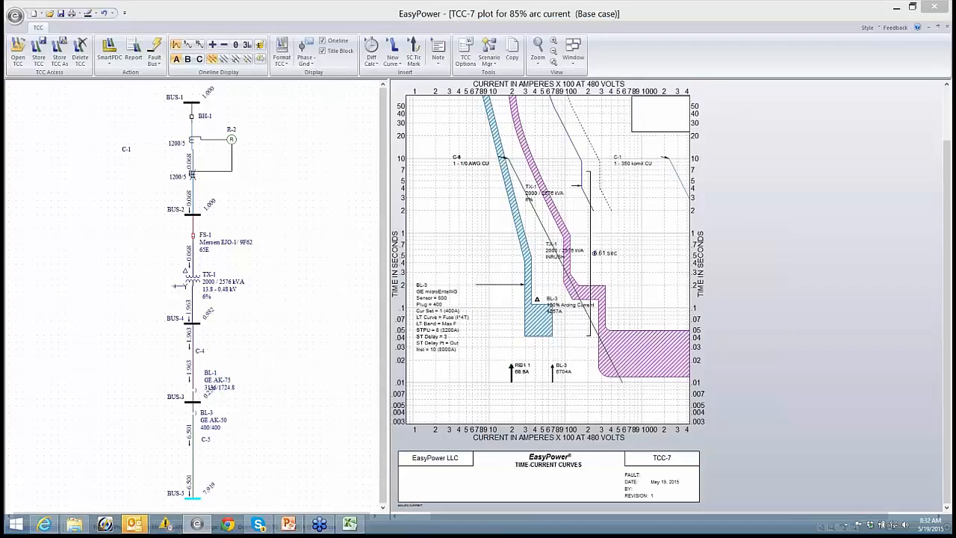
Review the settings of relay R-2 without changing them
{"action": "double_click", "coordinate": [513, 370]}
{"action": "left_click_drag", "start_coordinate": [516, 118], "coordinate": [316, 104]}
{"action": "left_click", "coordinate": [162, 171]}
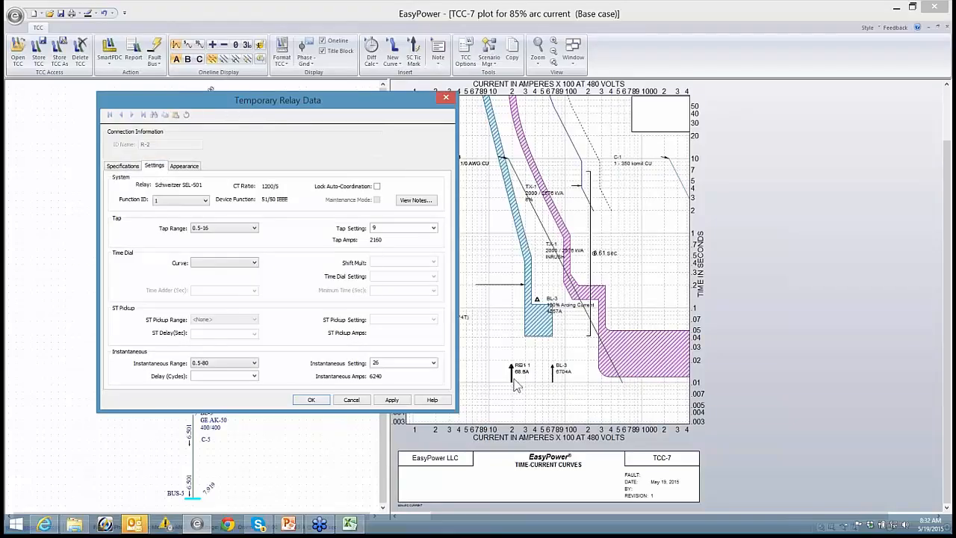
{"action": "left_click", "coordinate": [351, 401]}
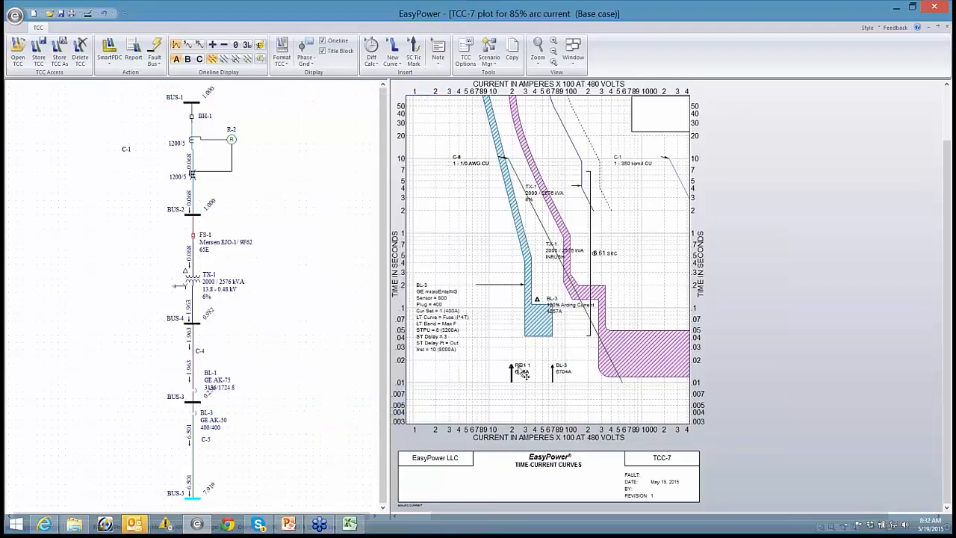
Move R-2's short-circuit tick mark above the FS-1 tick mark and check the relay's specifications
{"action": "left_click_drag", "start_coordinate": [523, 370], "coordinate": [524, 348]}
{"action": "double_click", "coordinate": [521, 334]}
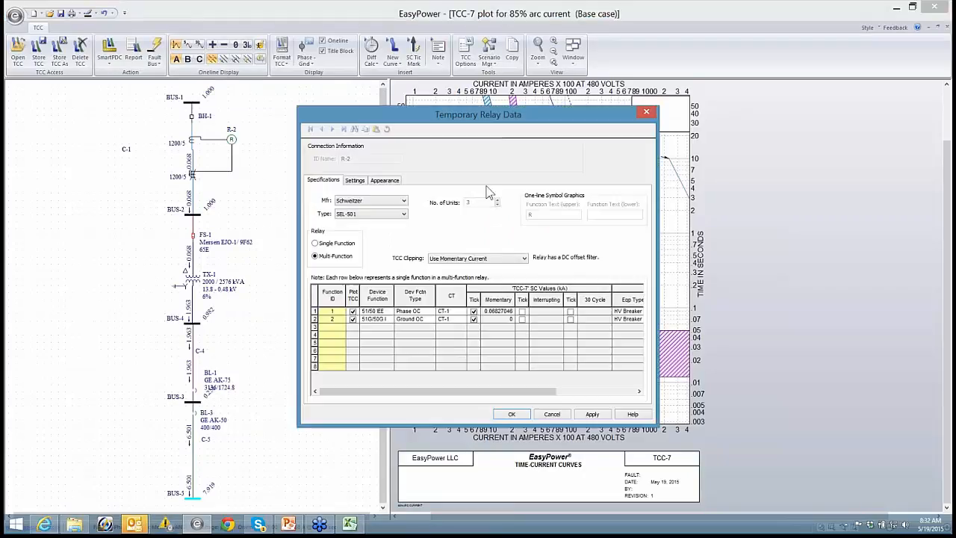
{"action": "left_click_drag", "start_coordinate": [452, 118], "coordinate": [236, 71]}
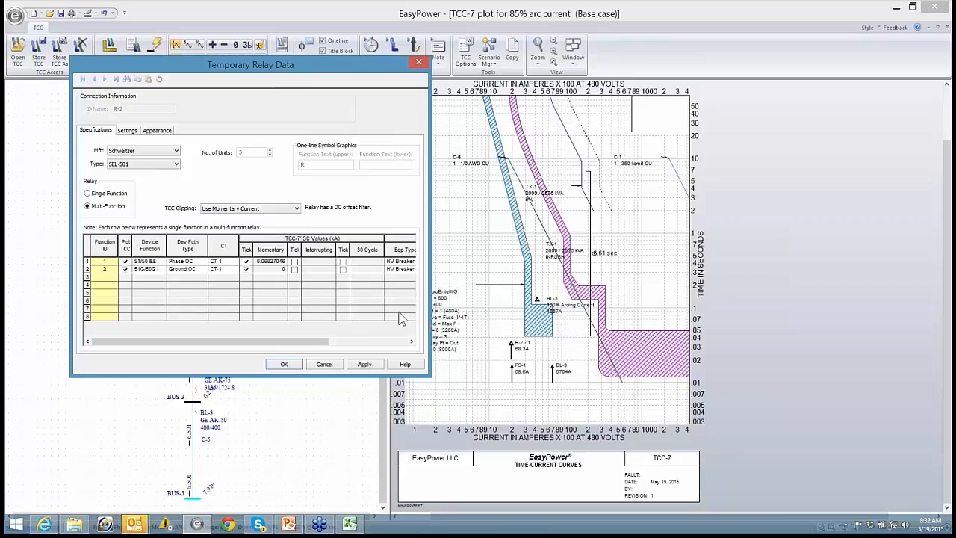
{"action": "left_click", "coordinate": [325, 365]}
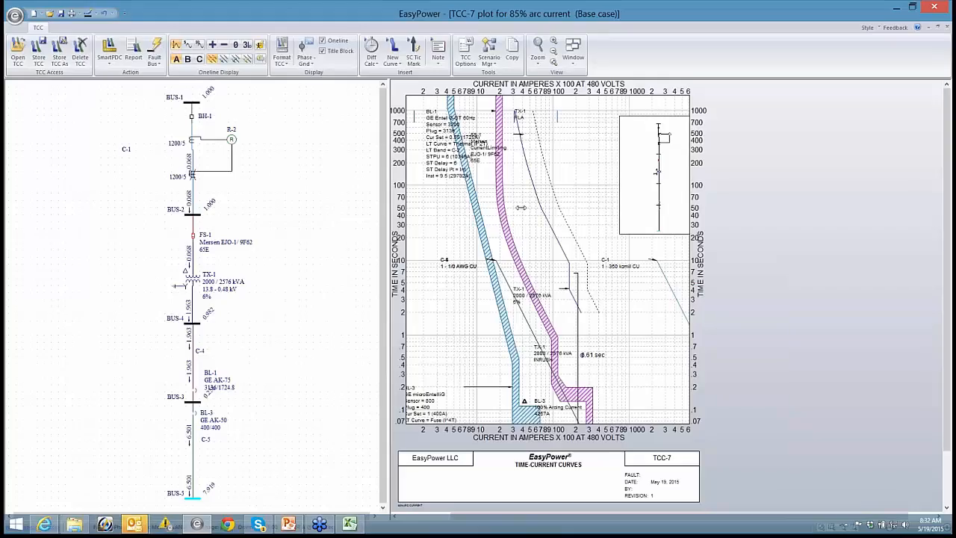
Move BL-1's settings label down the plot to between about 8 and 50 seconds
{"action": "left_click", "coordinate": [555, 216]}
{"action": "left_click", "coordinate": [521, 185]}
{"action": "left_click_drag", "start_coordinate": [452, 164], "coordinate": [433, 254]}
Review relay R-2's settings and its multi-function specifications from its tick mark on the plot
{"action": "left_click_drag", "start_coordinate": [456, 186], "coordinate": [496, 145]}
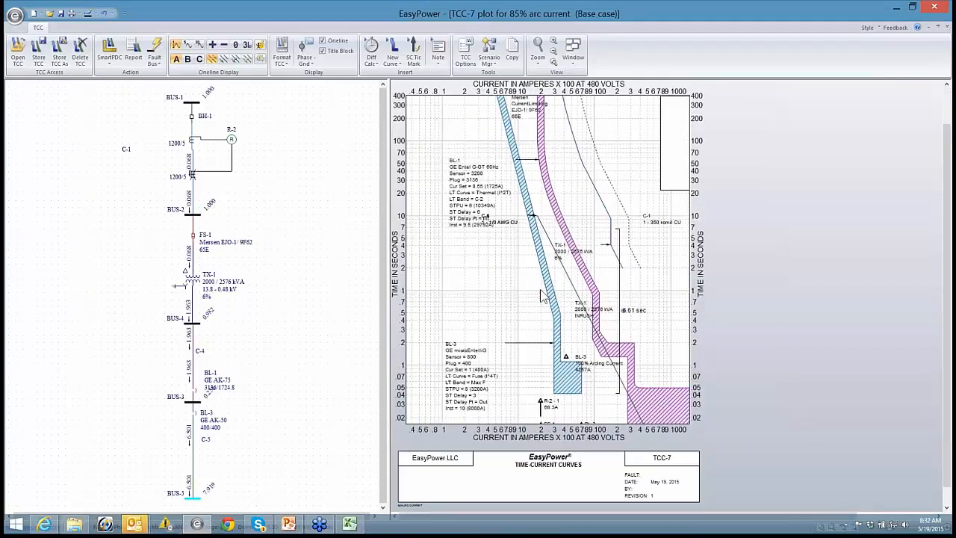
{"action": "left_click_drag", "start_coordinate": [537, 293], "coordinate": [519, 171]}
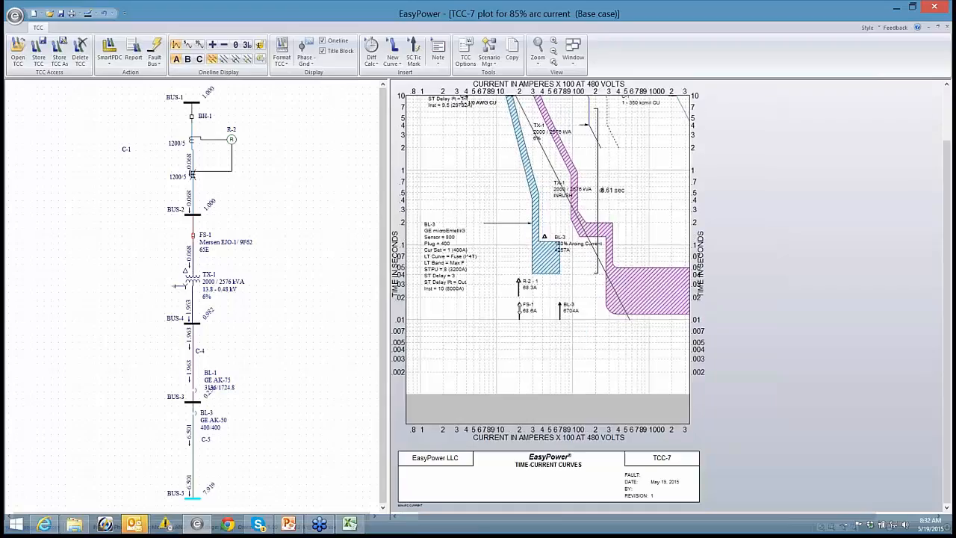
{"action": "double_click", "coordinate": [519, 283]}
{"action": "left_click", "coordinate": [356, 183]}
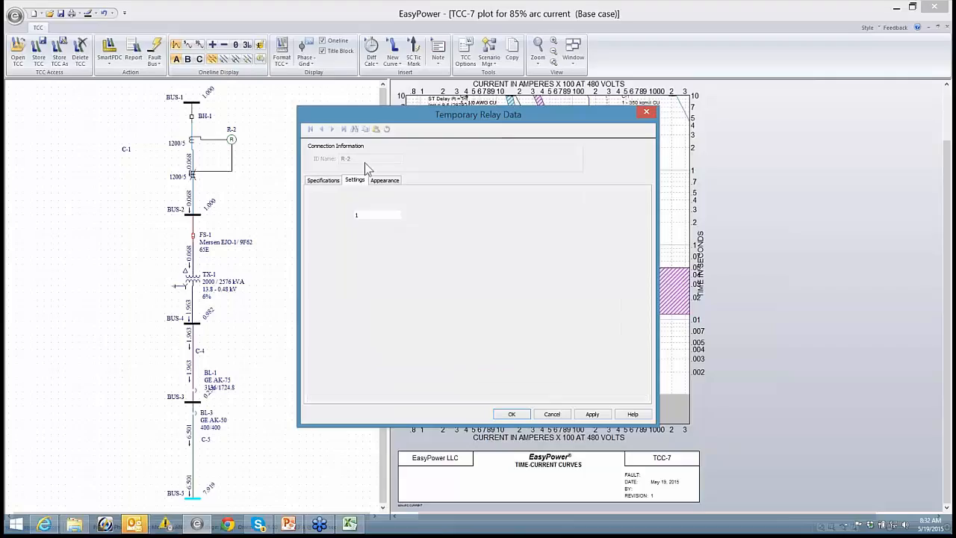
{"action": "left_click_drag", "start_coordinate": [387, 120], "coordinate": [199, 92]}
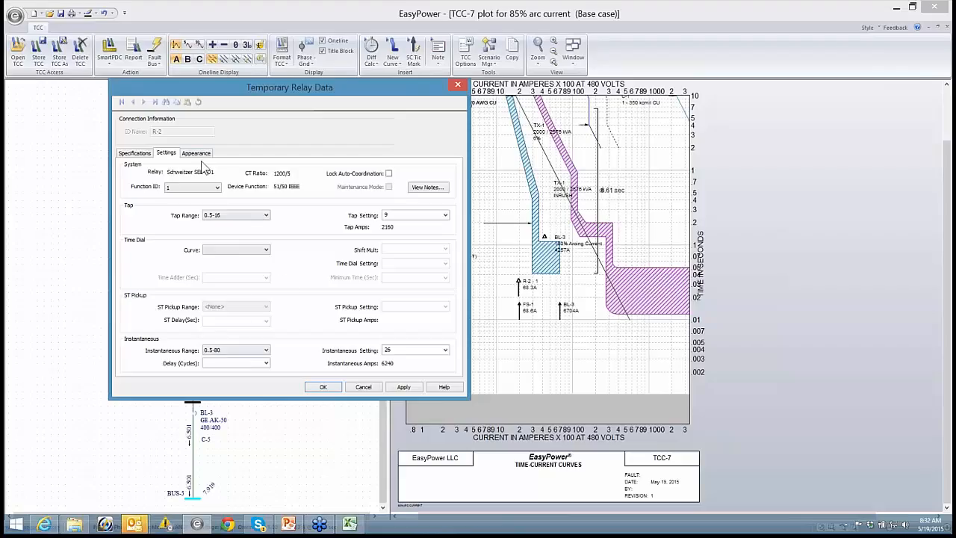
{"action": "left_click", "coordinate": [146, 154]}
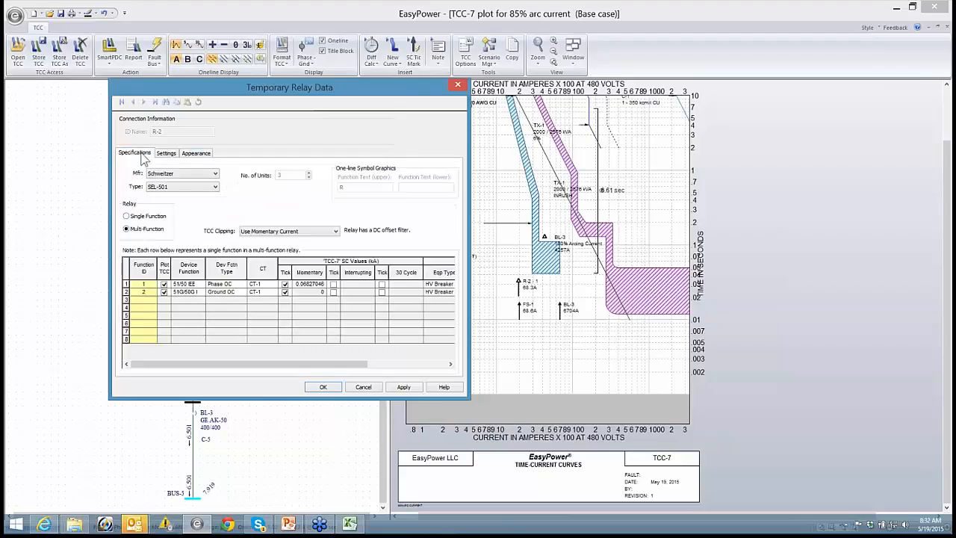
{"action": "left_click", "coordinate": [322, 387]}
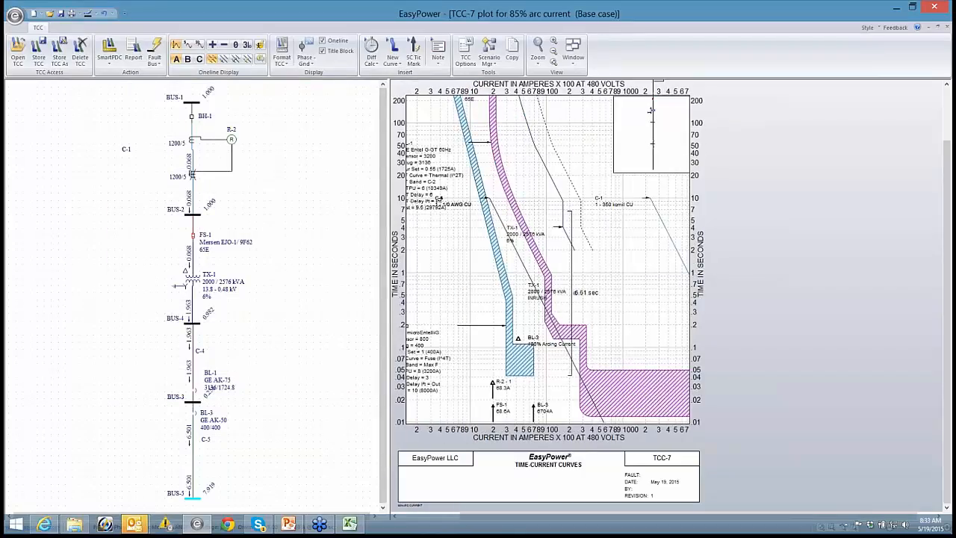
{"action": "left_click_drag", "start_coordinate": [498, 192], "coordinate": [504, 307]}
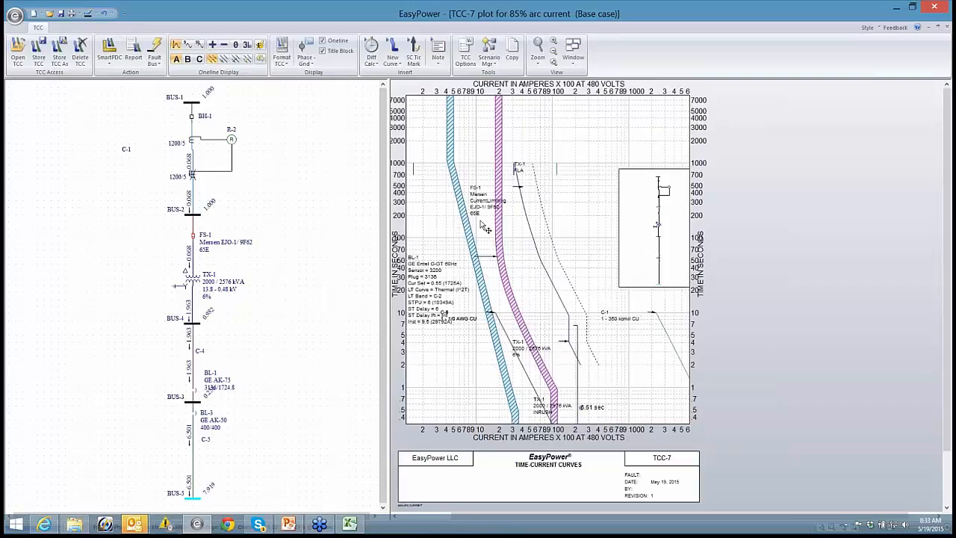
{"action": "left_click_drag", "start_coordinate": [515, 326], "coordinate": [507, 189]}
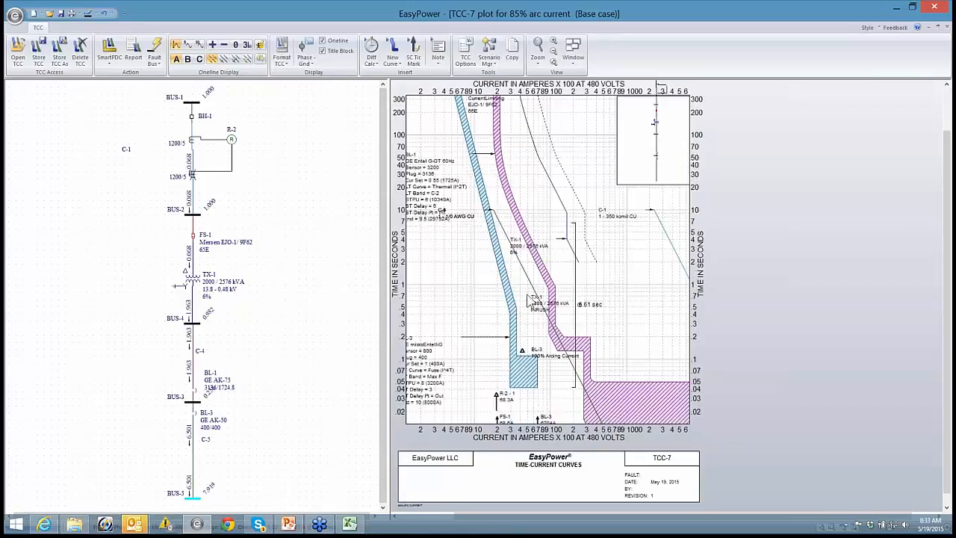
{"action": "left_click_drag", "start_coordinate": [534, 371], "coordinate": [545, 337]}
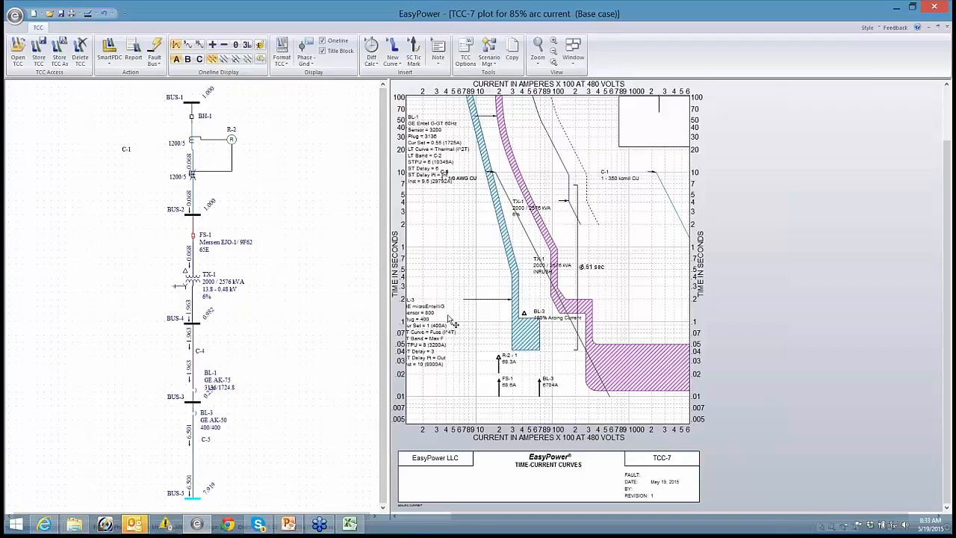
{"action": "mouse_move", "coordinate": [454, 324]}
{"action": "left_click_drag", "start_coordinate": [454, 325], "coordinate": [471, 258]}
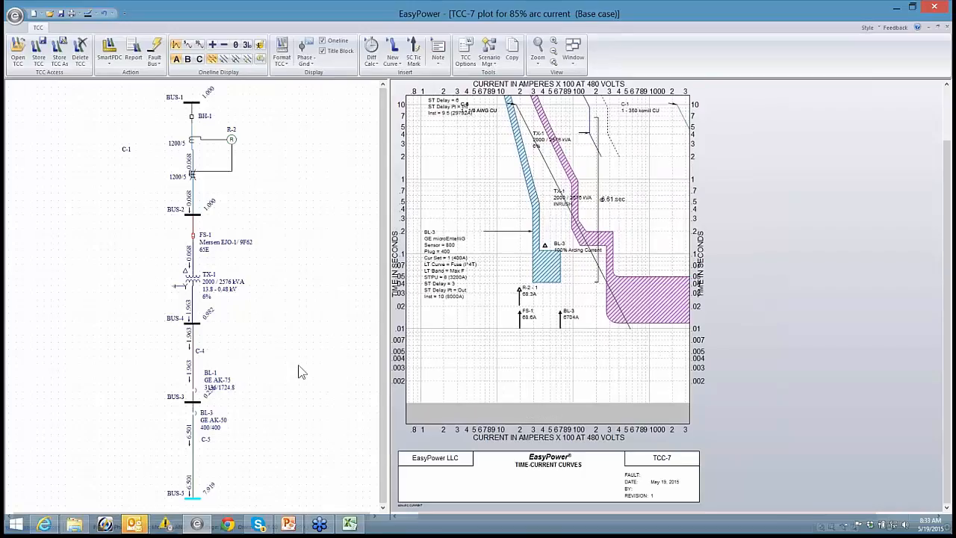